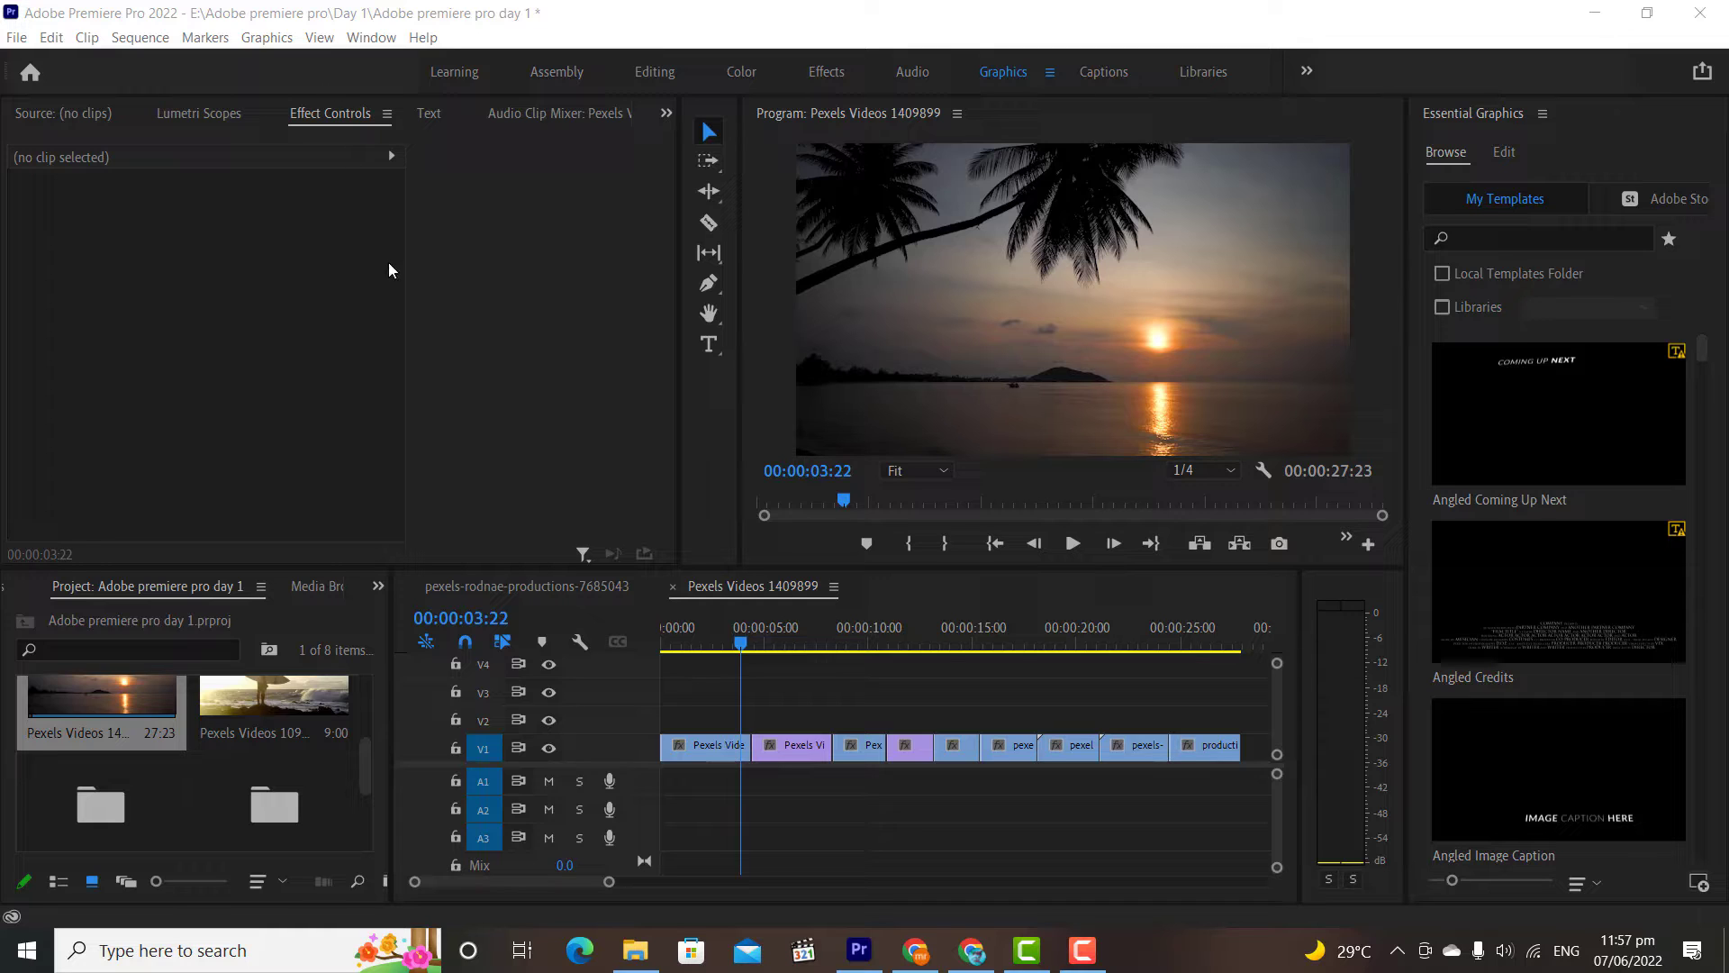
Switch from Premiere Pro to the browser showing the Envato Elements homepage.
click(971, 951)
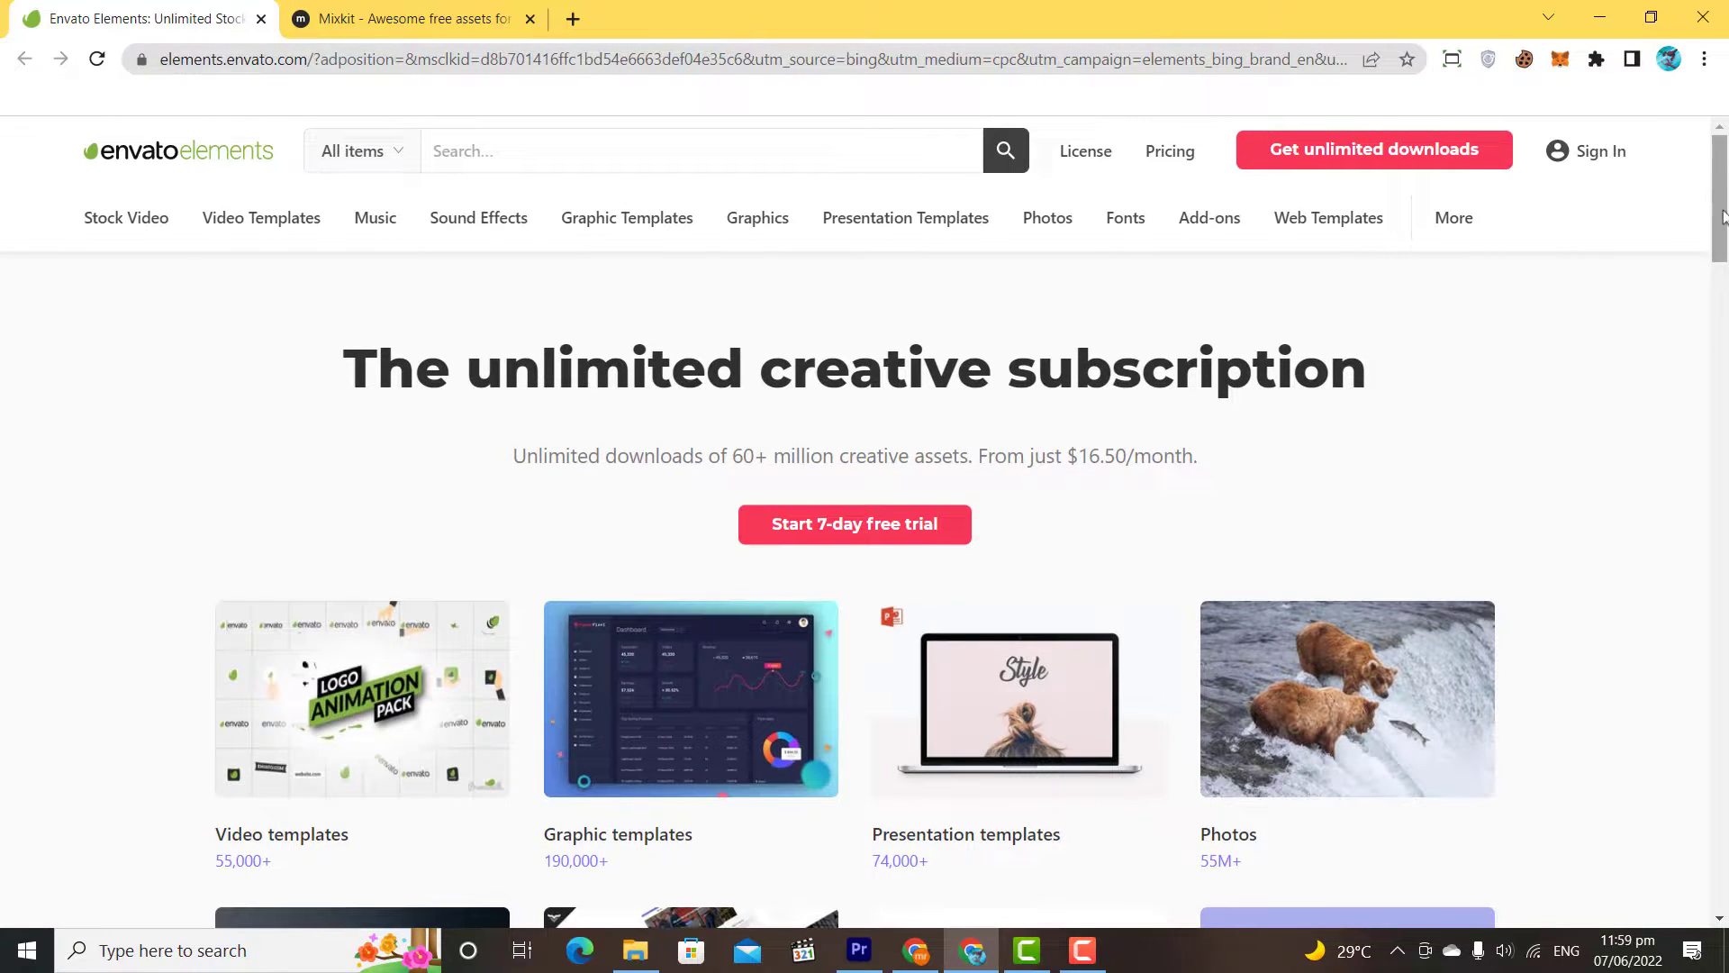
Browse all Envato Elements asset categories, then switch to the Mixkit tab.
drag(1720, 210, 1720, 296)
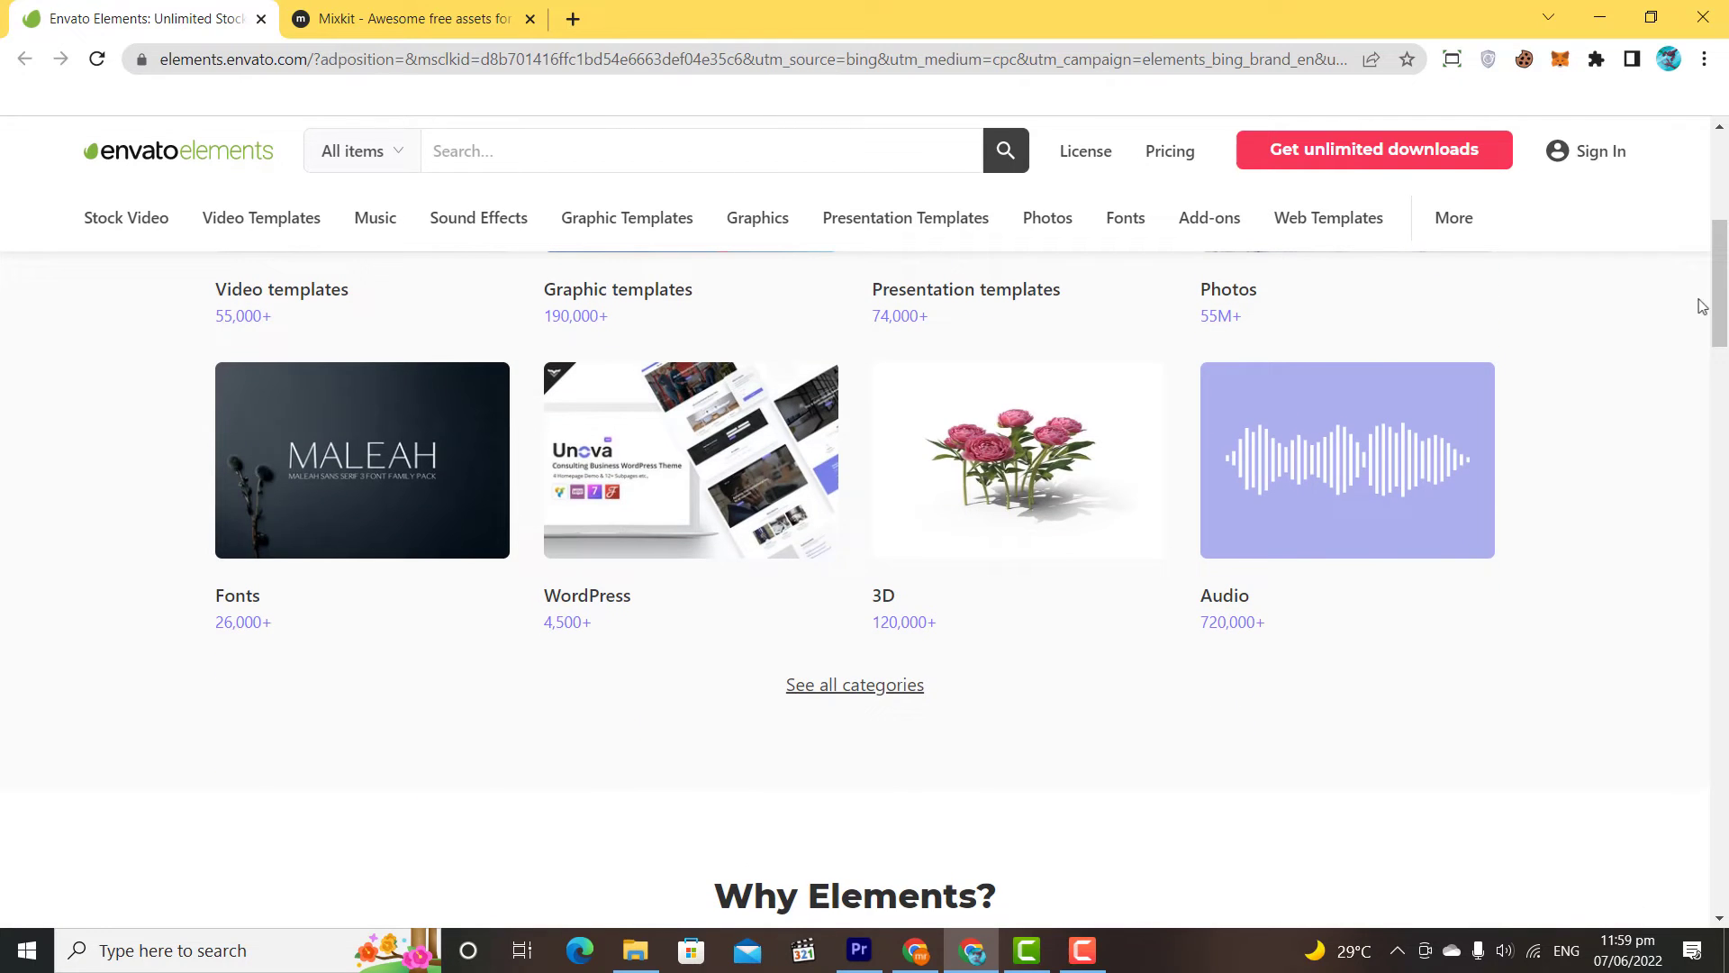
click(903, 687)
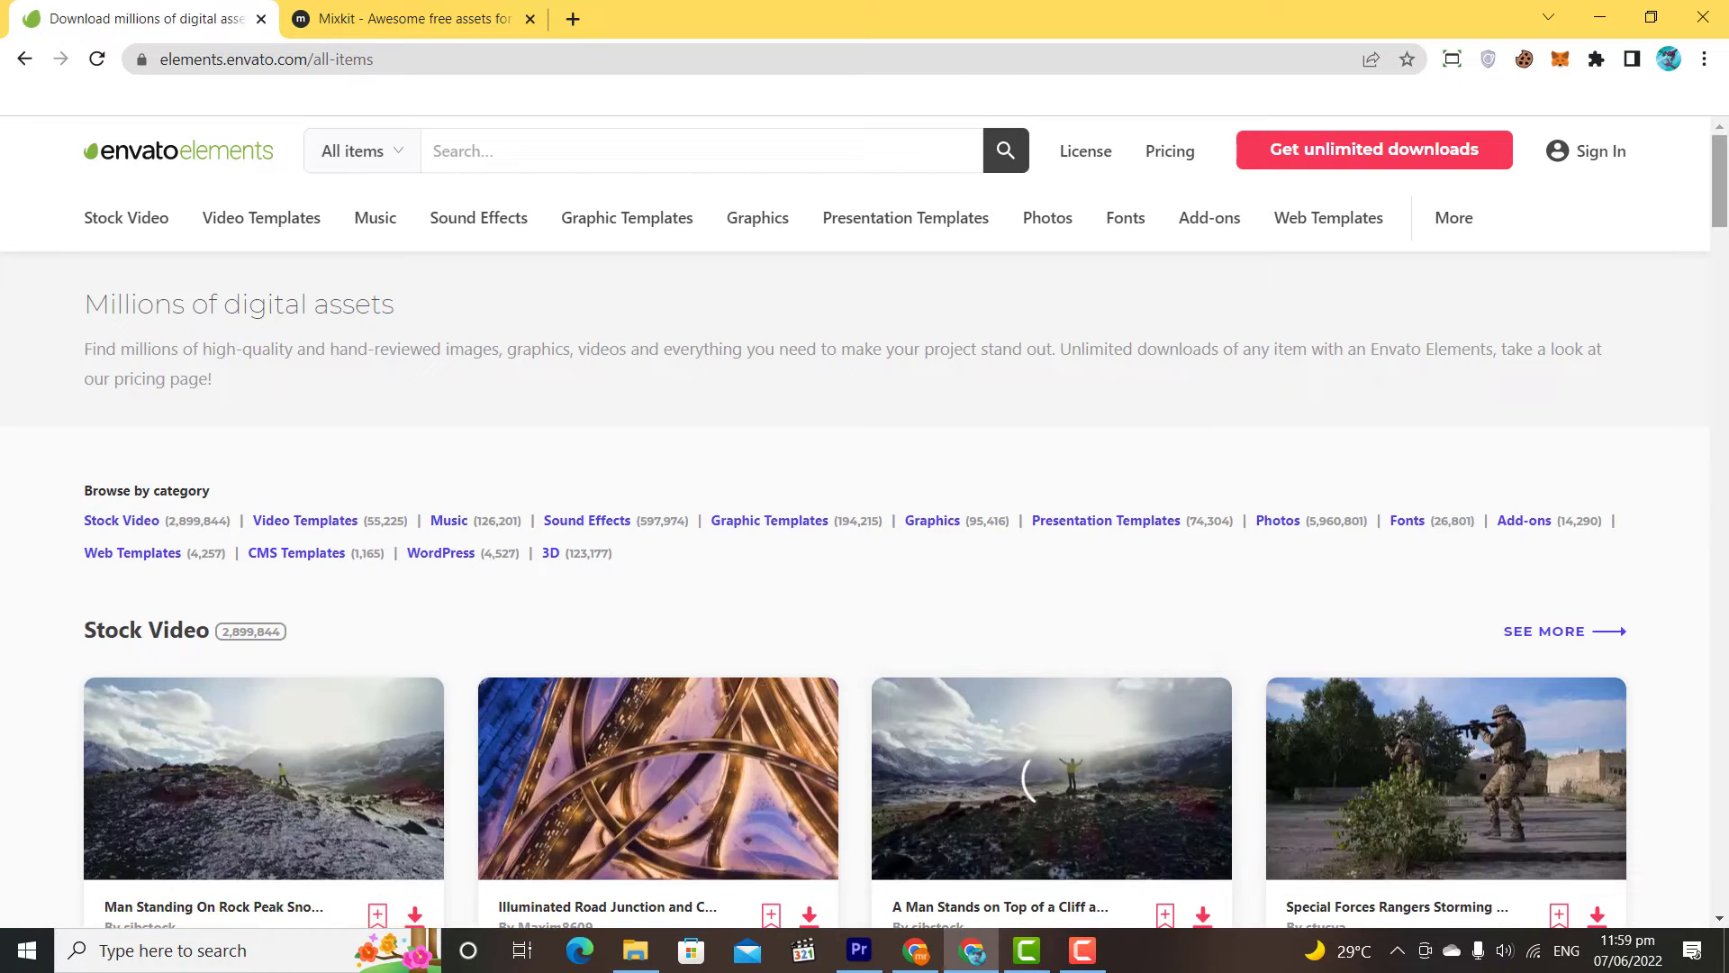
drag(1720, 203, 1679, 718)
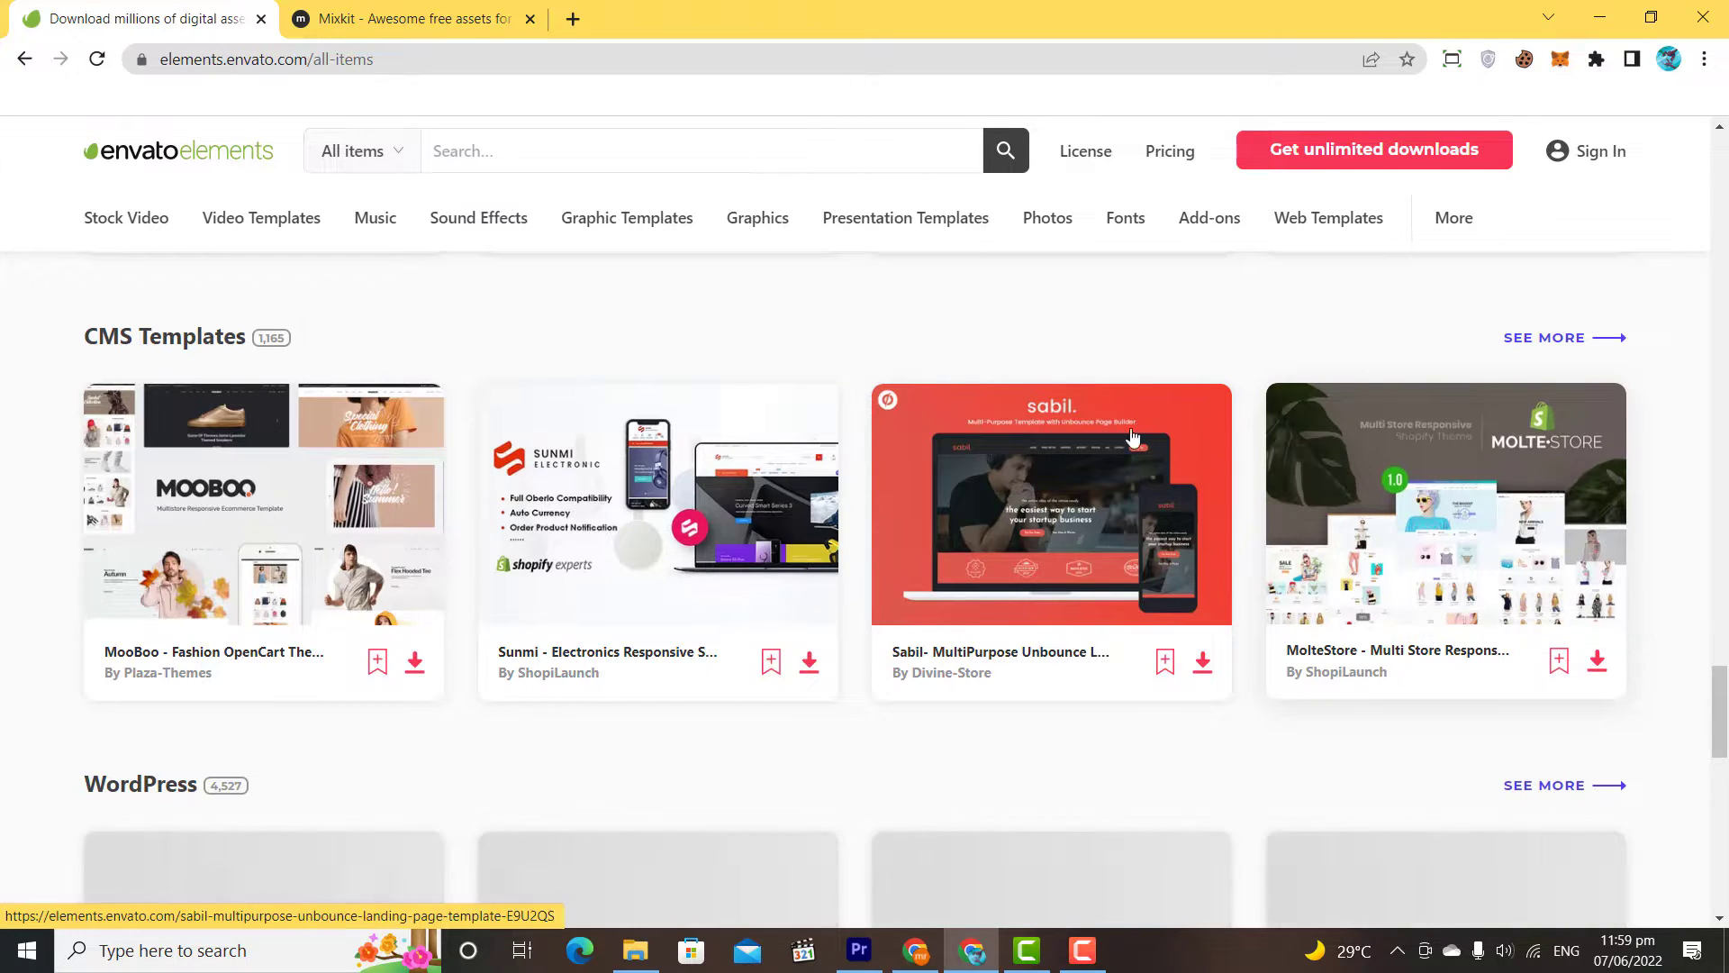
click(473, 32)
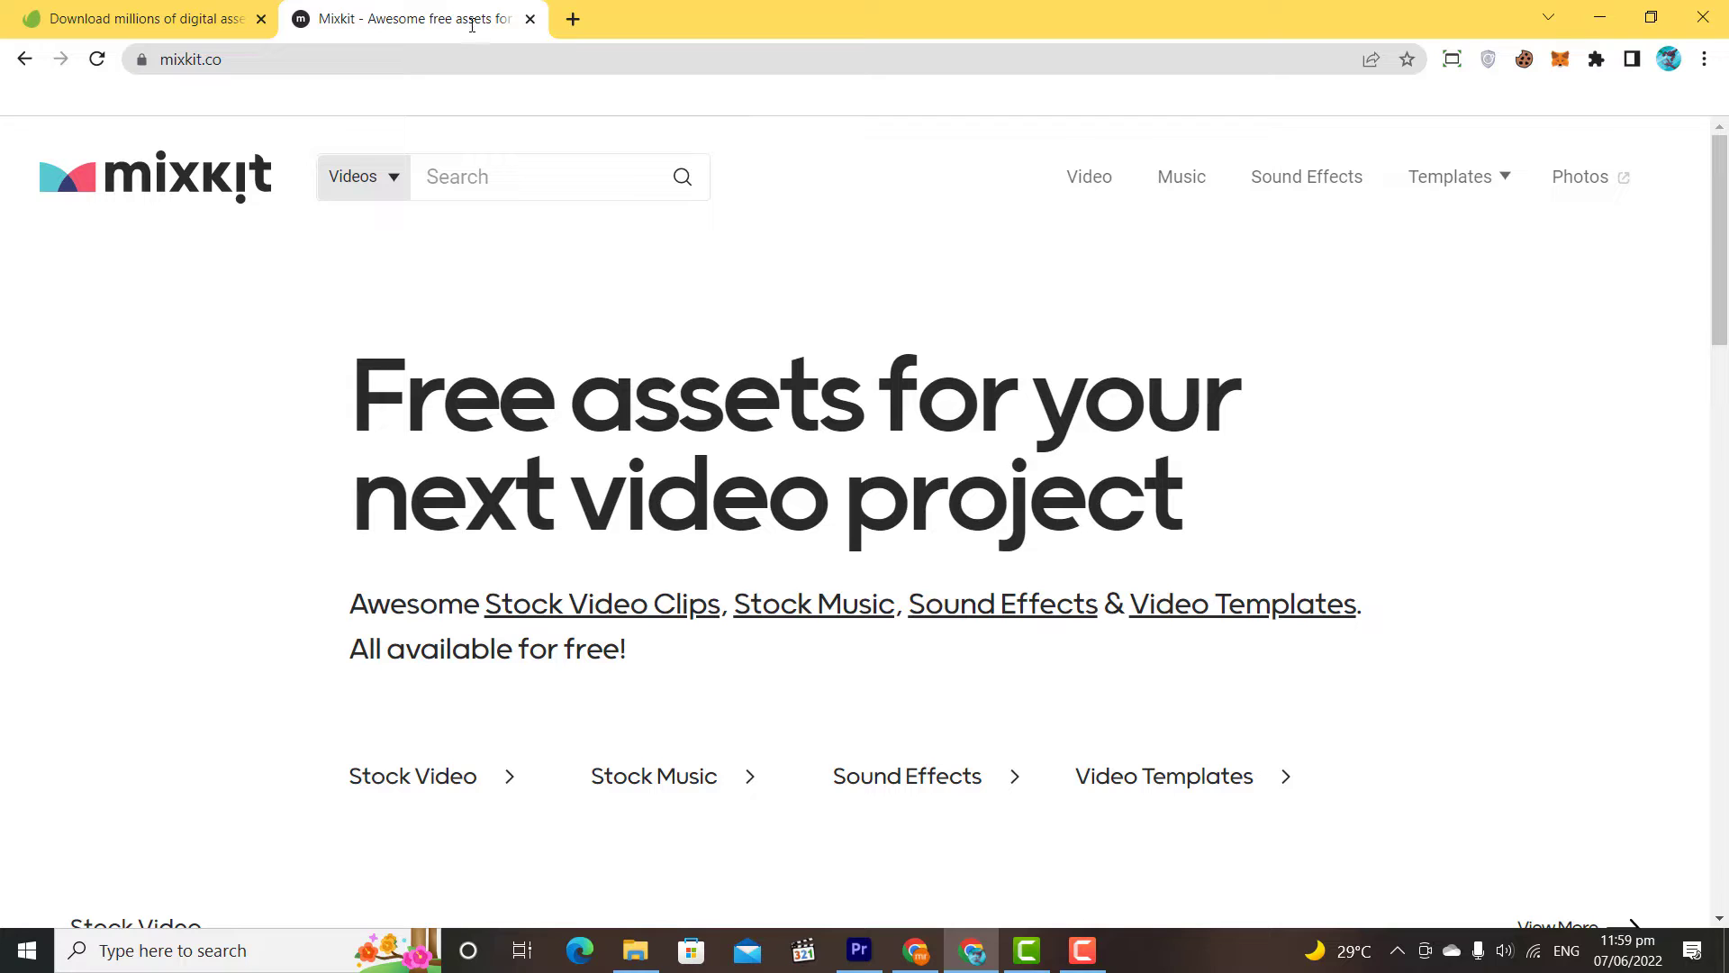
Open Mixkit's YouTube templates for Premiere Pro, after briefly browsing the Titles category.
mouse_move(1436, 192)
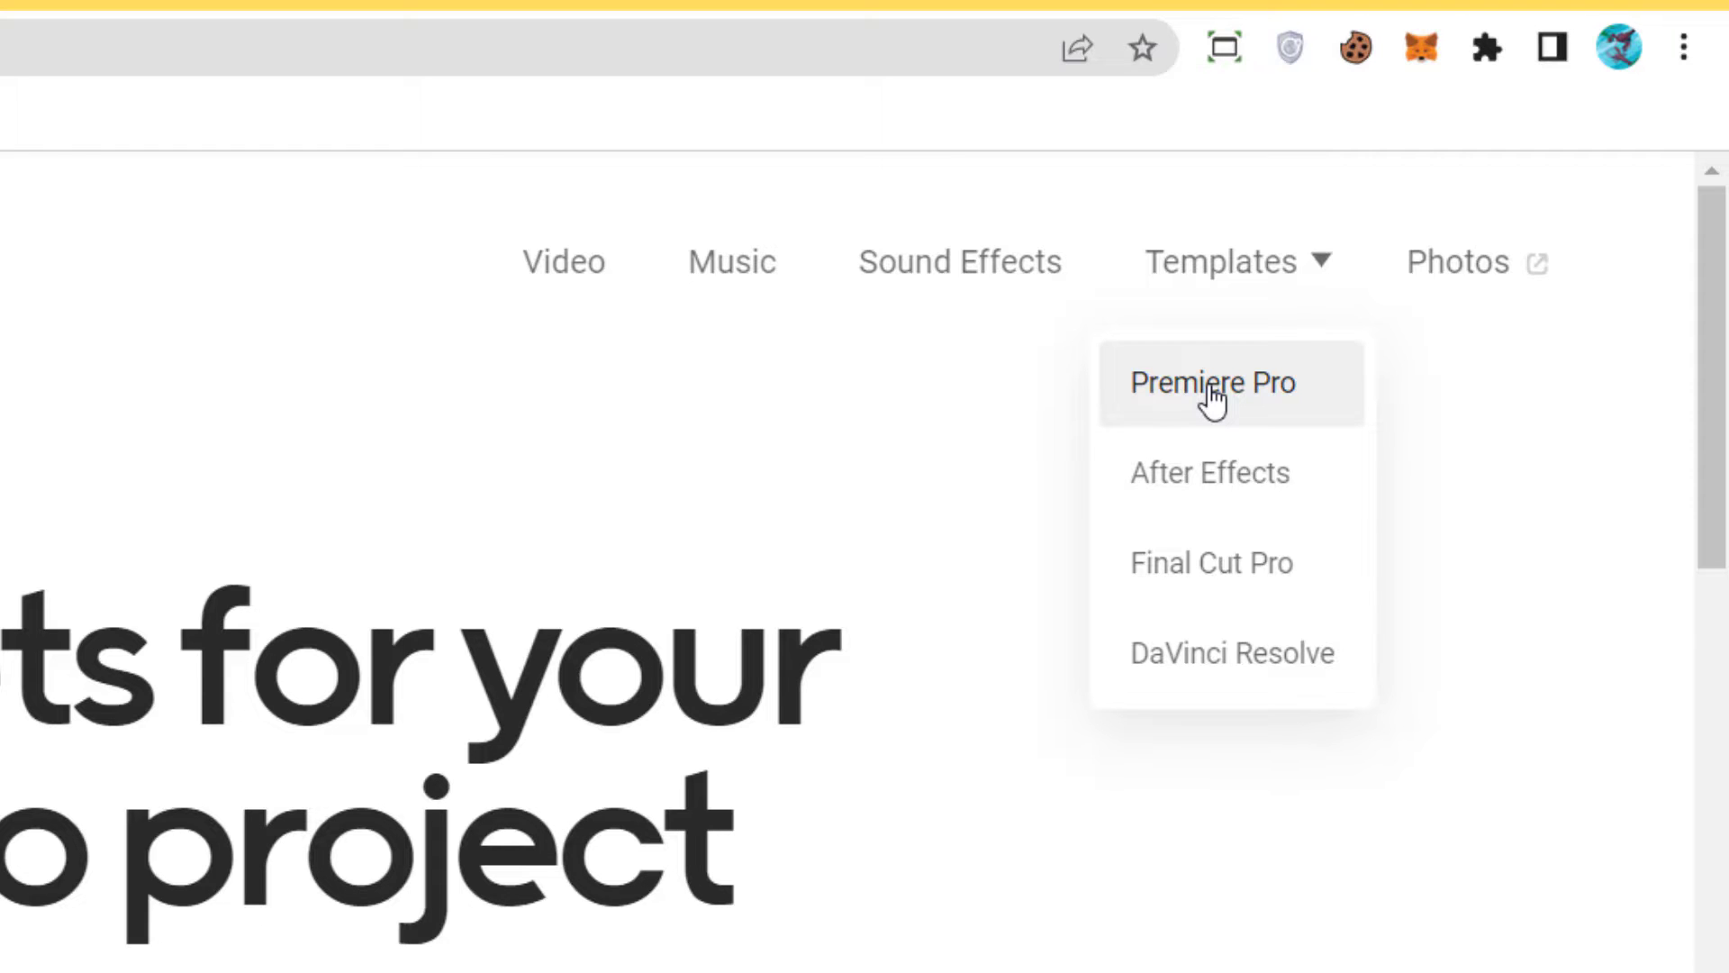
click(1213, 396)
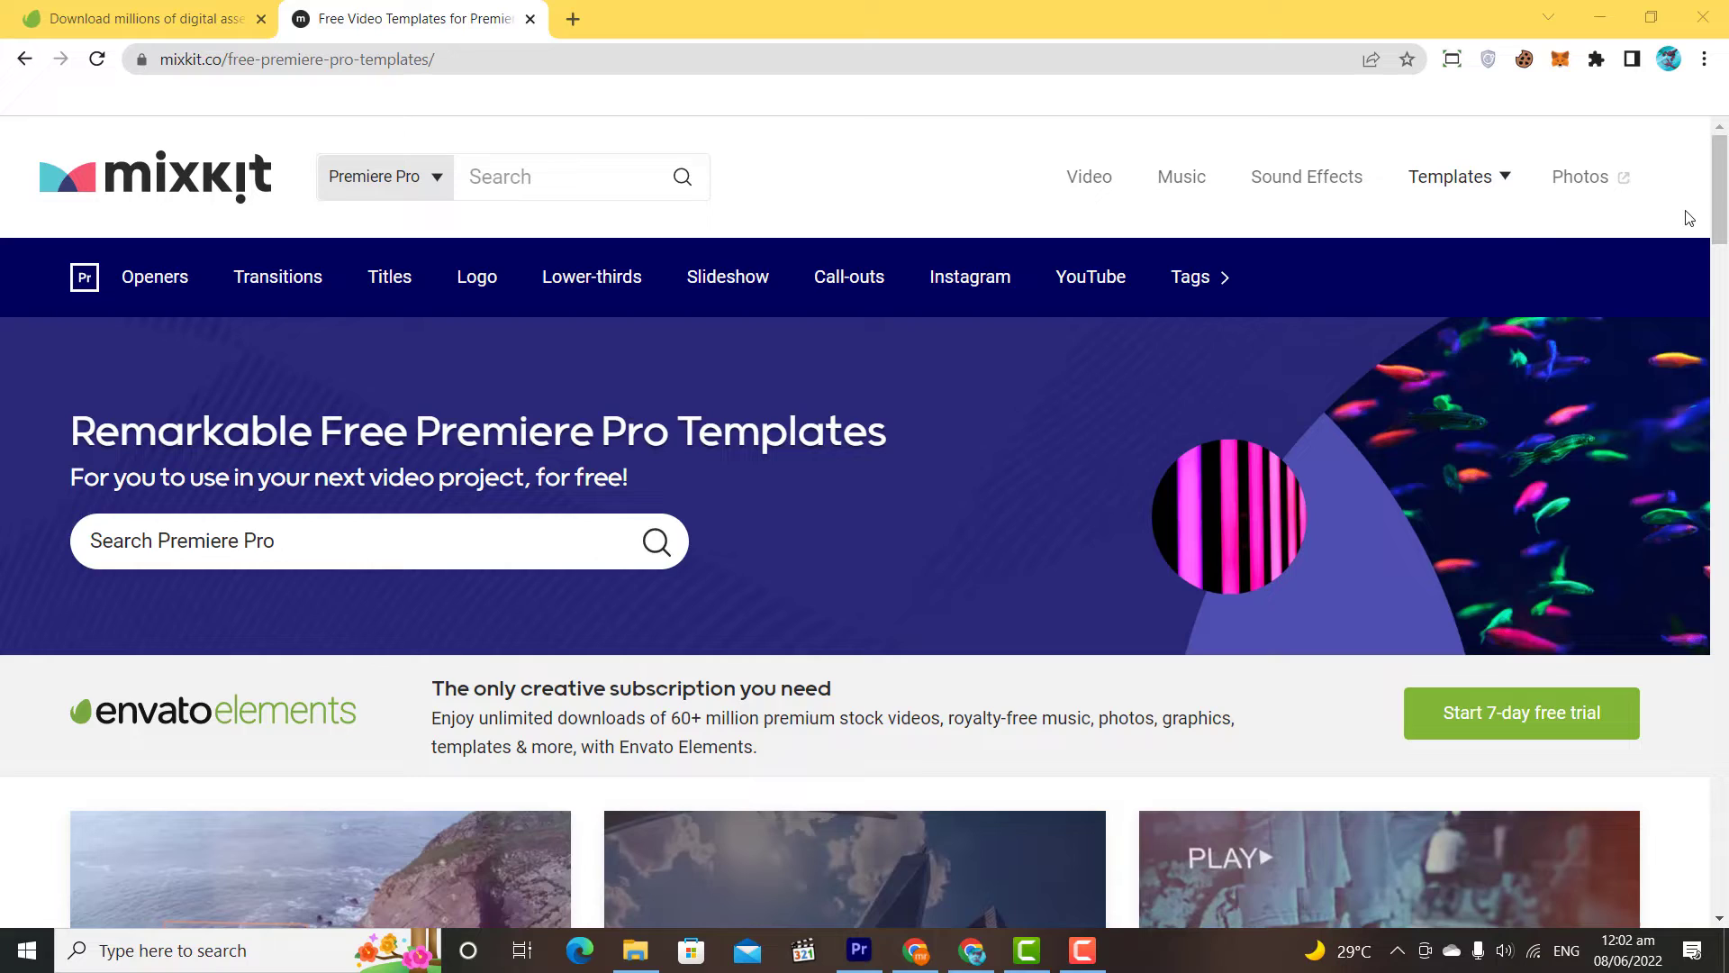
click(1074, 284)
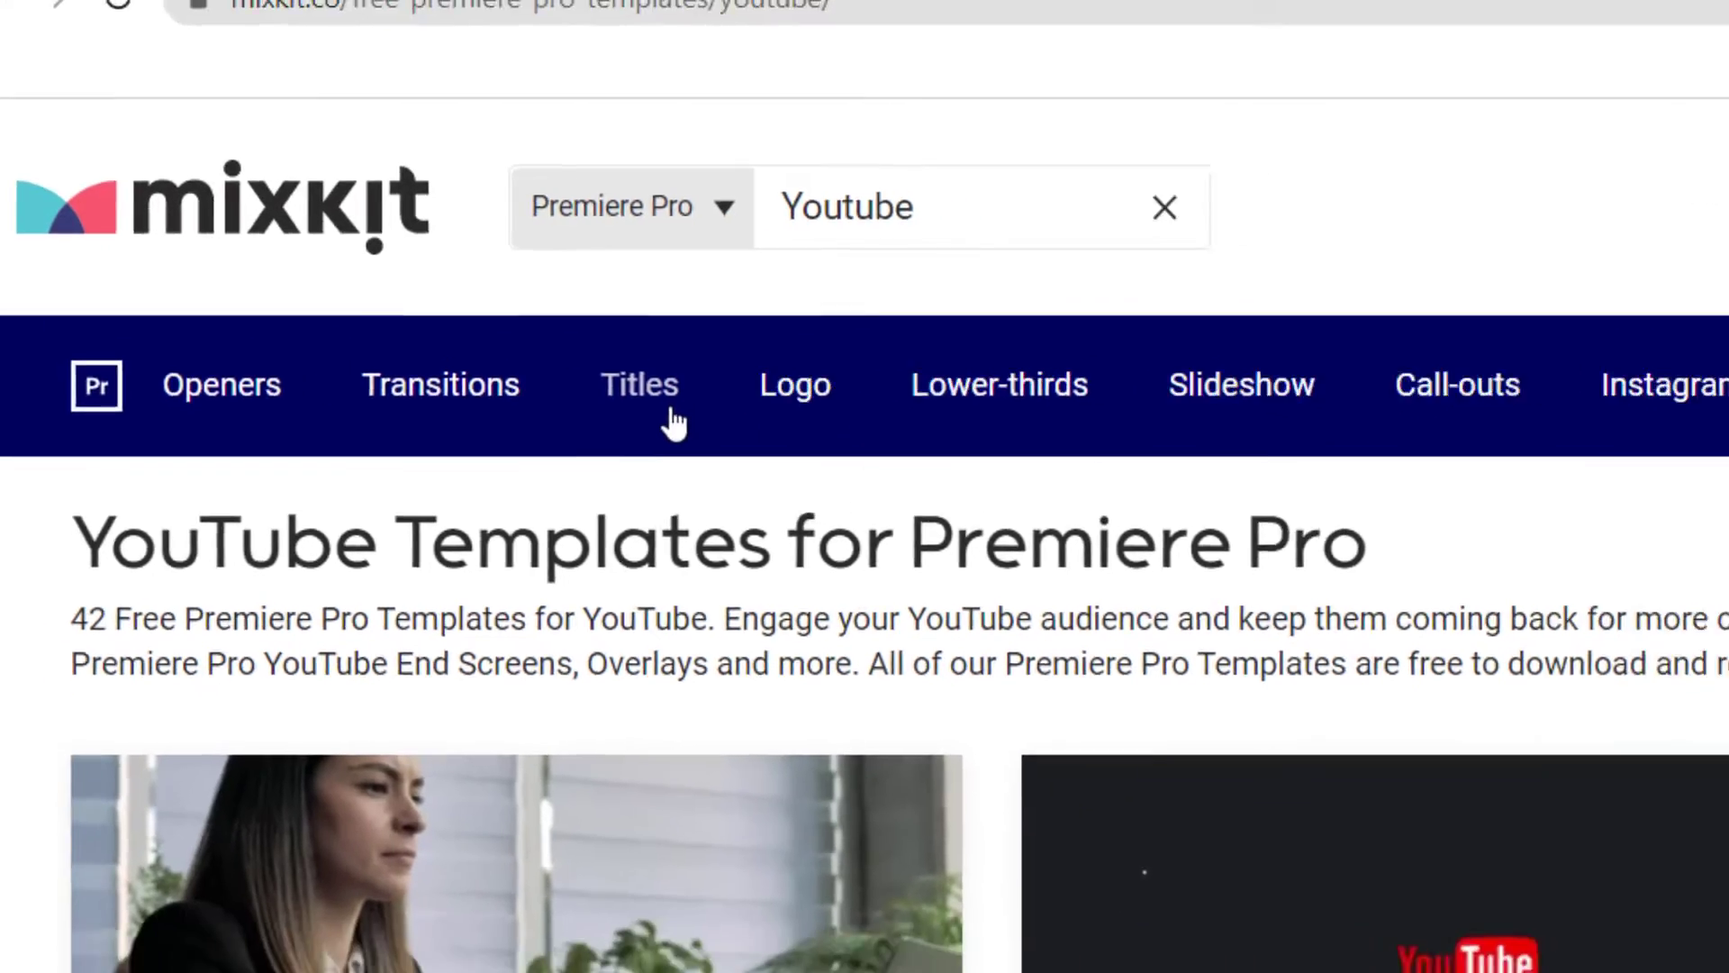
click(674, 422)
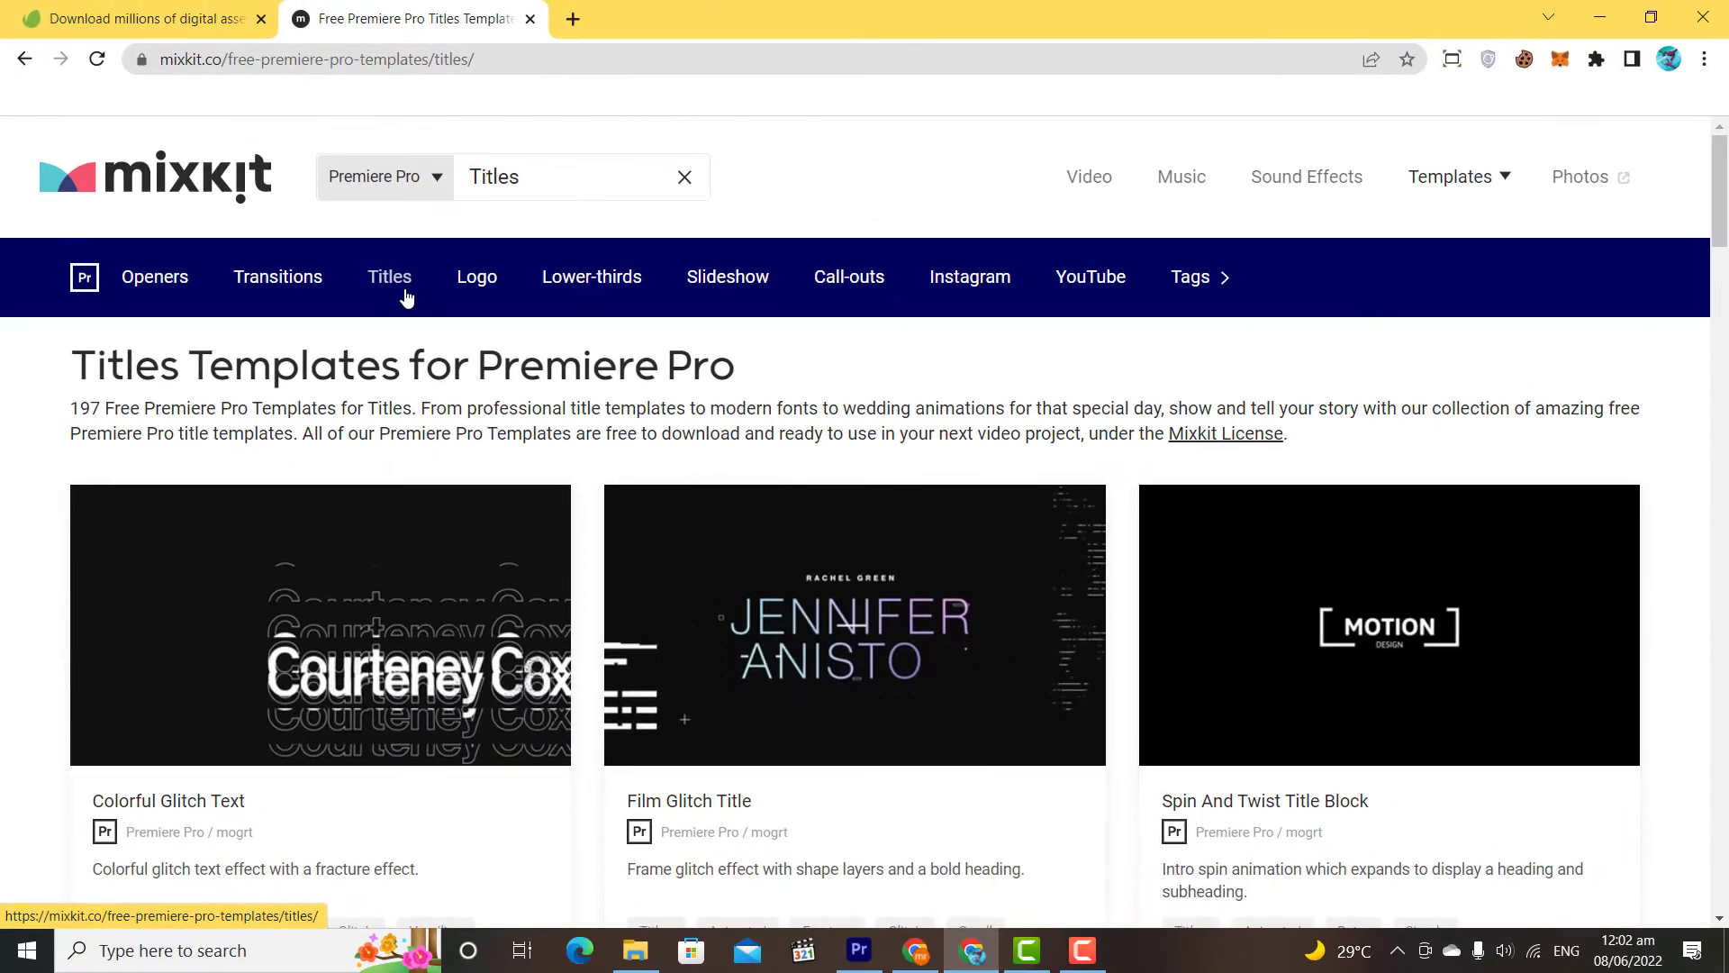
drag(1718, 225, 1727, 720)
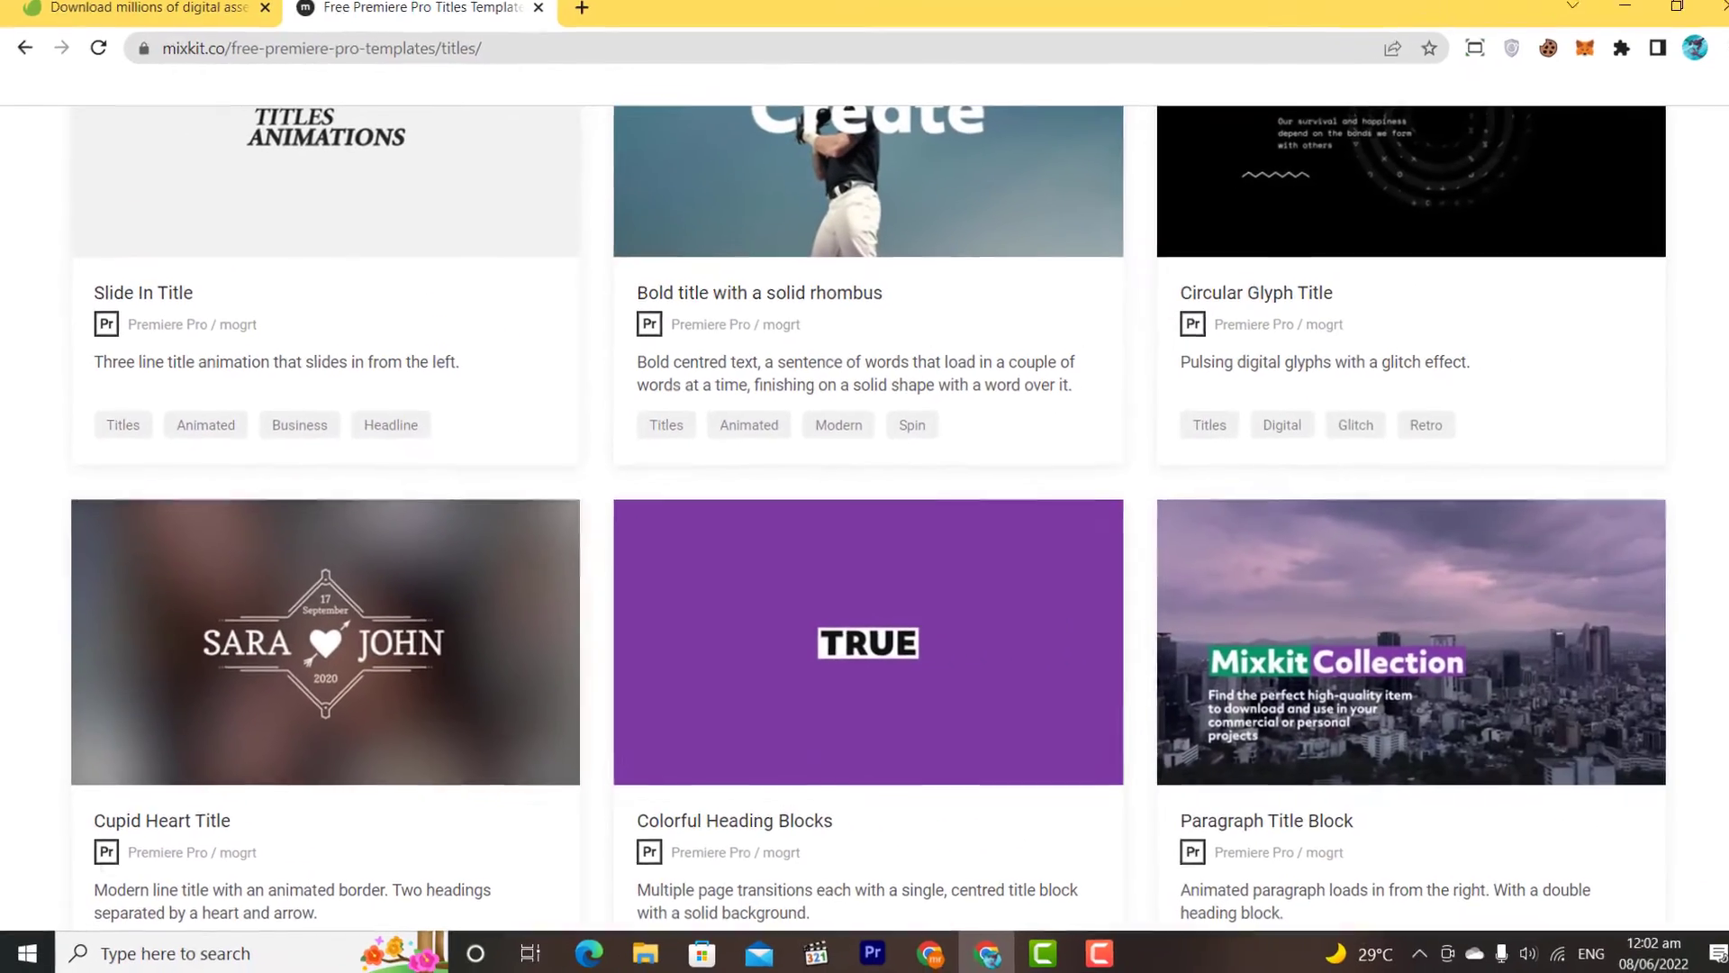
drag(1722, 631, 1653, 165)
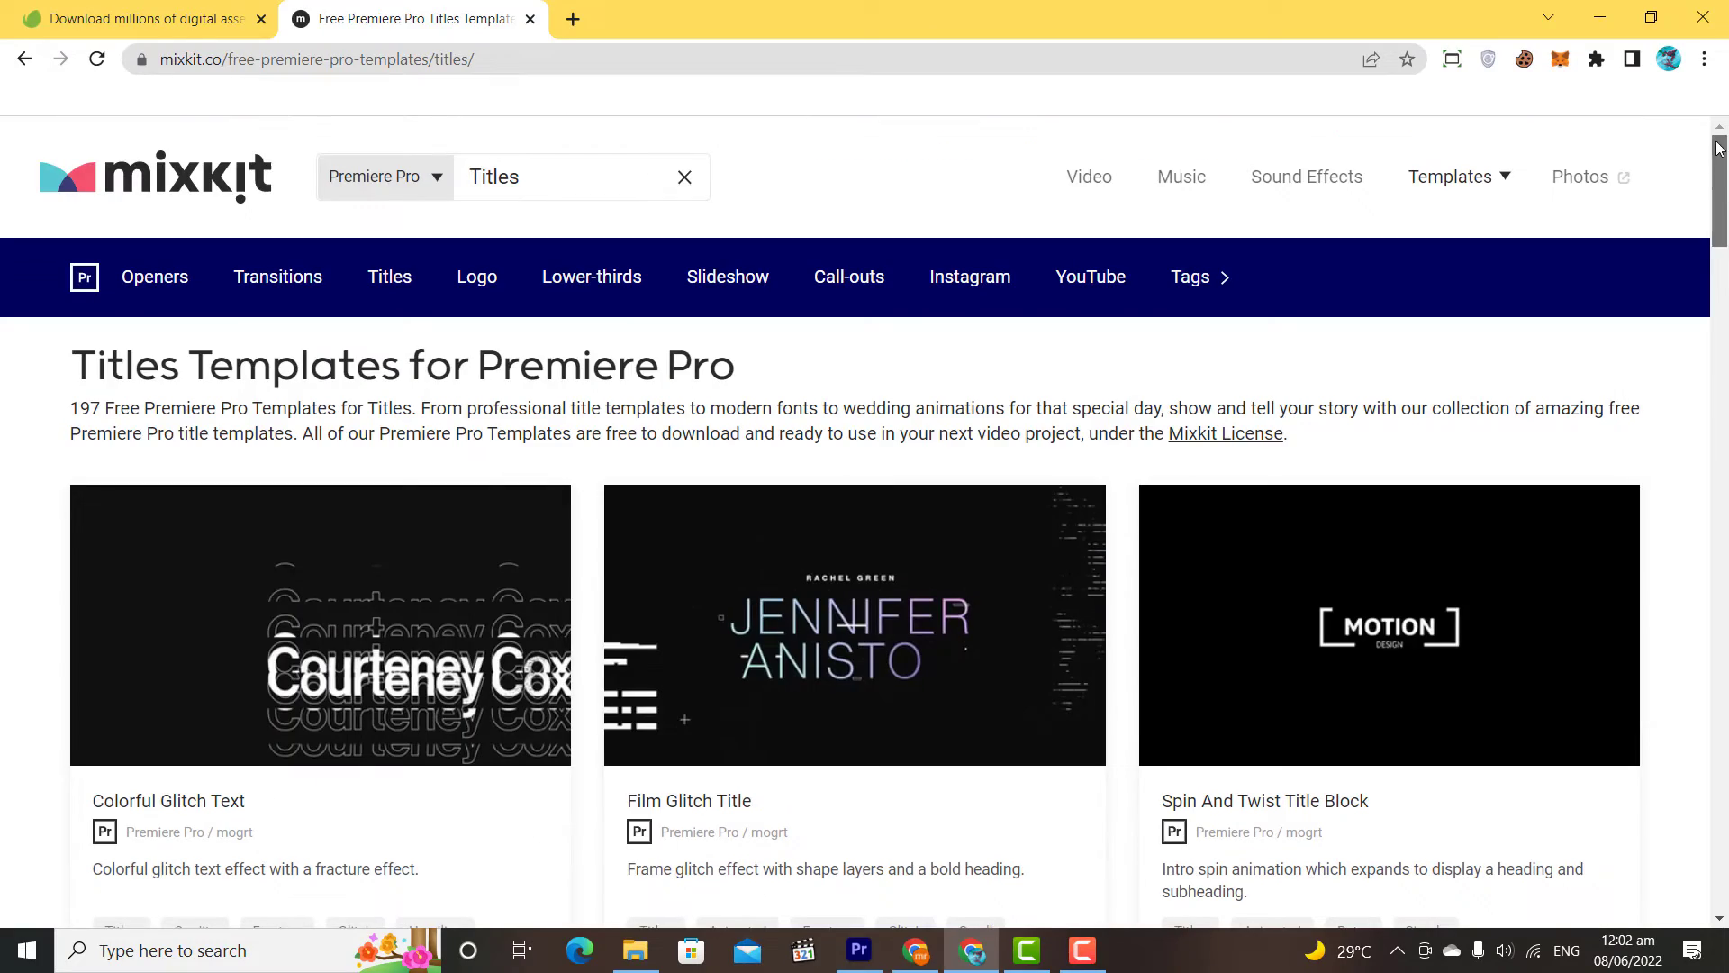
click(1108, 288)
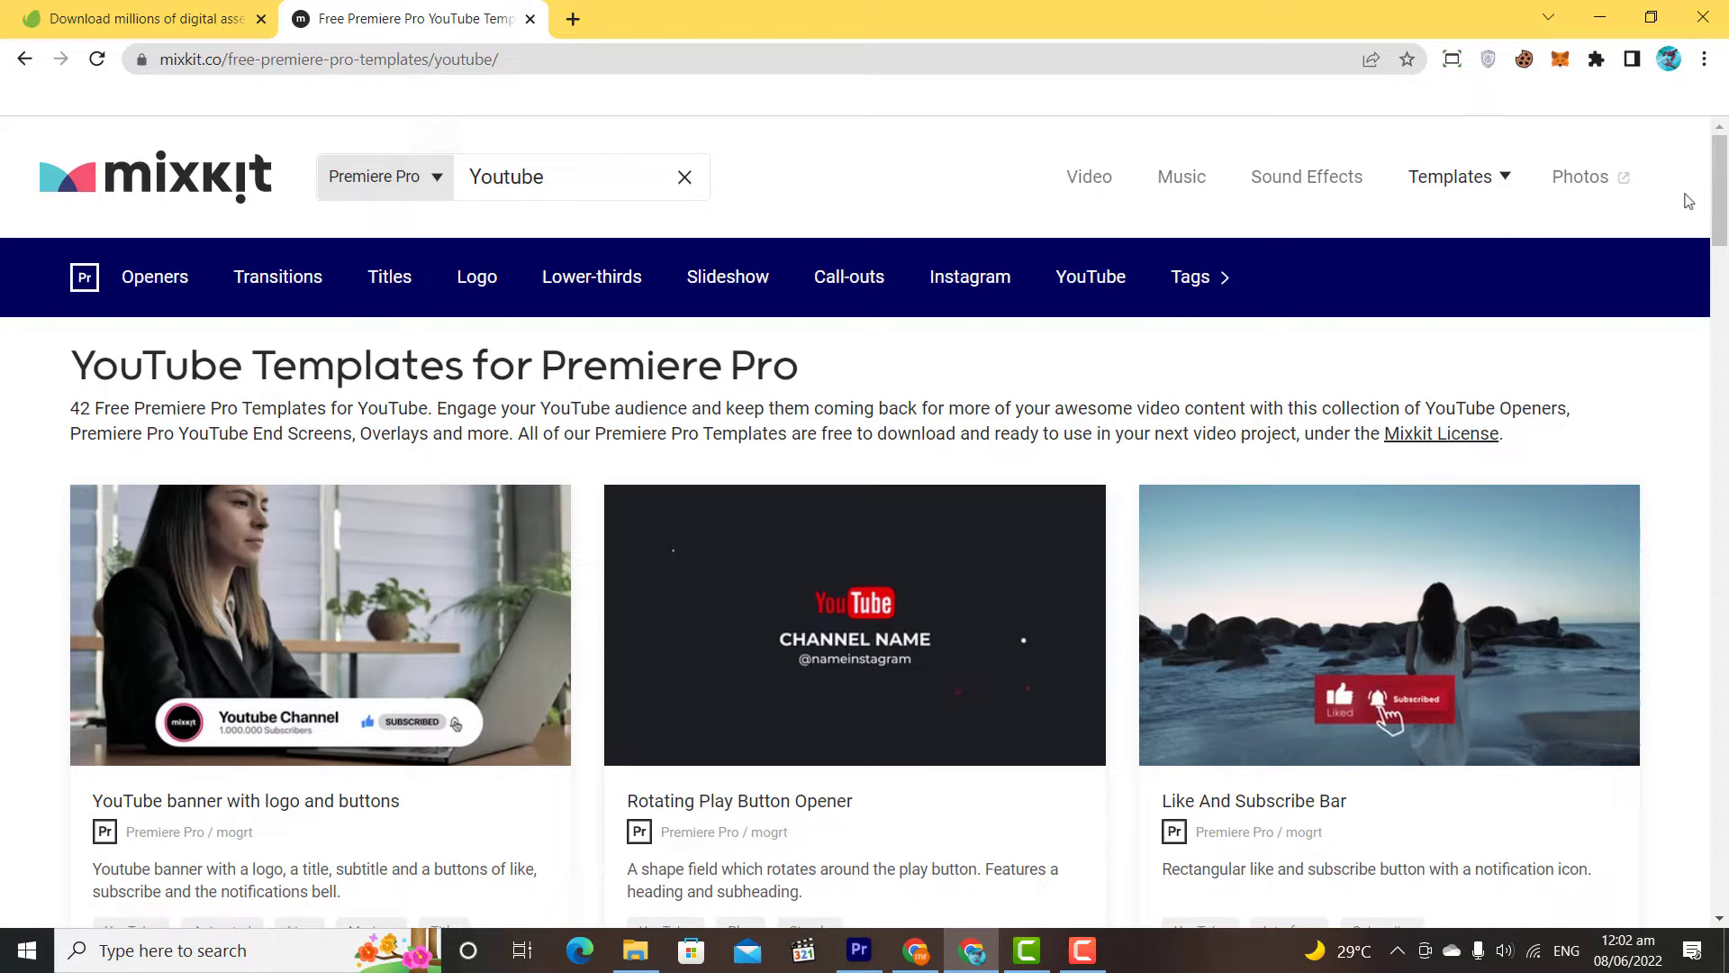
mouse_move(1717, 214)
mouse_down()
mouse_move(1714, 461)
mouse_move(1714, 202)
mouse_up()
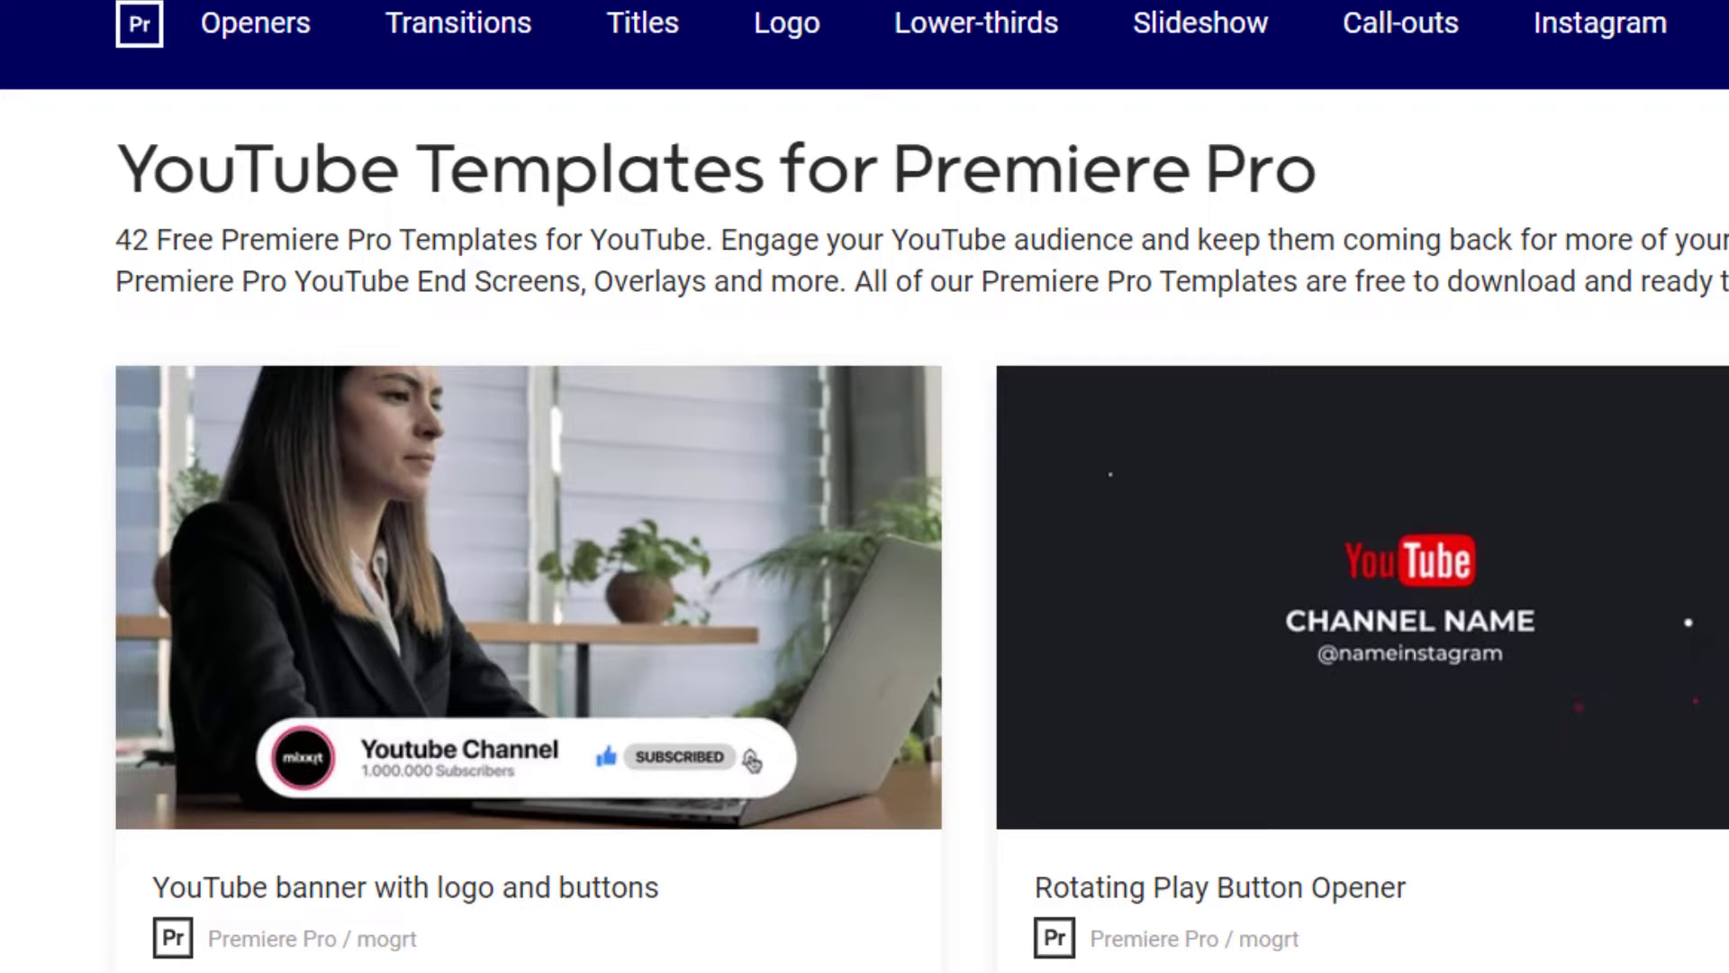
Download the 'YouTube banner with logo and buttons' template zip and open it in WinRAR.
click(569, 599)
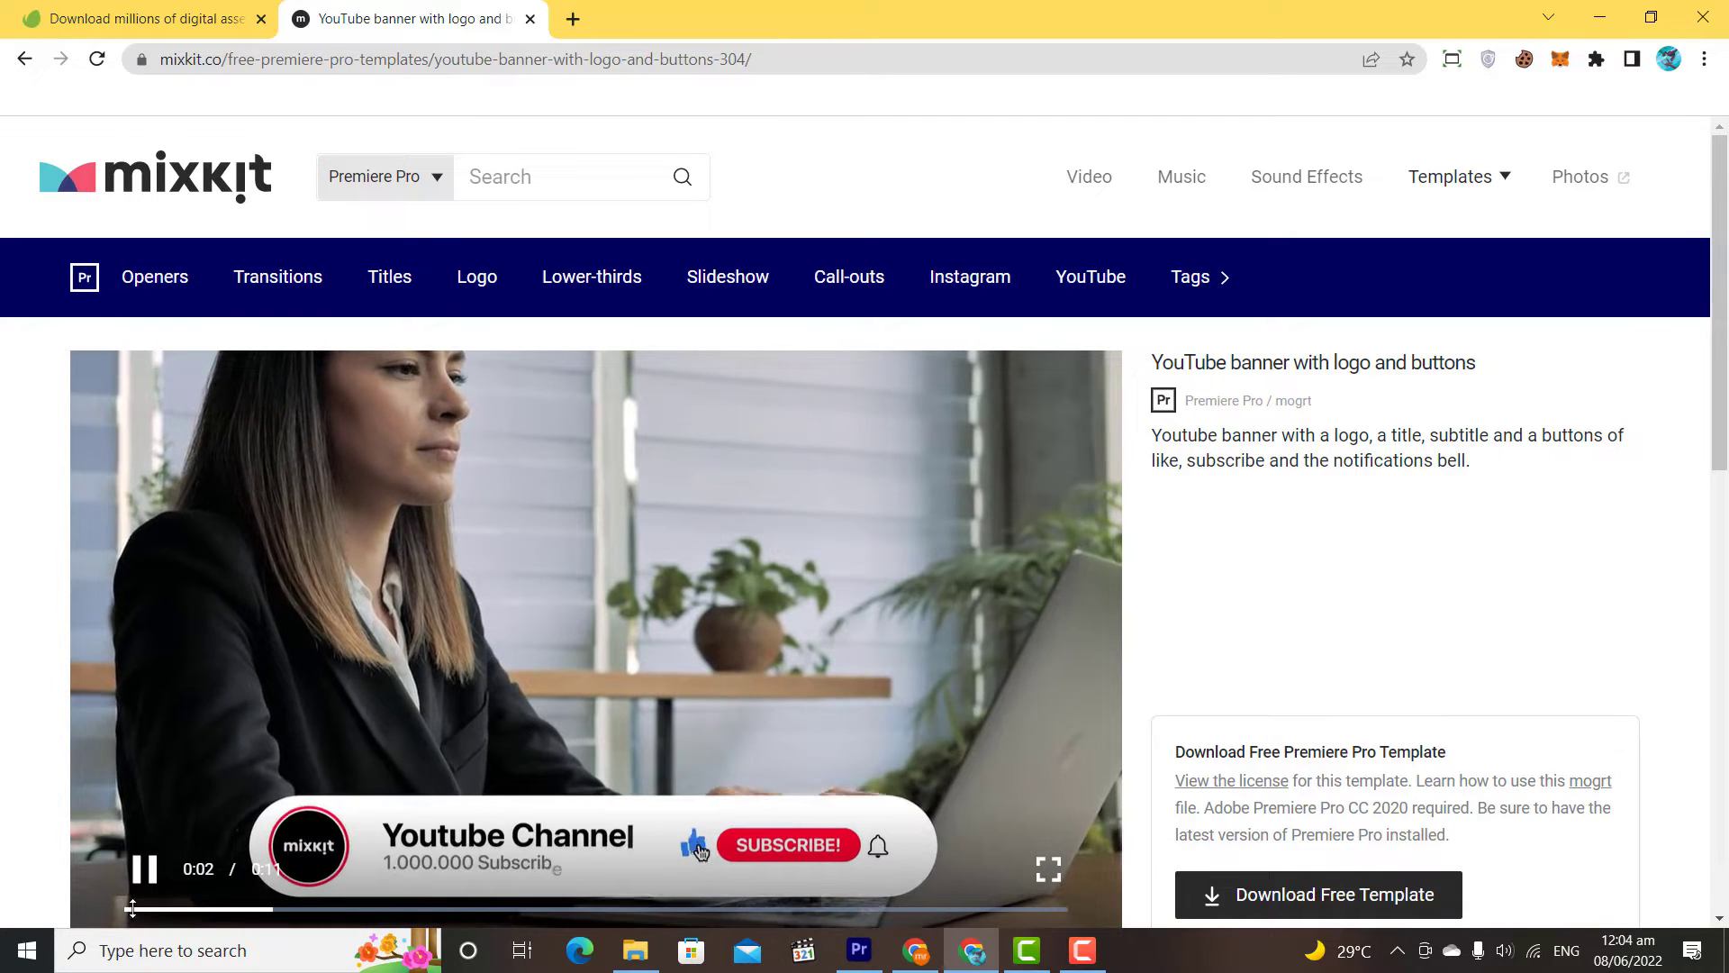
click(1312, 914)
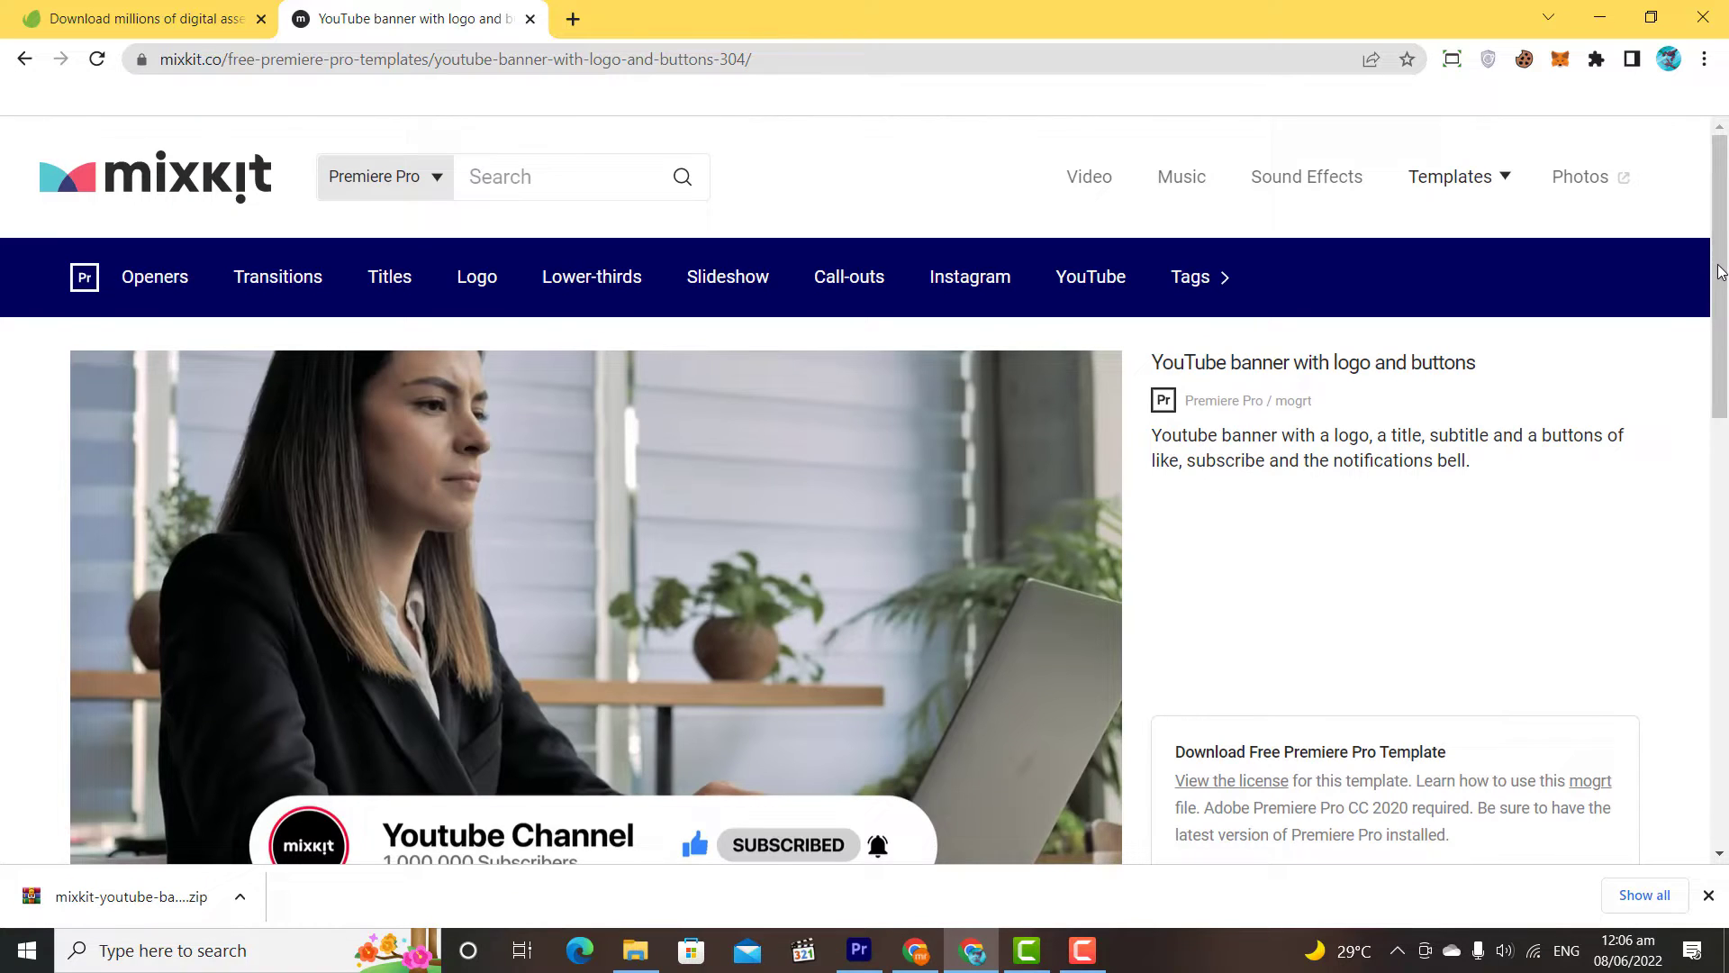
click(117, 897)
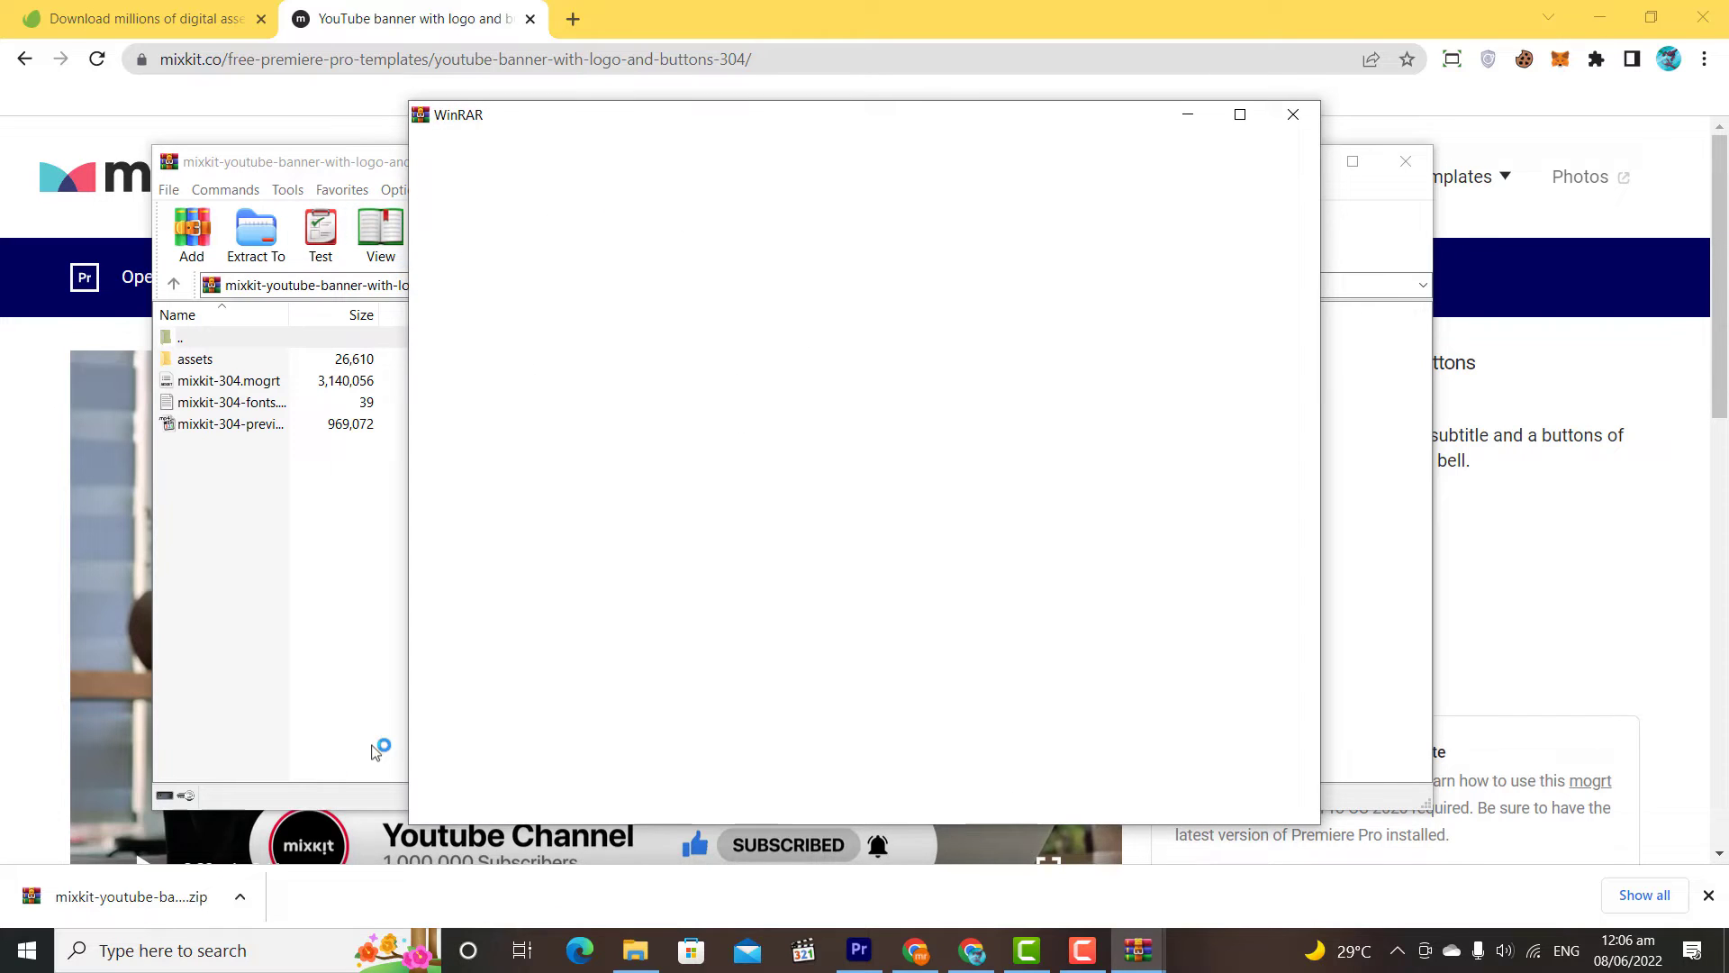
Extract the banner archive to its default Downloads folder and close WinRAR.
click(1294, 116)
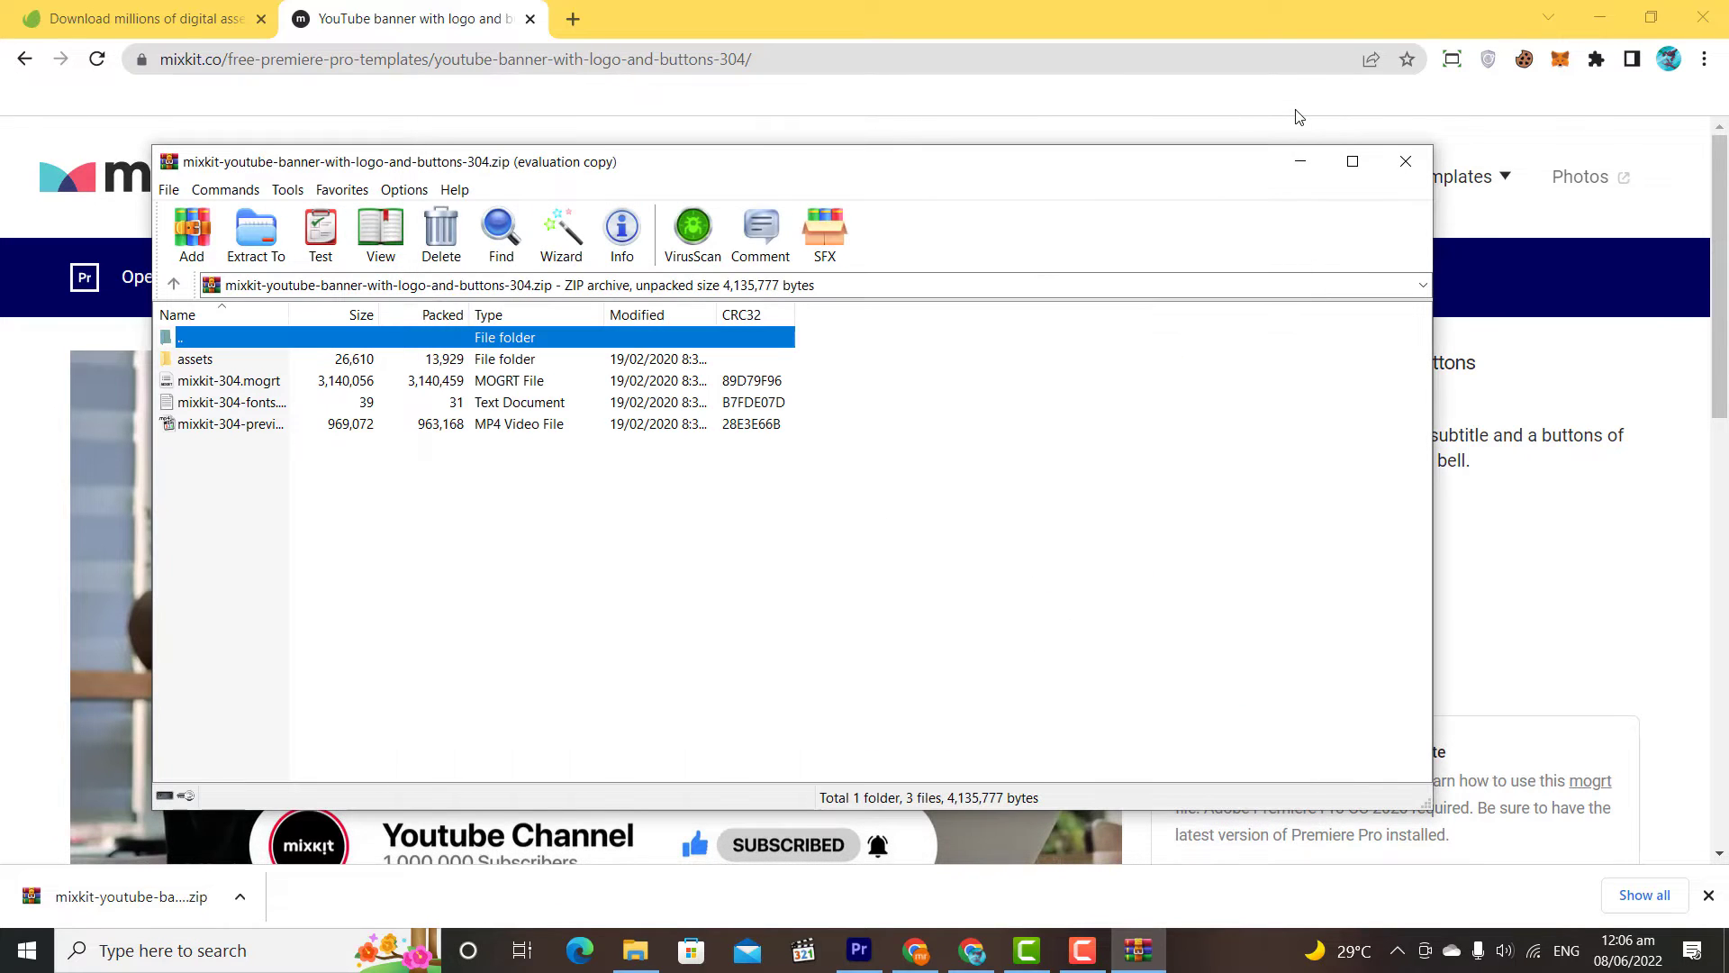
click(270, 239)
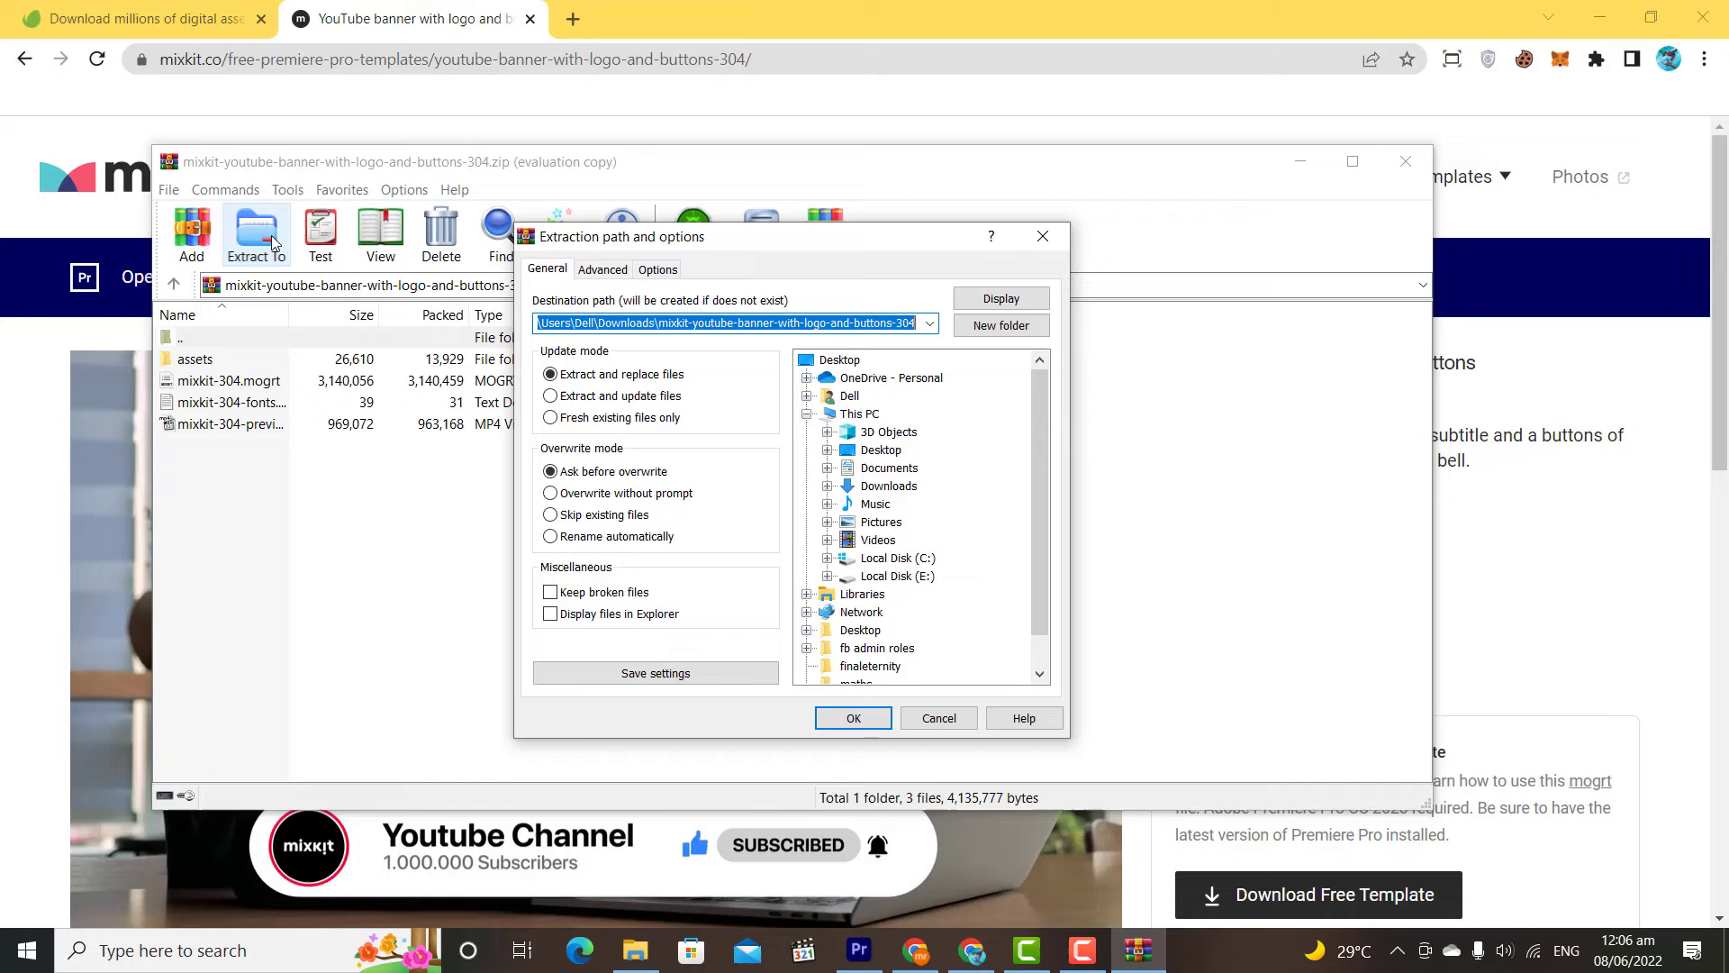
click(834, 719)
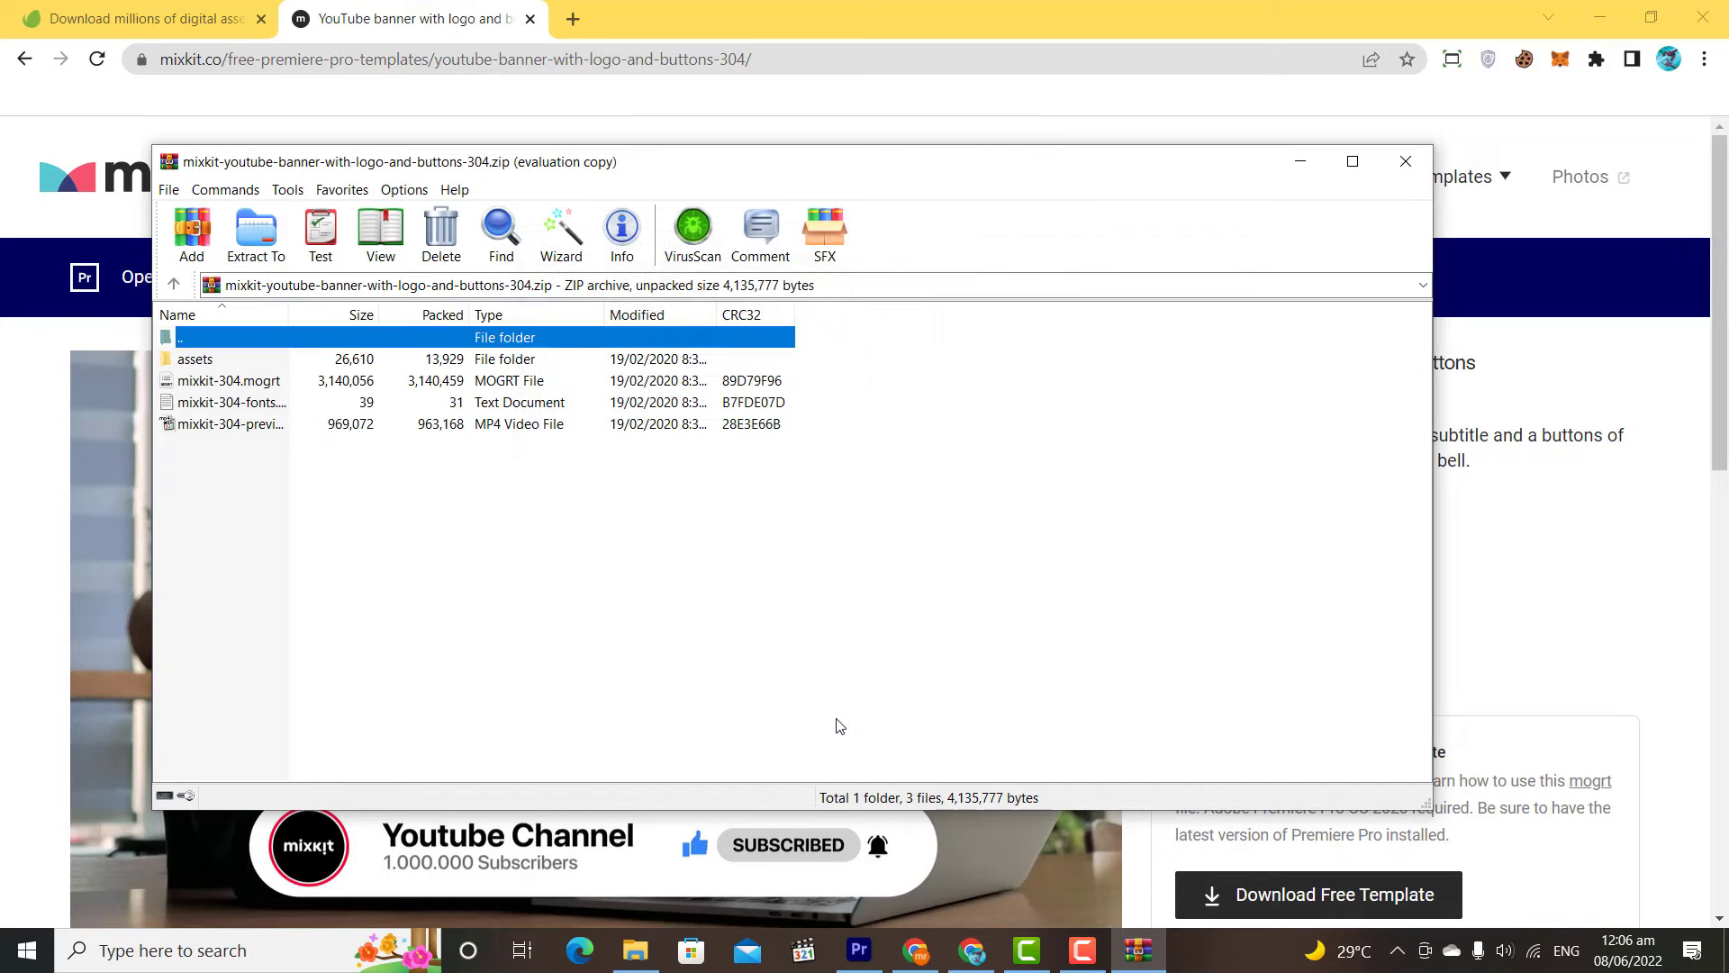
click(1405, 162)
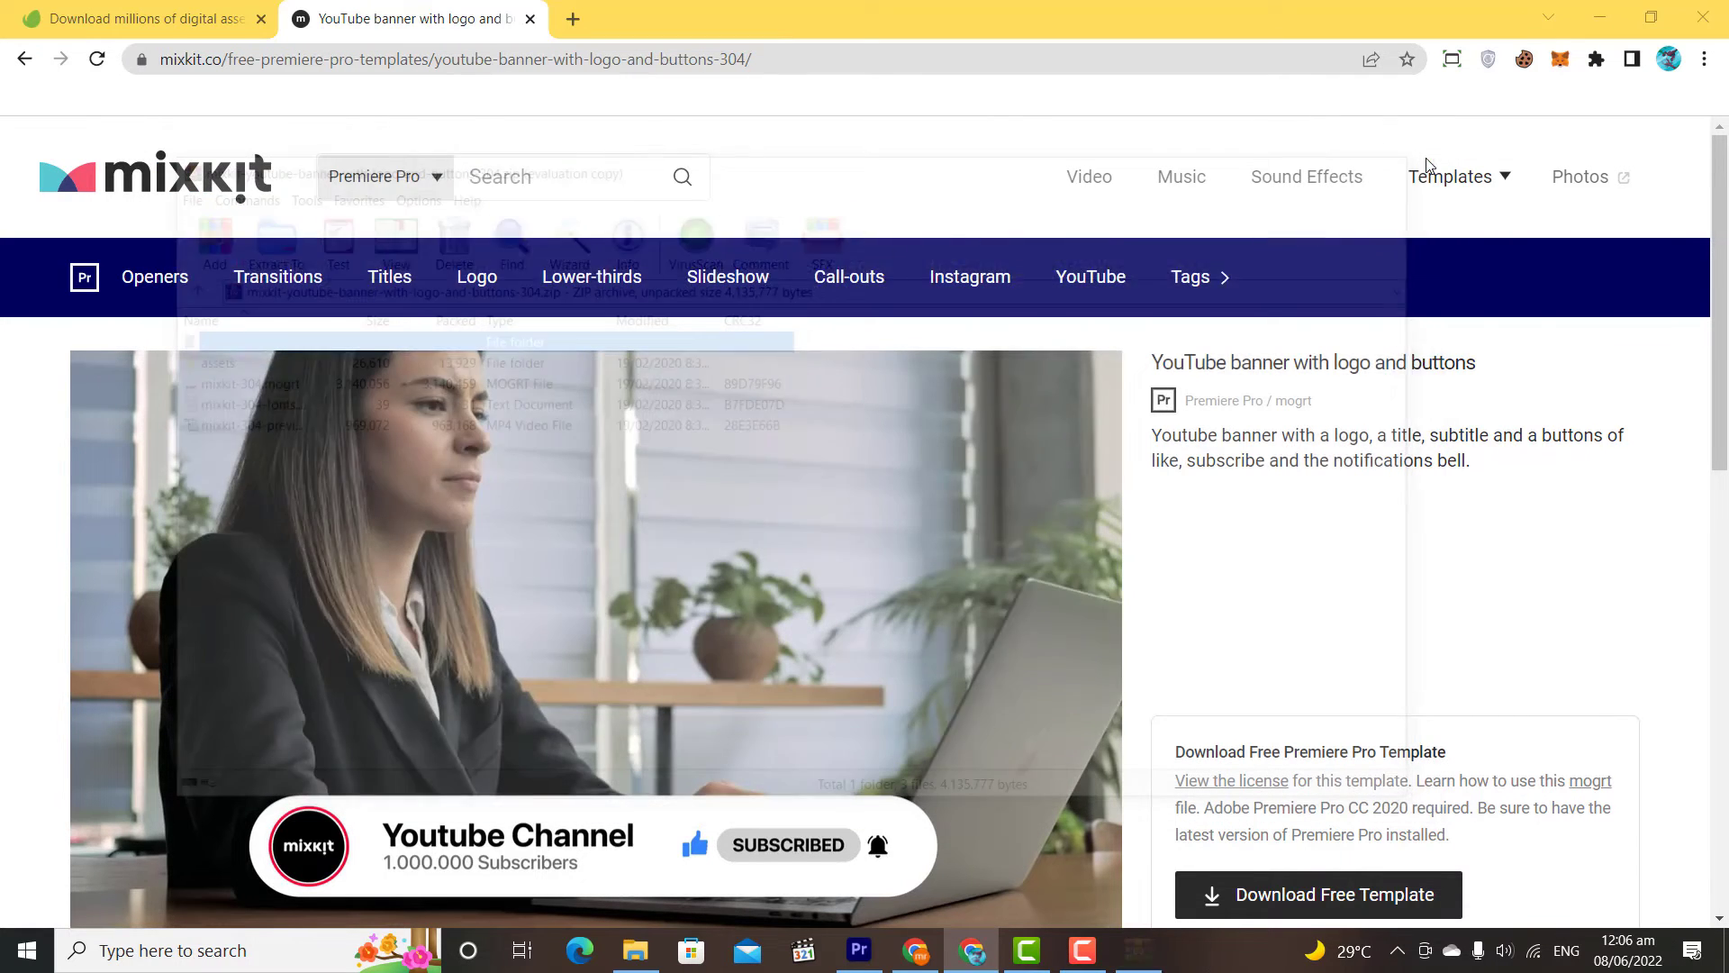
Open the extracted banner folder and drag mixkit-304.mogrt into Premiere Pro's Essential Graphics panel.
click(635, 950)
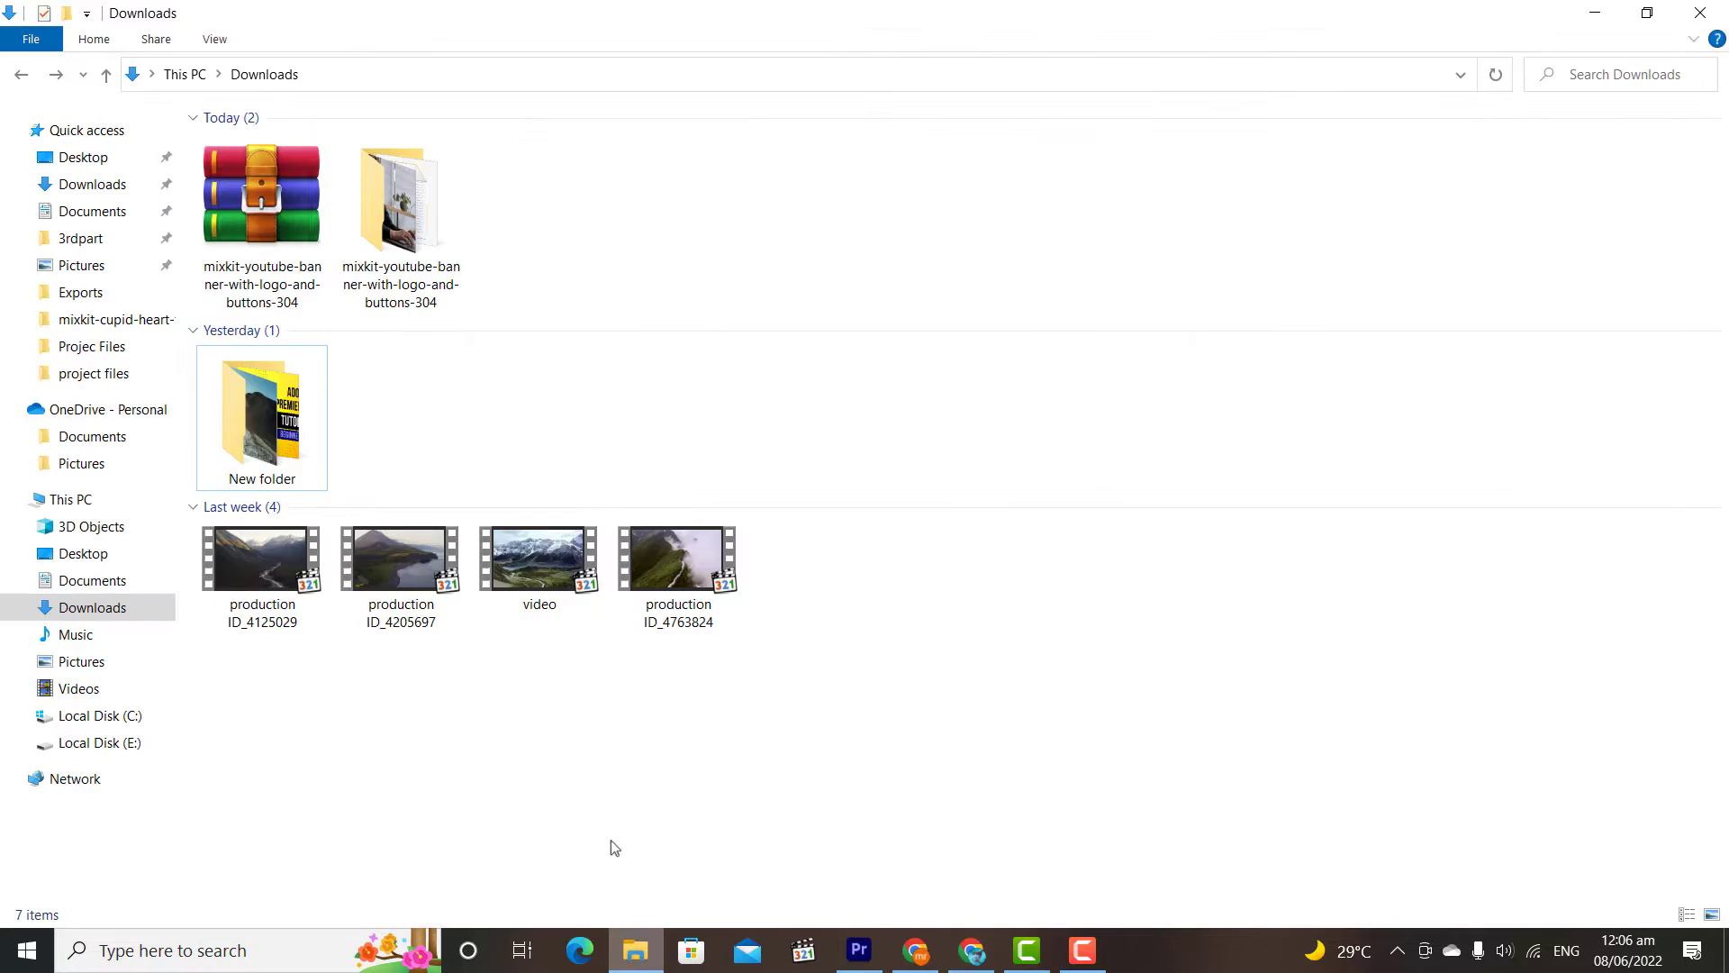
click(402, 286)
double_click(401, 286)
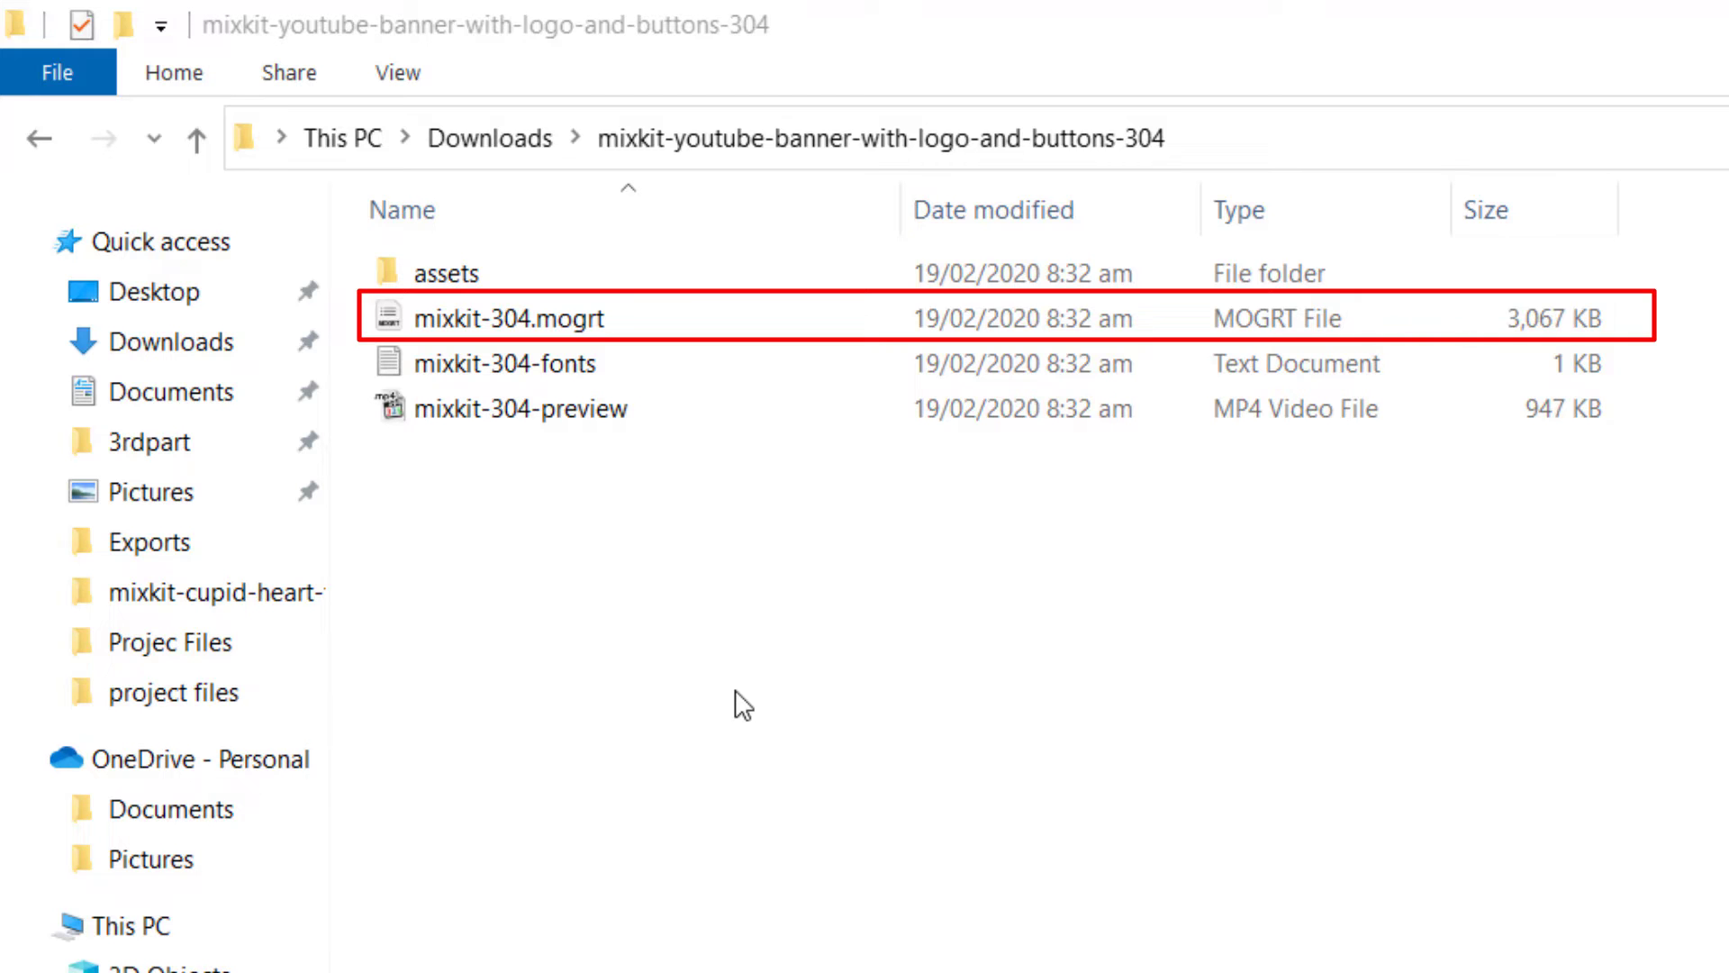
drag(510, 318, 1219, 680)
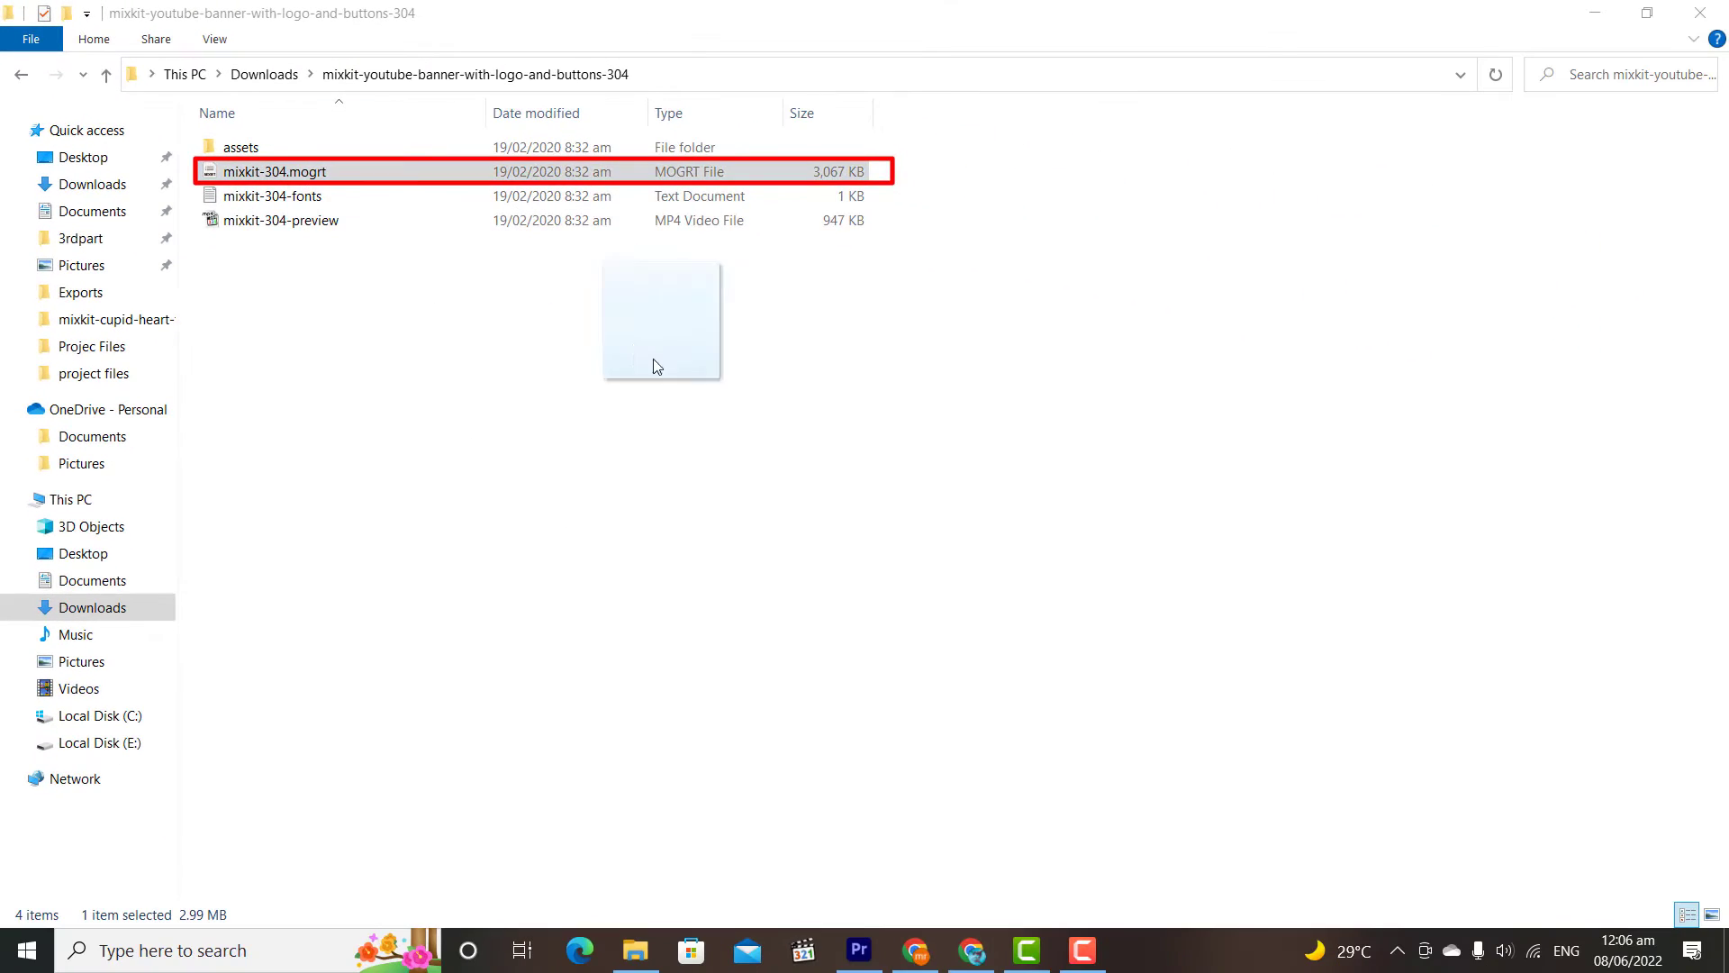
drag(657, 364, 1564, 682)
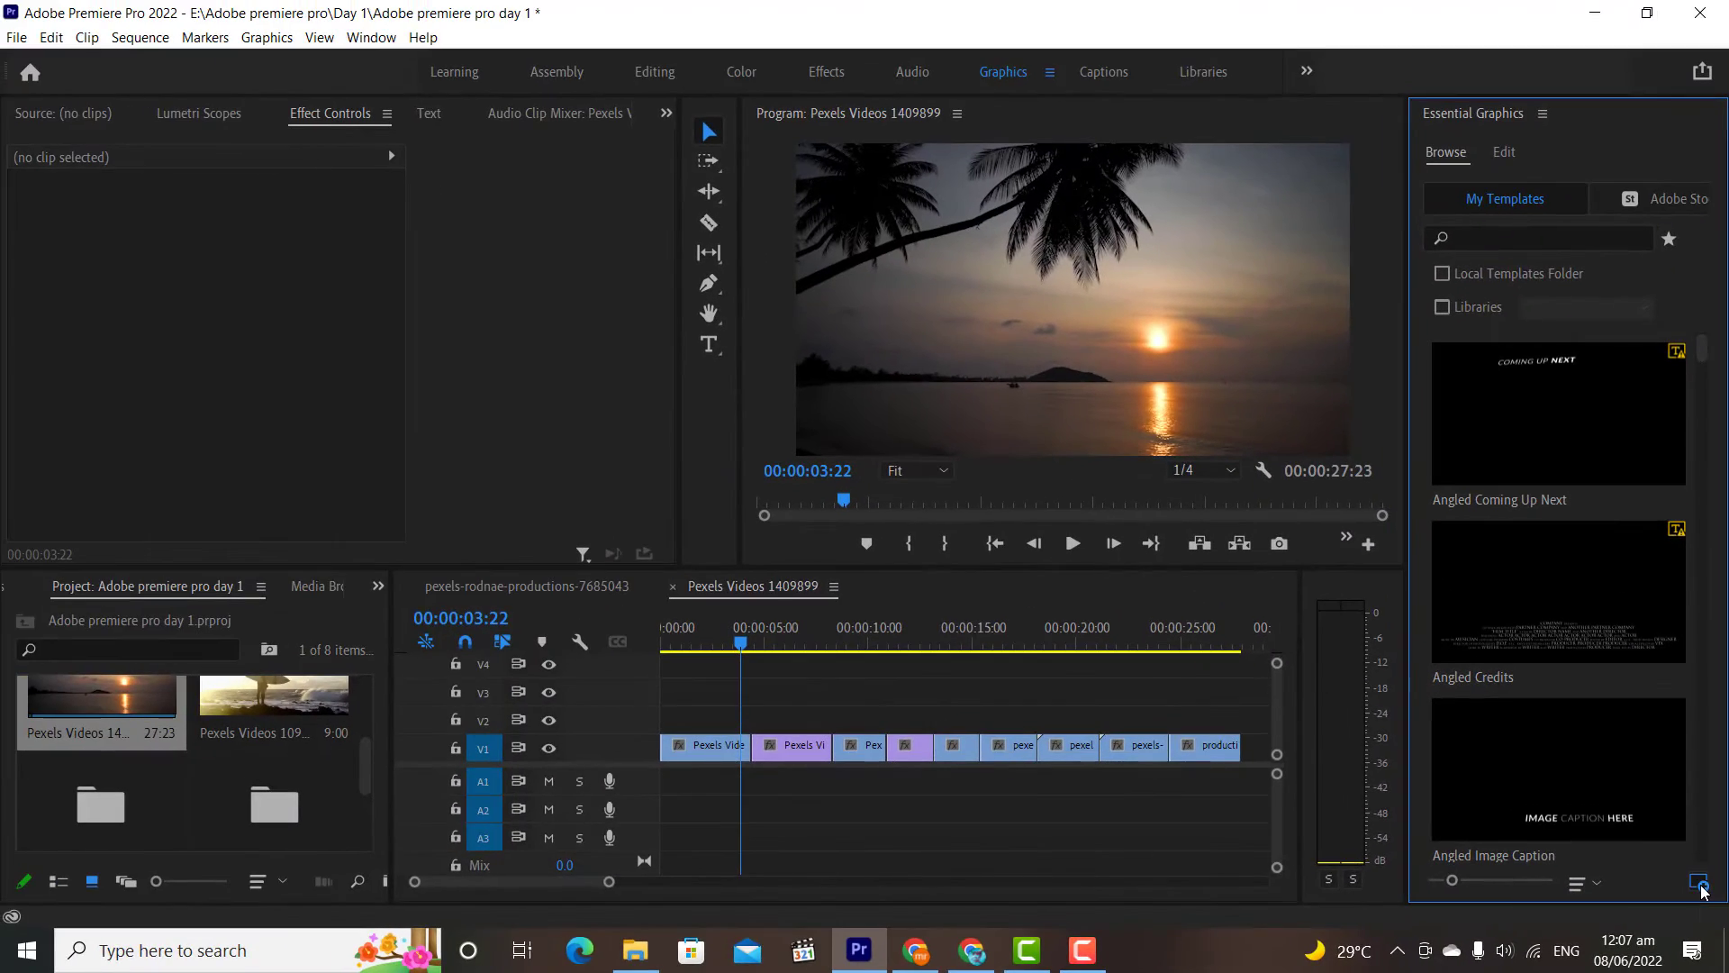
Cancel the template-install file dialog and sort My Templates so Youtube_Subscribe_5 is listed first.
click(1700, 884)
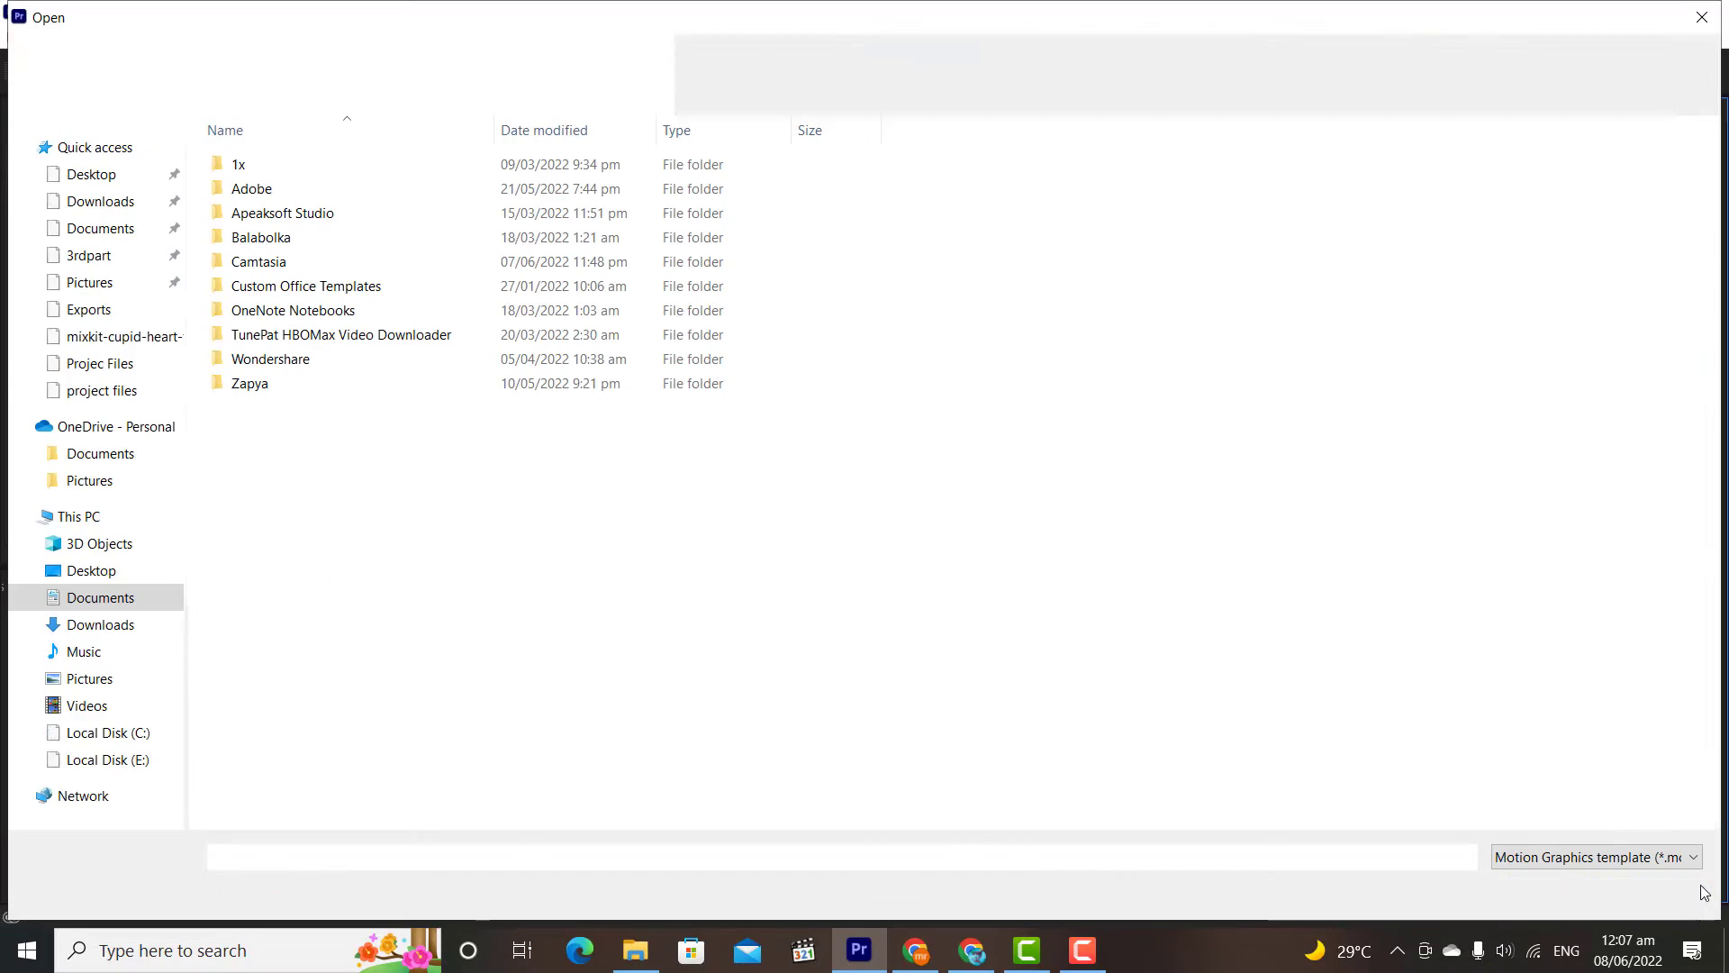
click(1702, 17)
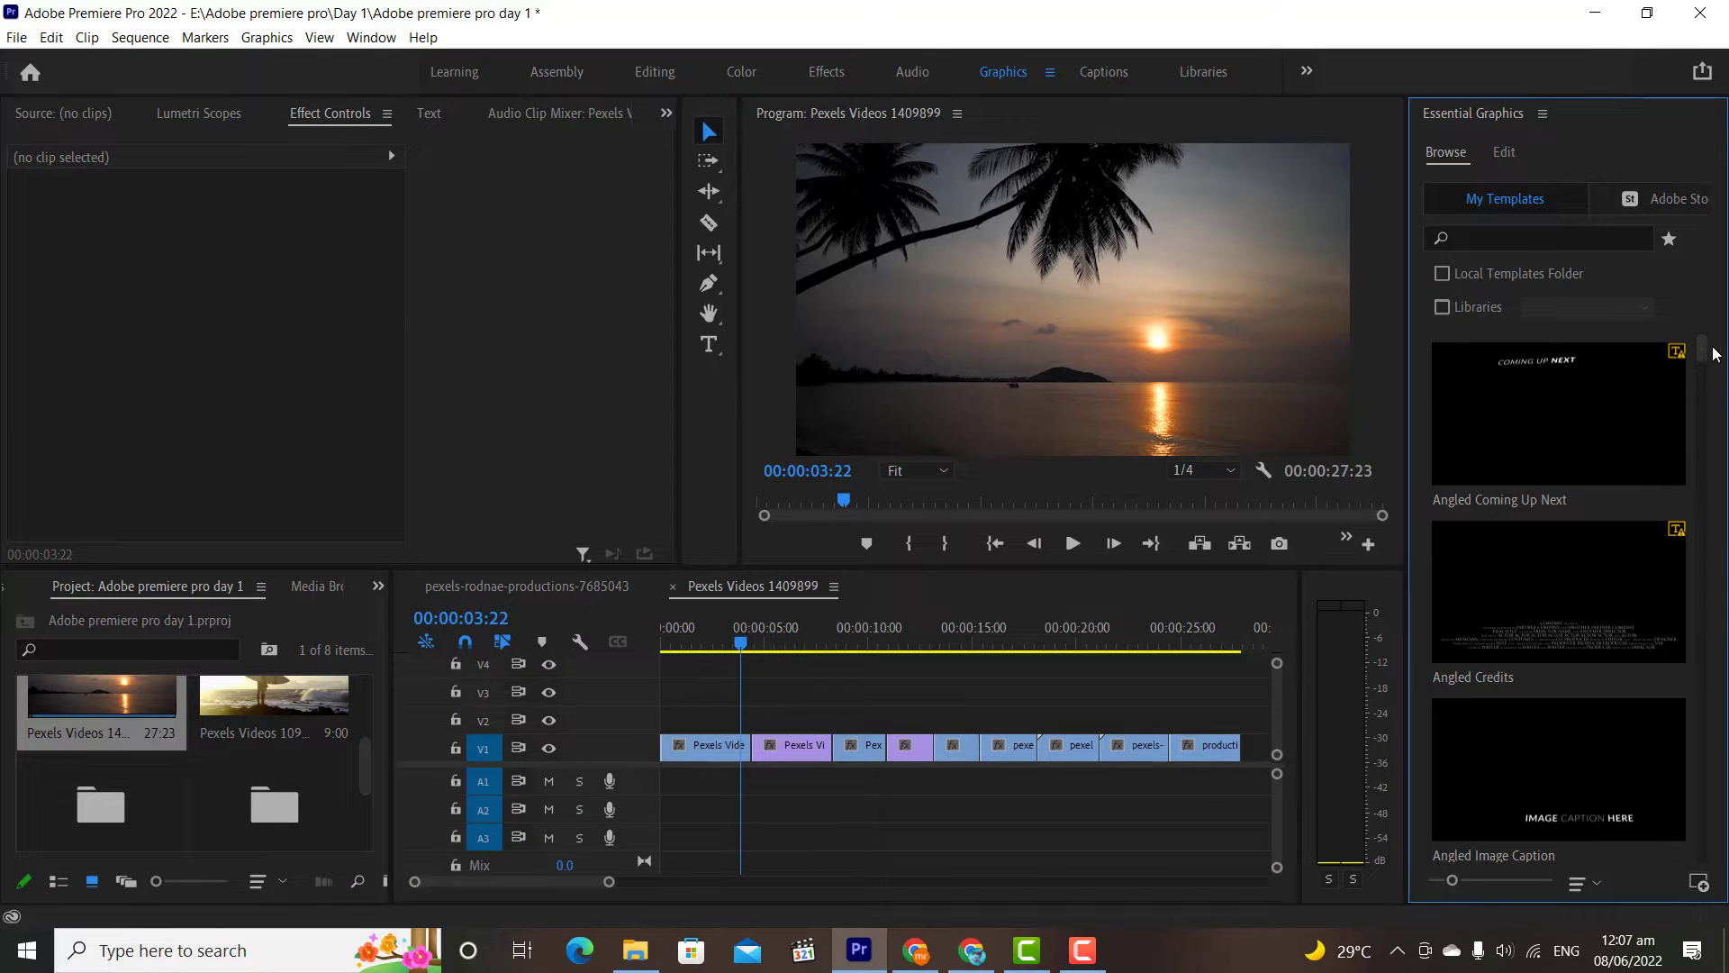
mouse_move(1708, 349)
mouse_down()
mouse_move(1703, 486)
mouse_move(1713, 340)
mouse_up()
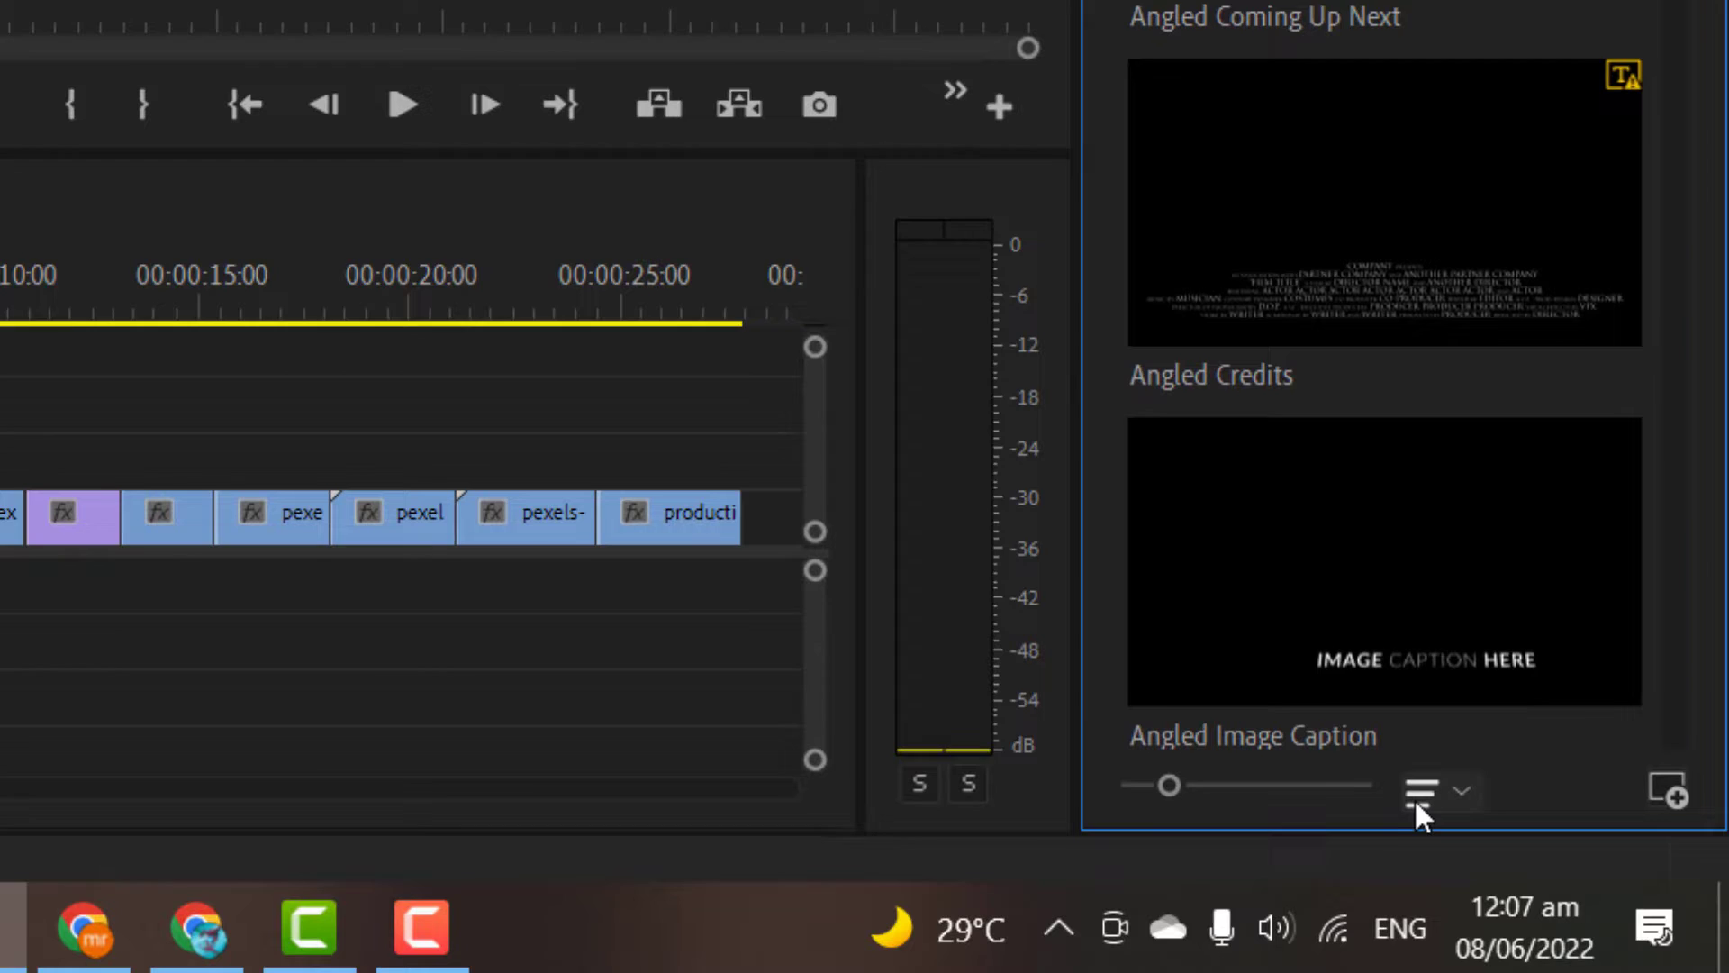
click(1408, 794)
click(1483, 687)
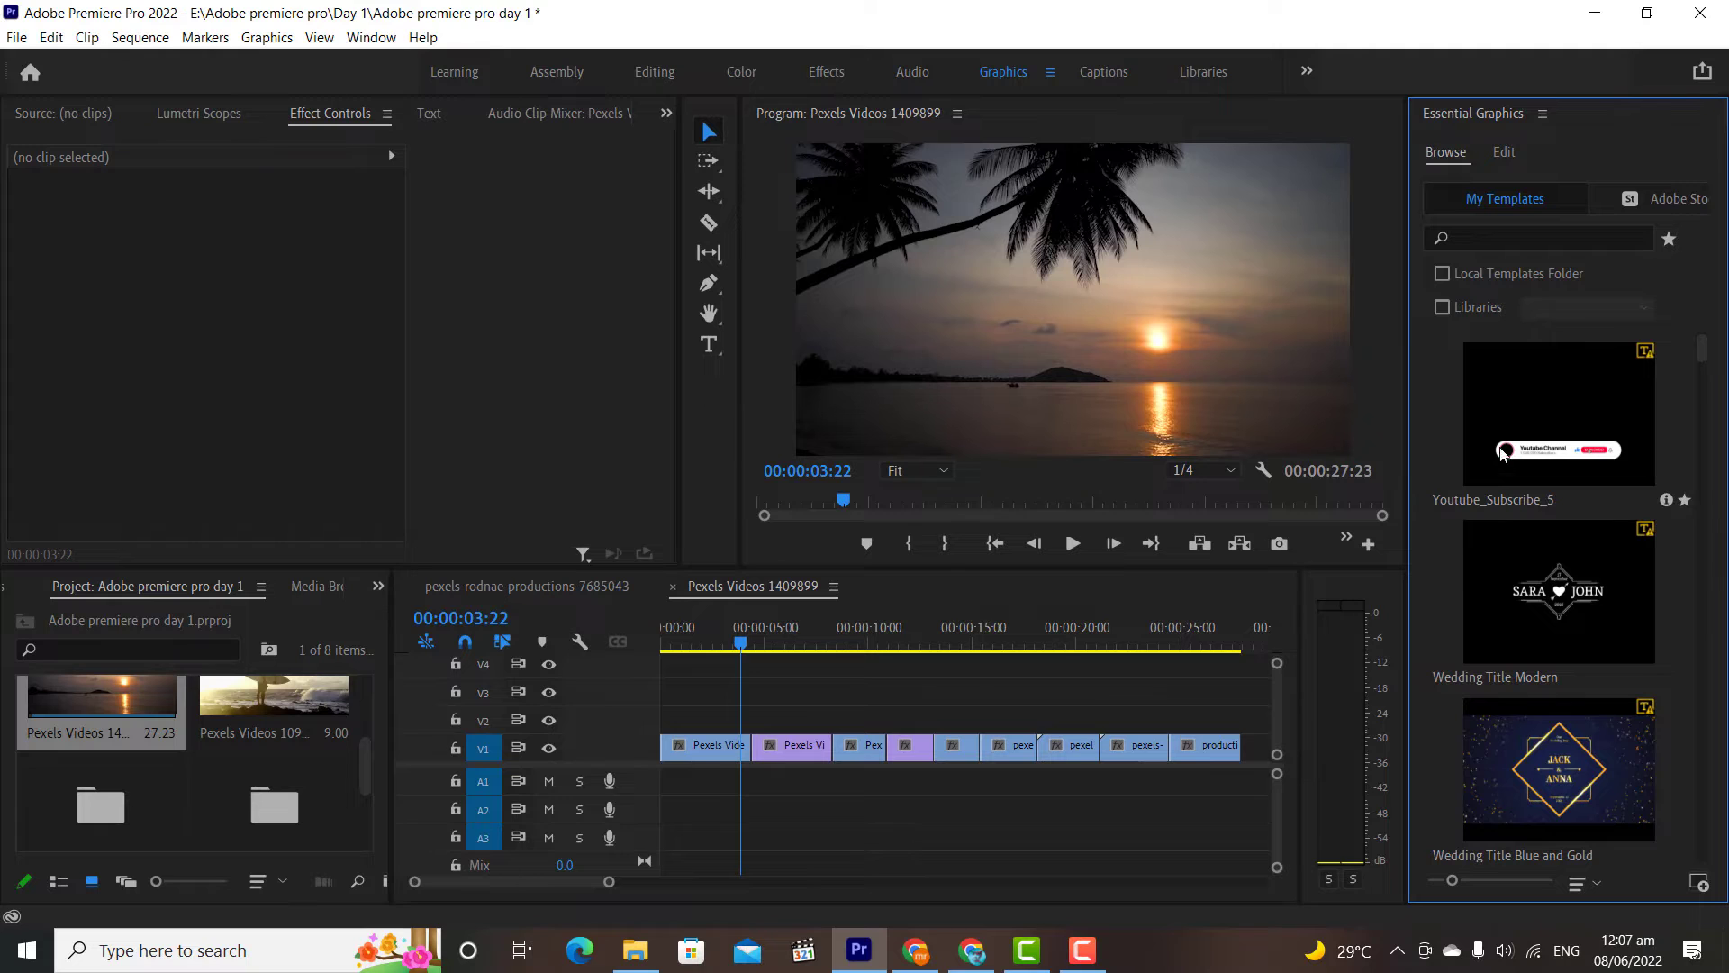
Place the Youtube_Subscribe_5 banner on V2 starting at 0:00.
click(1502, 455)
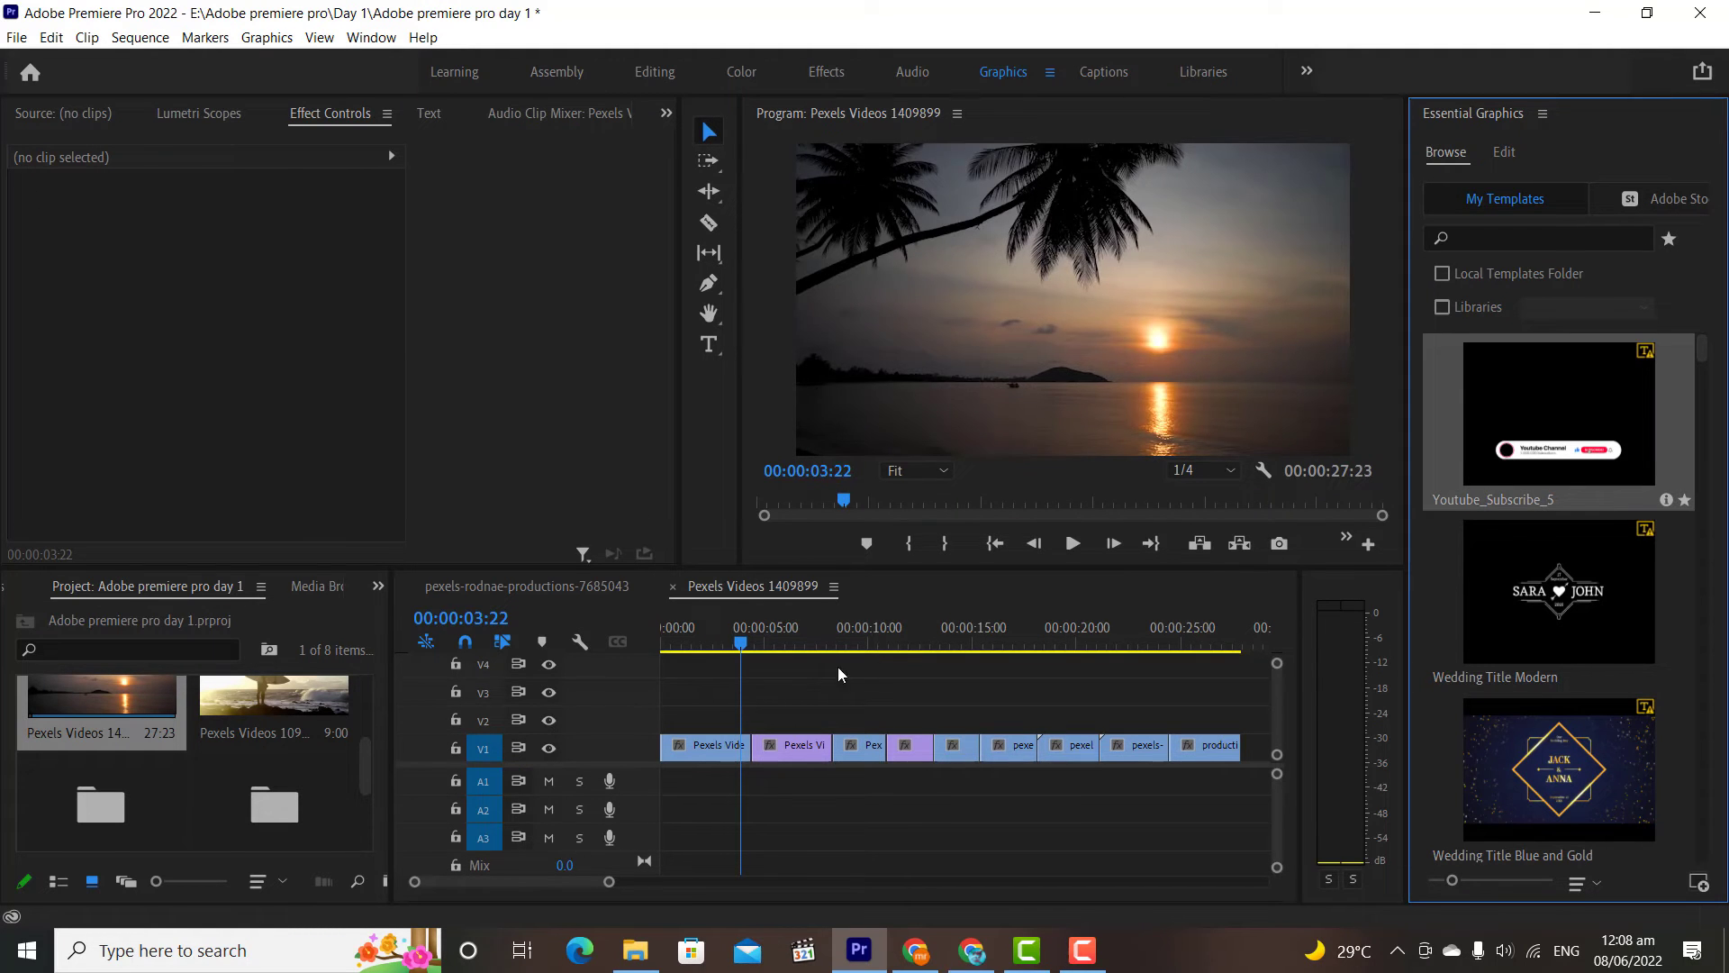
drag(839, 674, 734, 715)
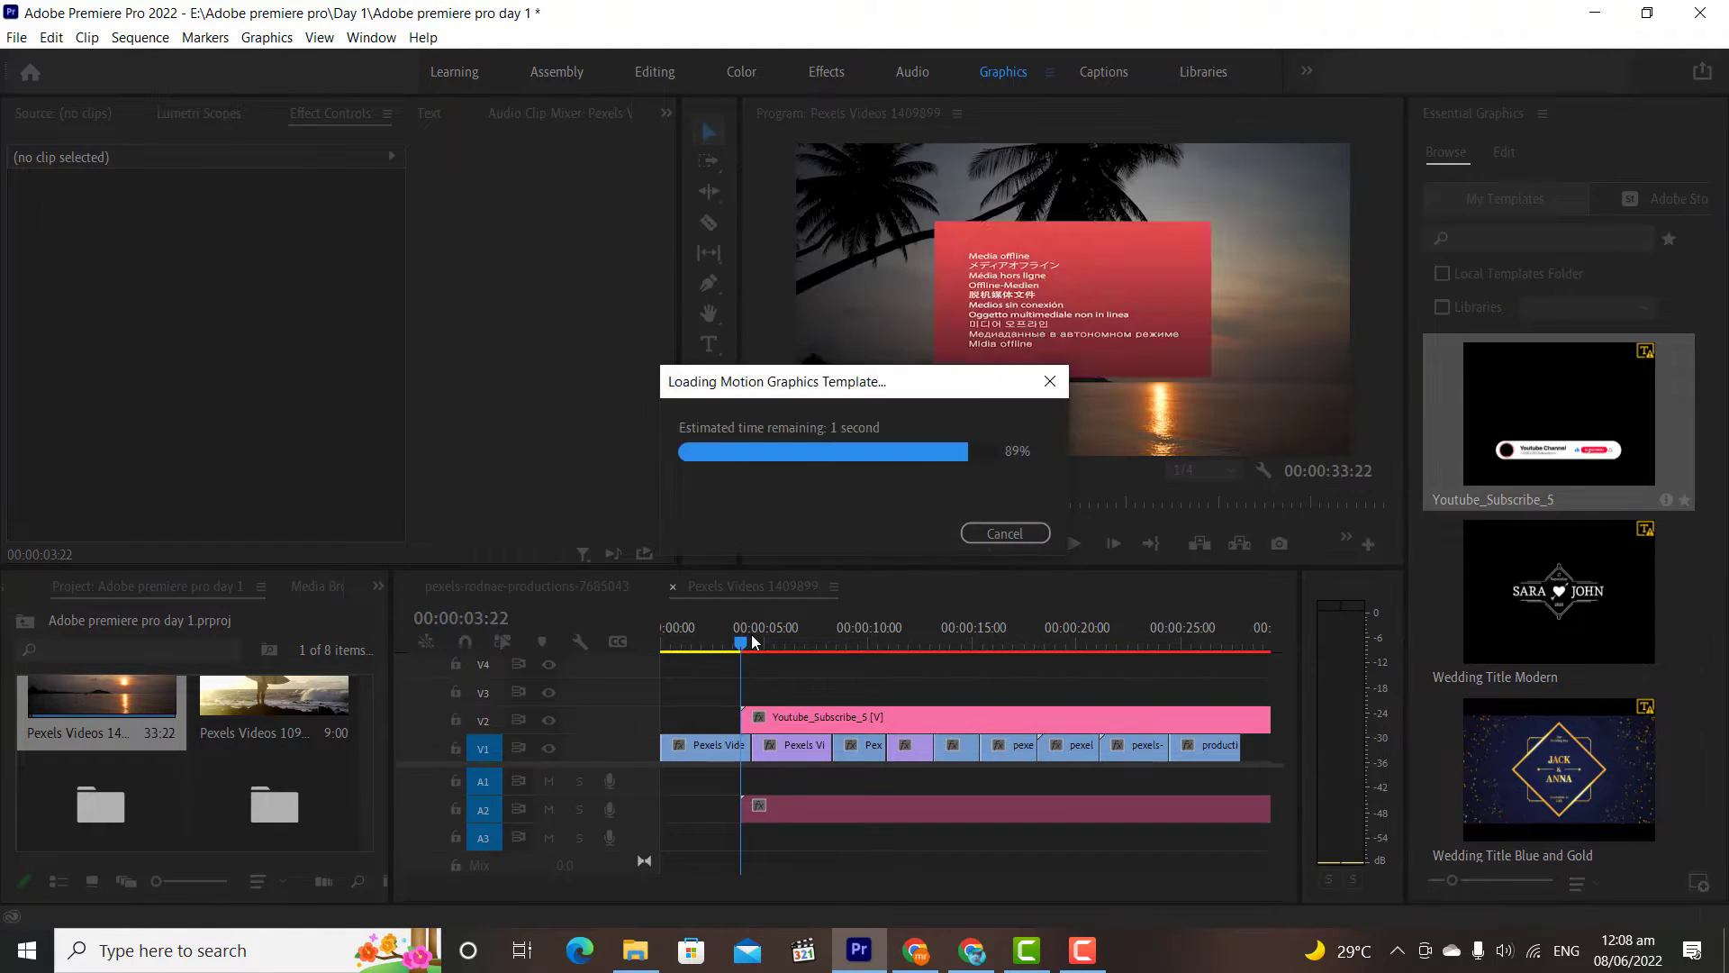
key(minus)
drag(811, 720, 711, 720)
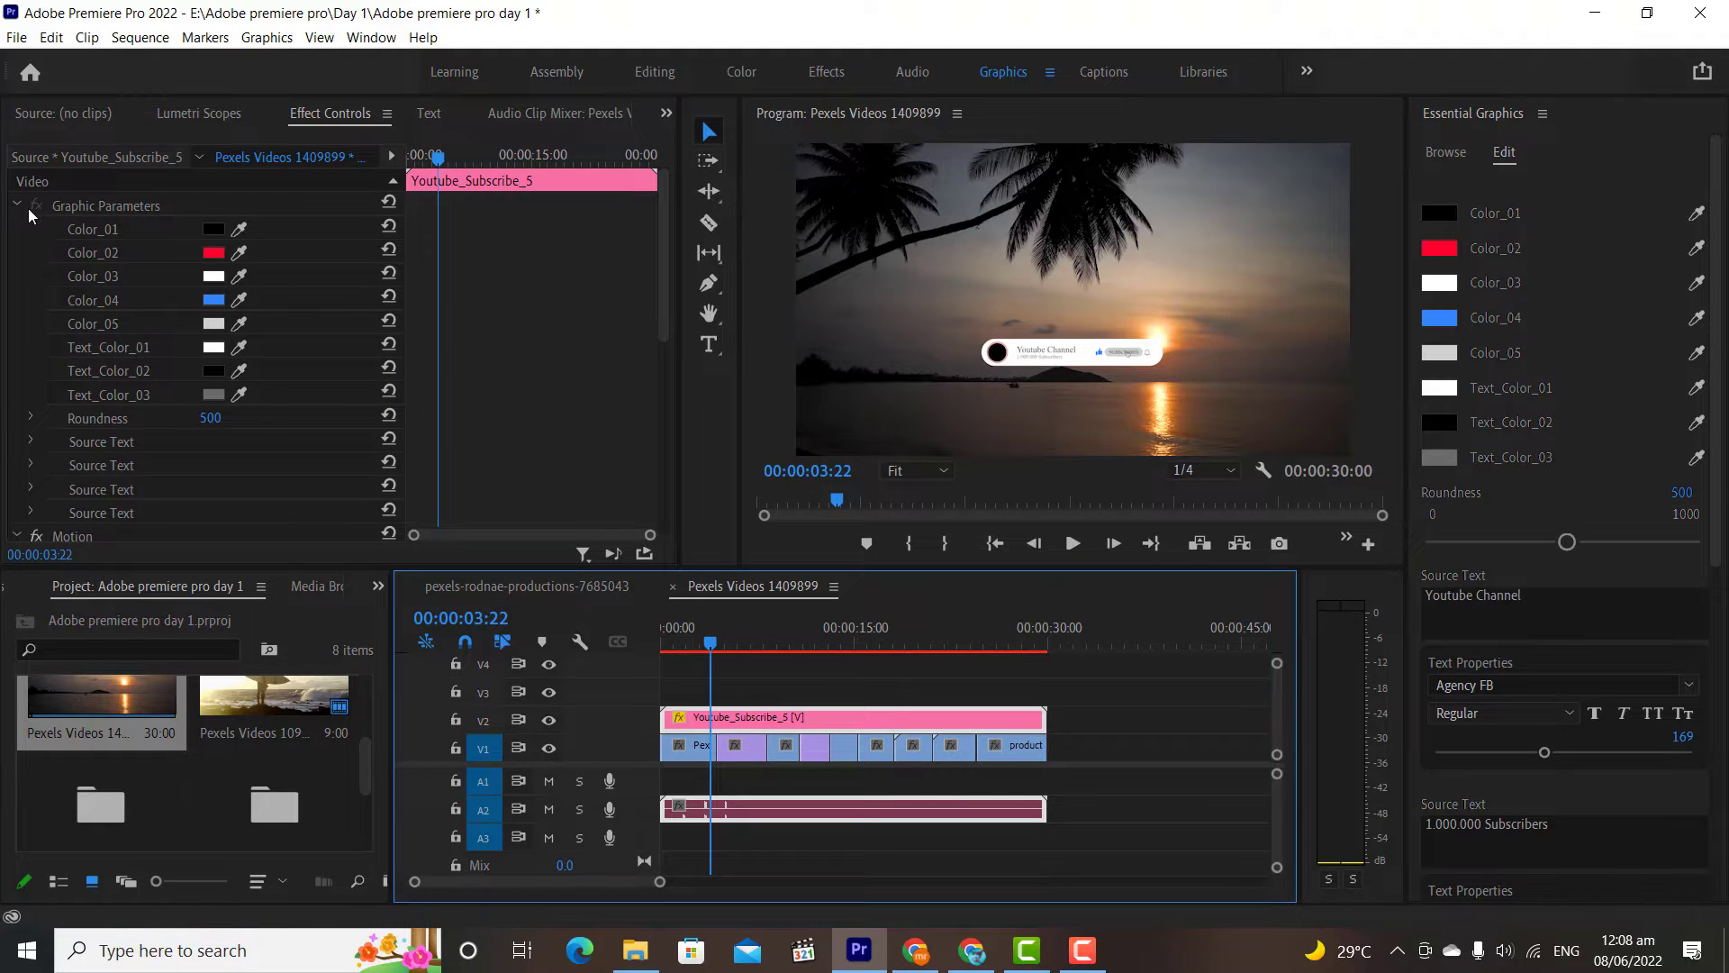
Set the banner's Position Y to 1232 and Scale to 170, then preview from the start.
click(17, 206)
drag(273, 253, 311, 253)
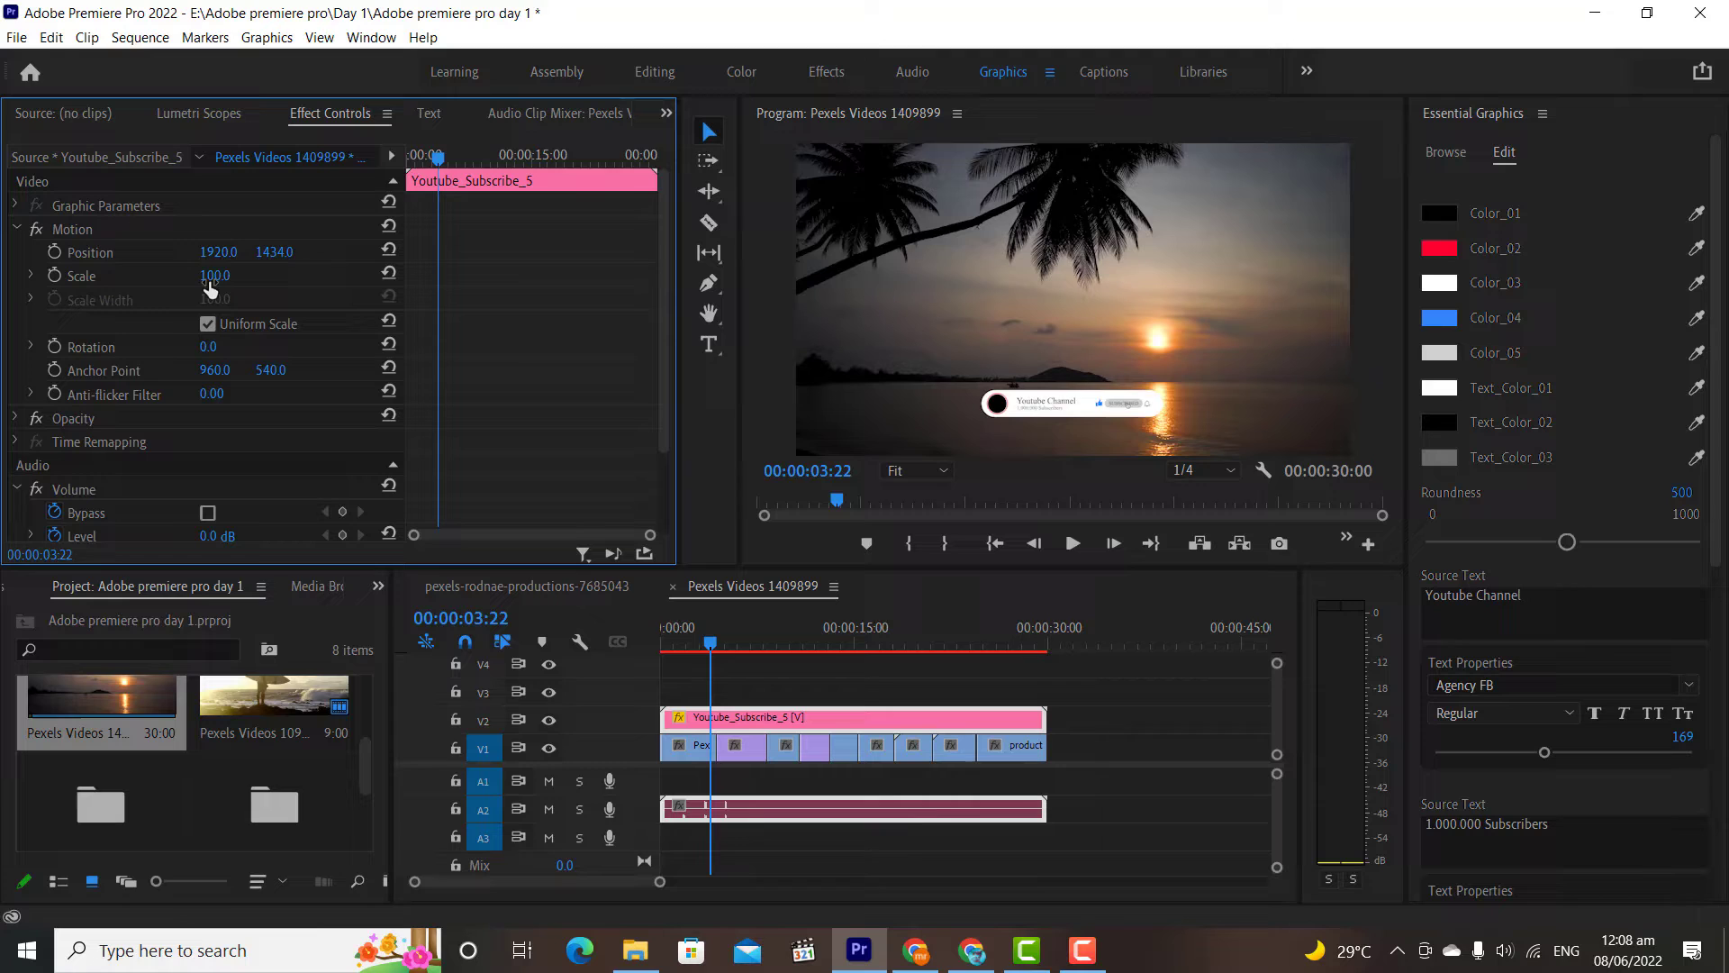
mouse_move(215, 276)
mouse_down()
mouse_move(229, 275)
mouse_move(213, 291)
mouse_move(243, 288)
mouse_move(243, 261)
mouse_up()
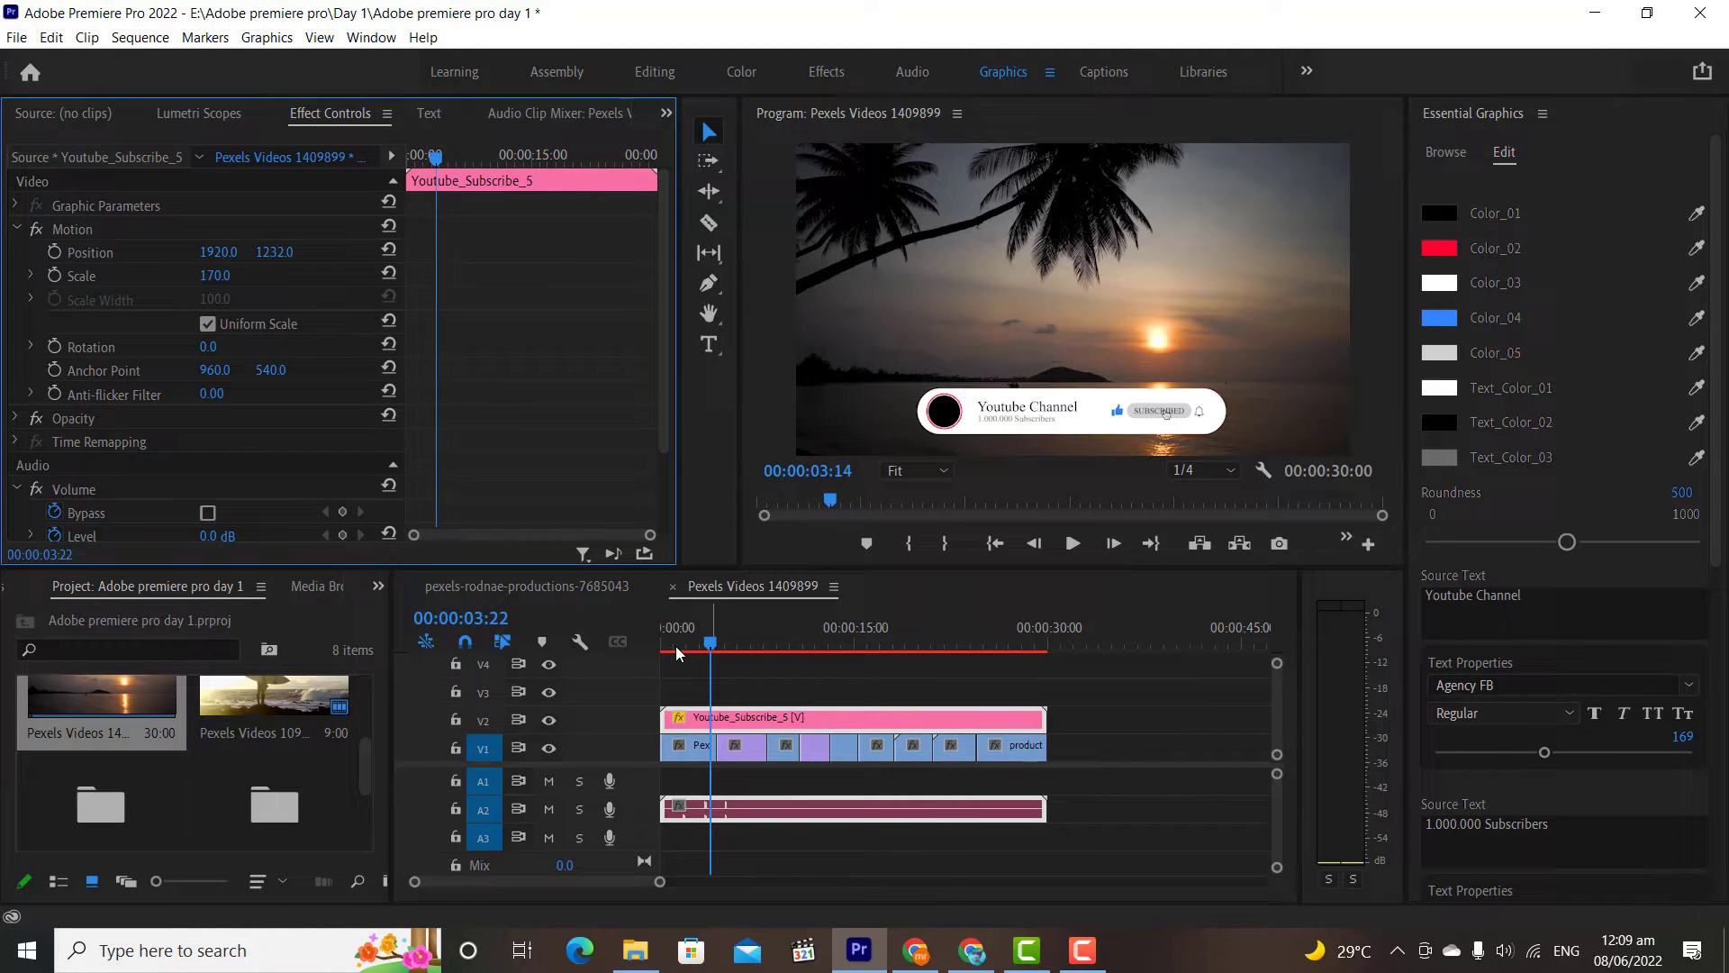
key(Home)
click(1073, 543)
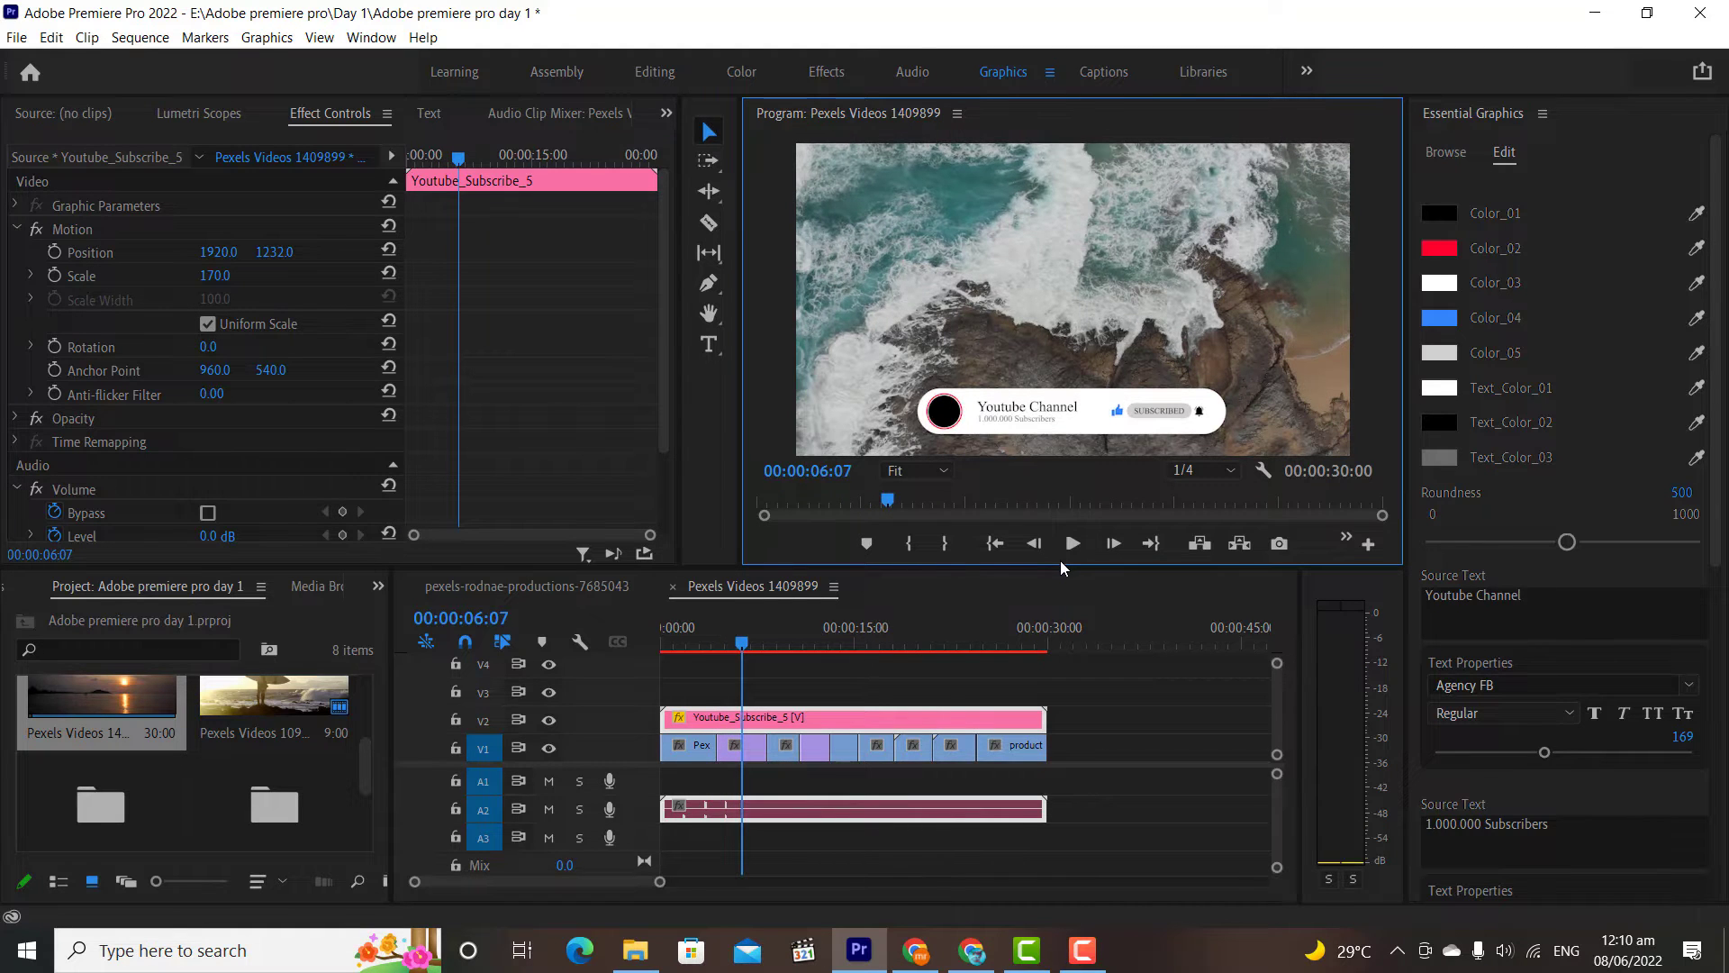
Change the banner text to 'Road 247 Success' and the subscriber count to 10000.
triple_click(1570, 605)
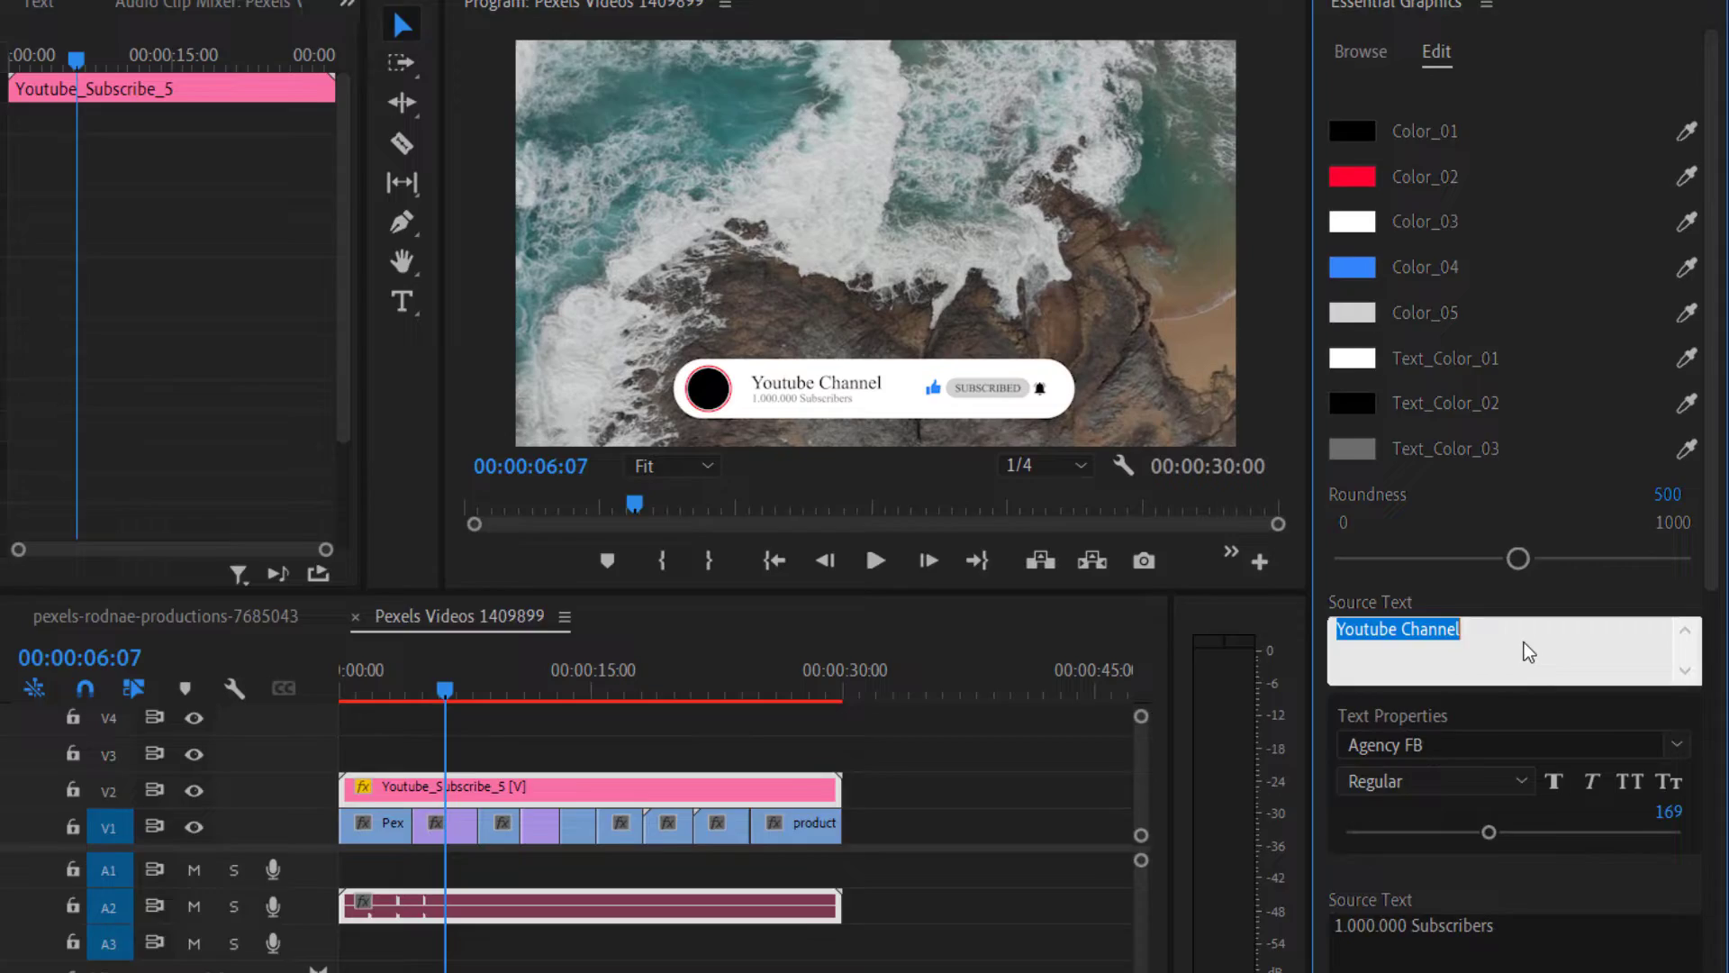
text(Road 247 Succe)
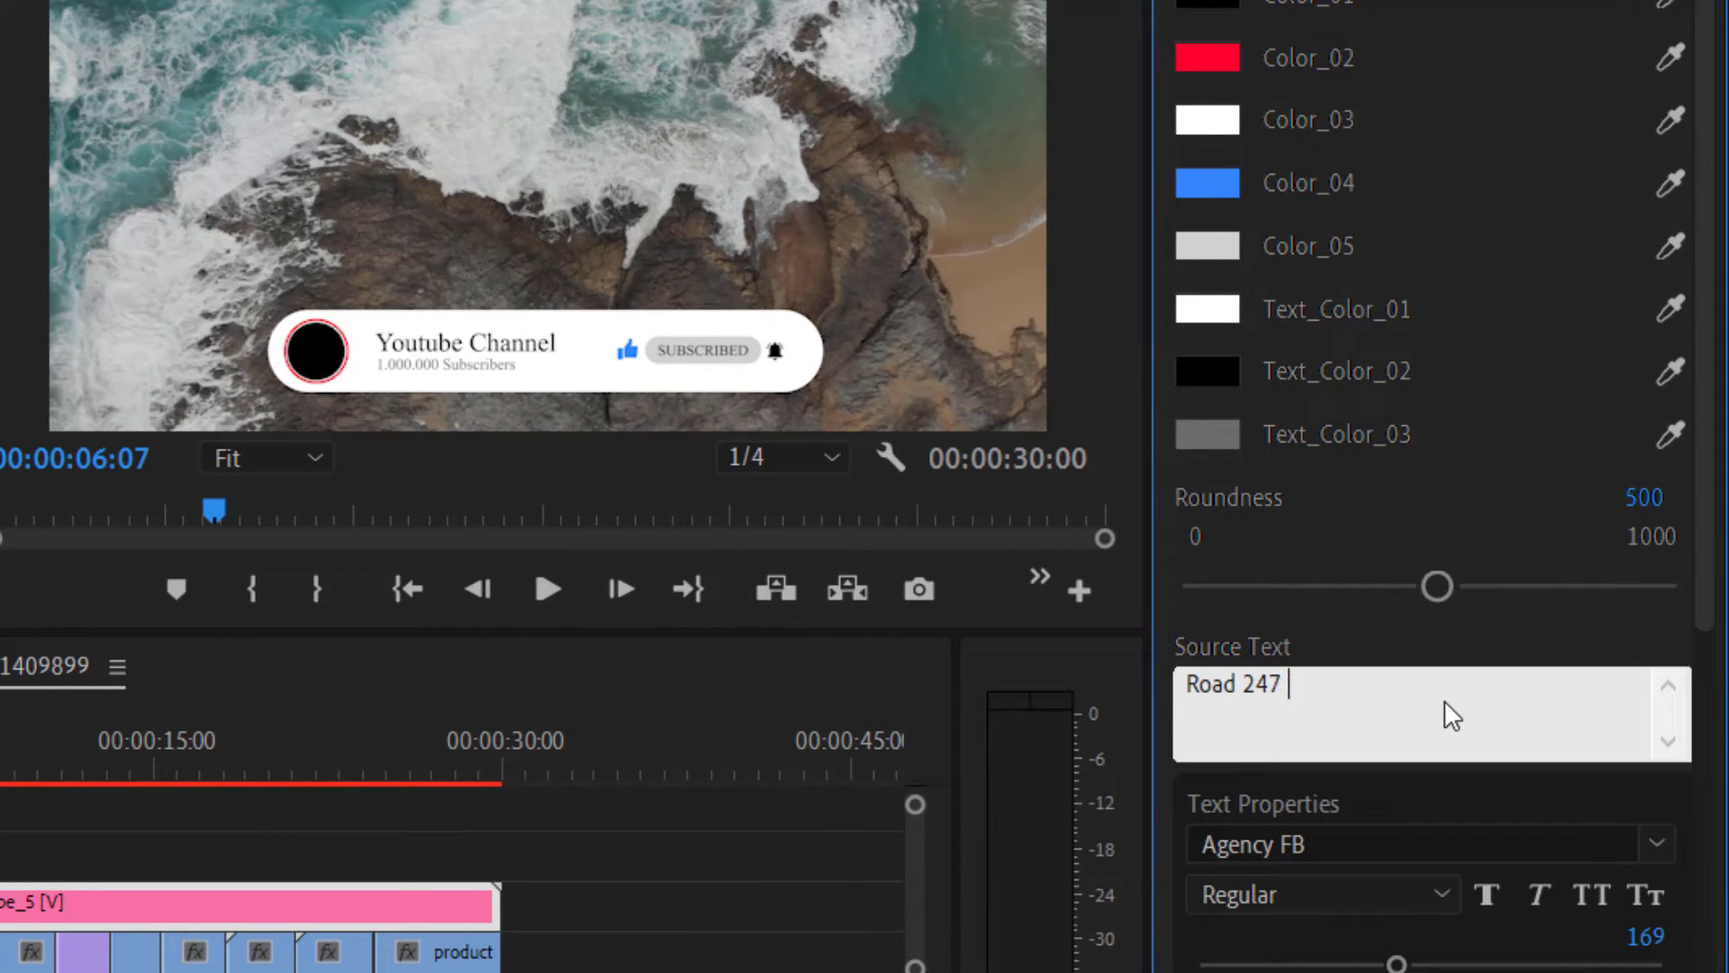
text(ss)
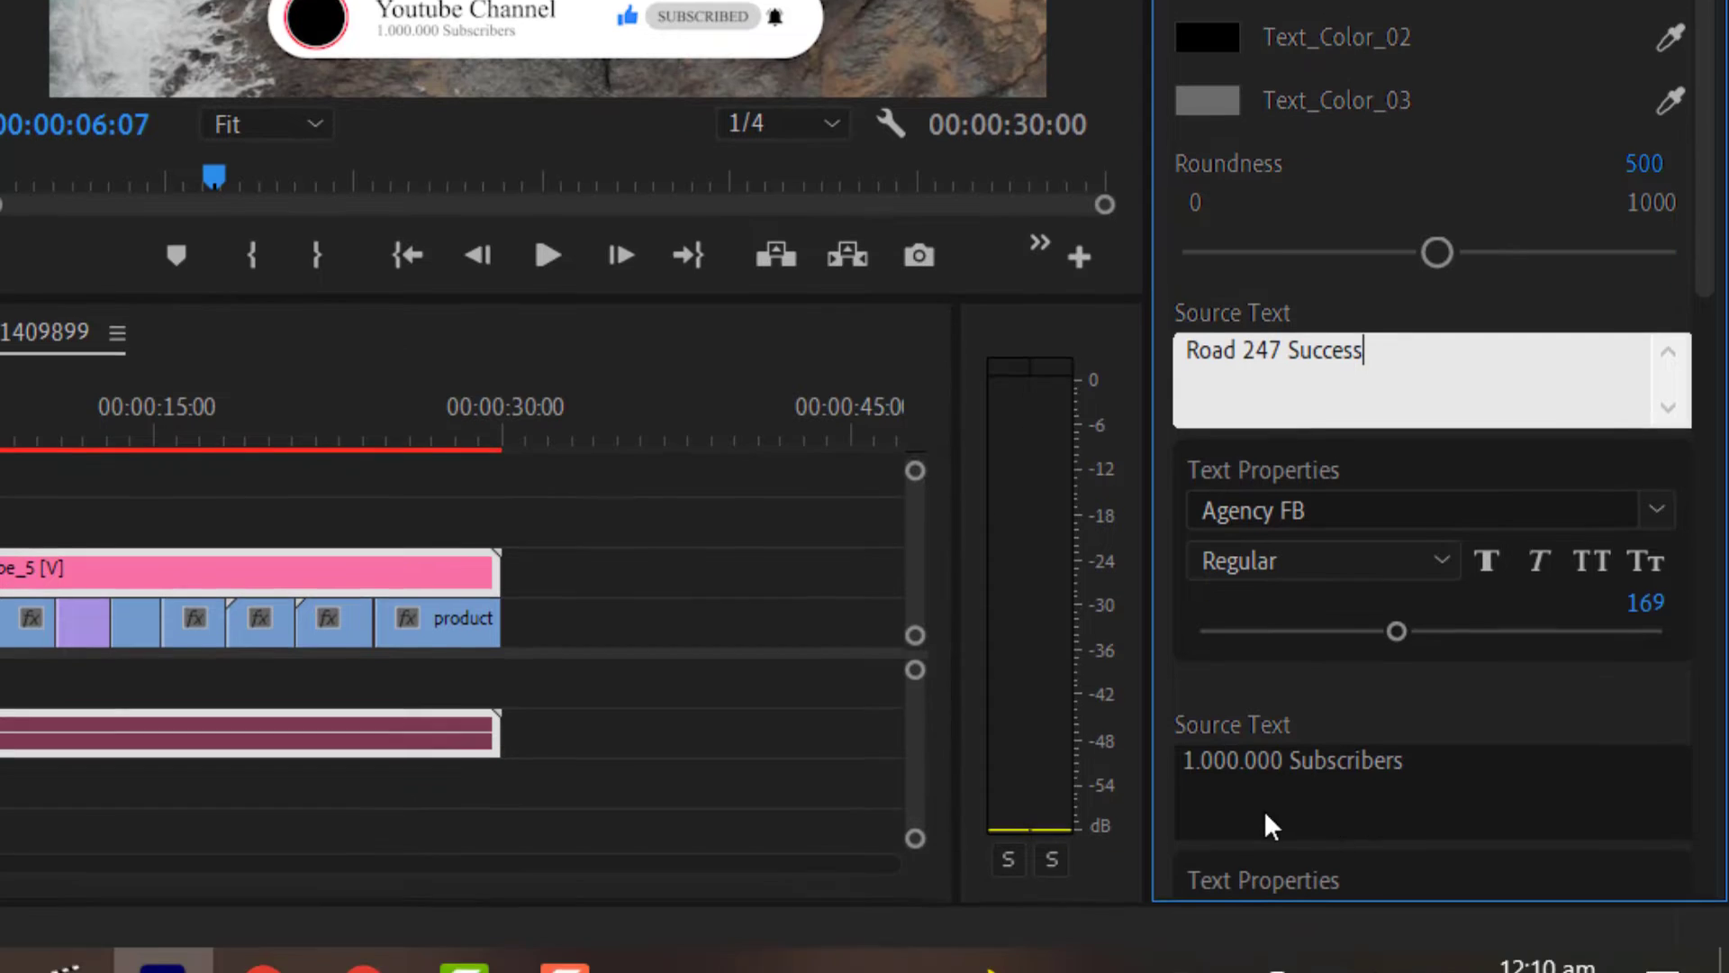
double_click(1220, 757)
text(10000 Subscribers)
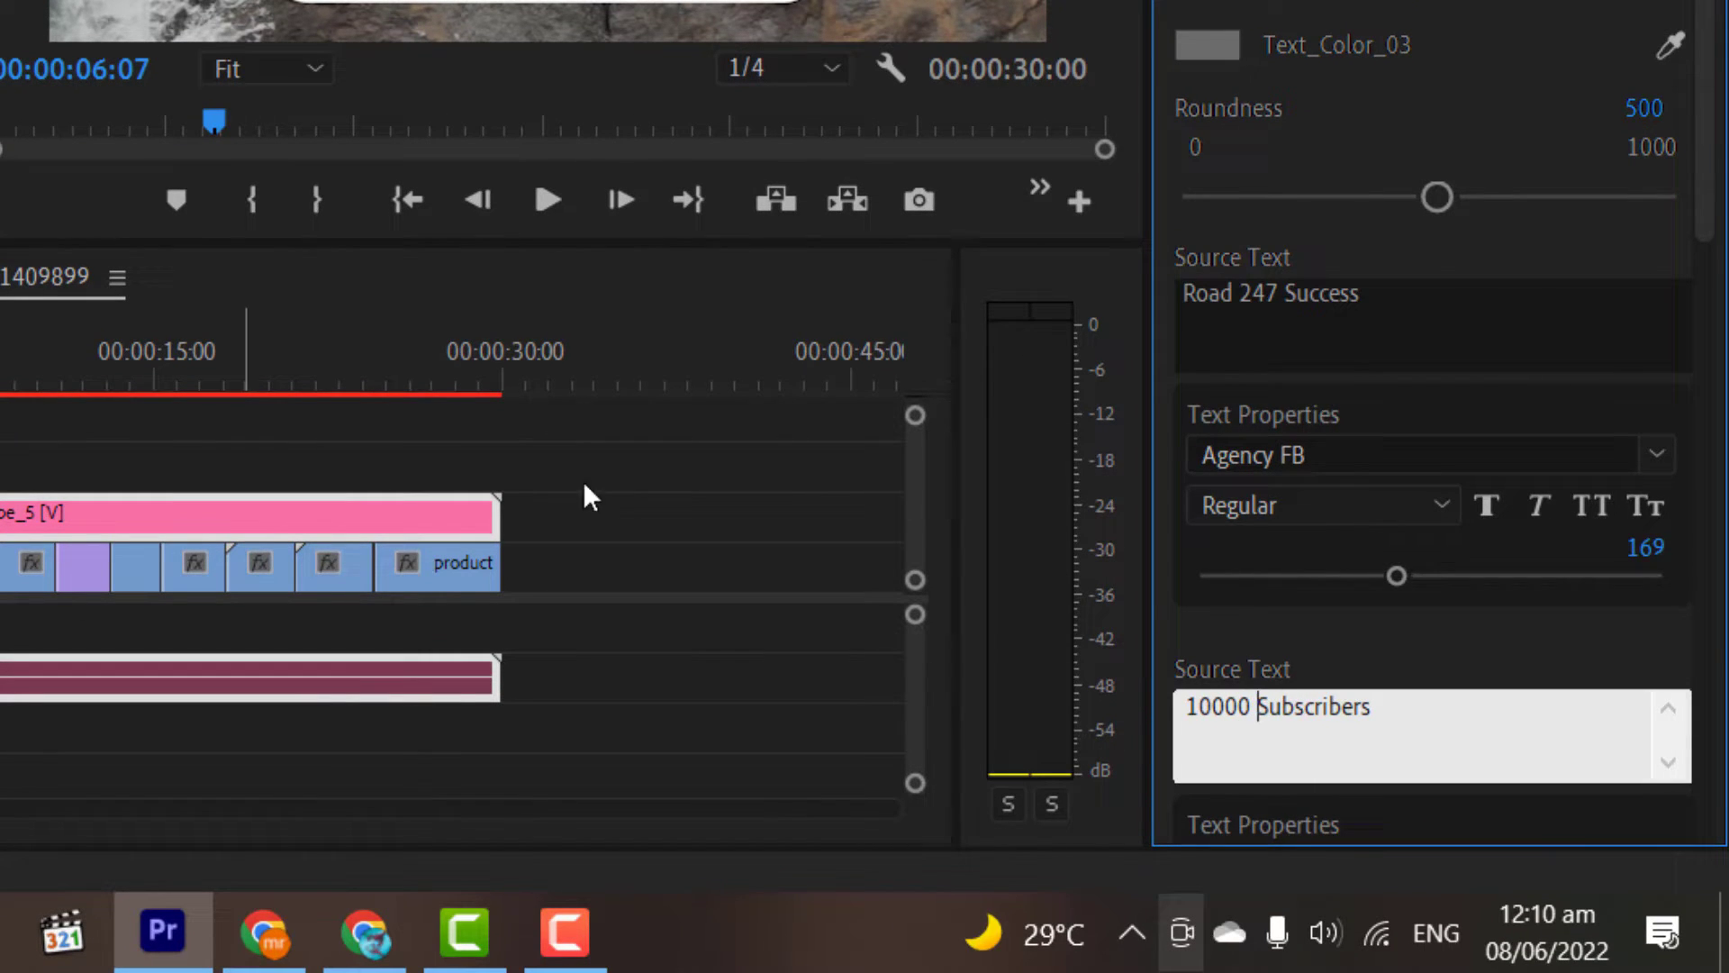
Set the banner's Roundness to 850, then delete the banner clip from the sequence.
drag(1706, 213, 1713, 680)
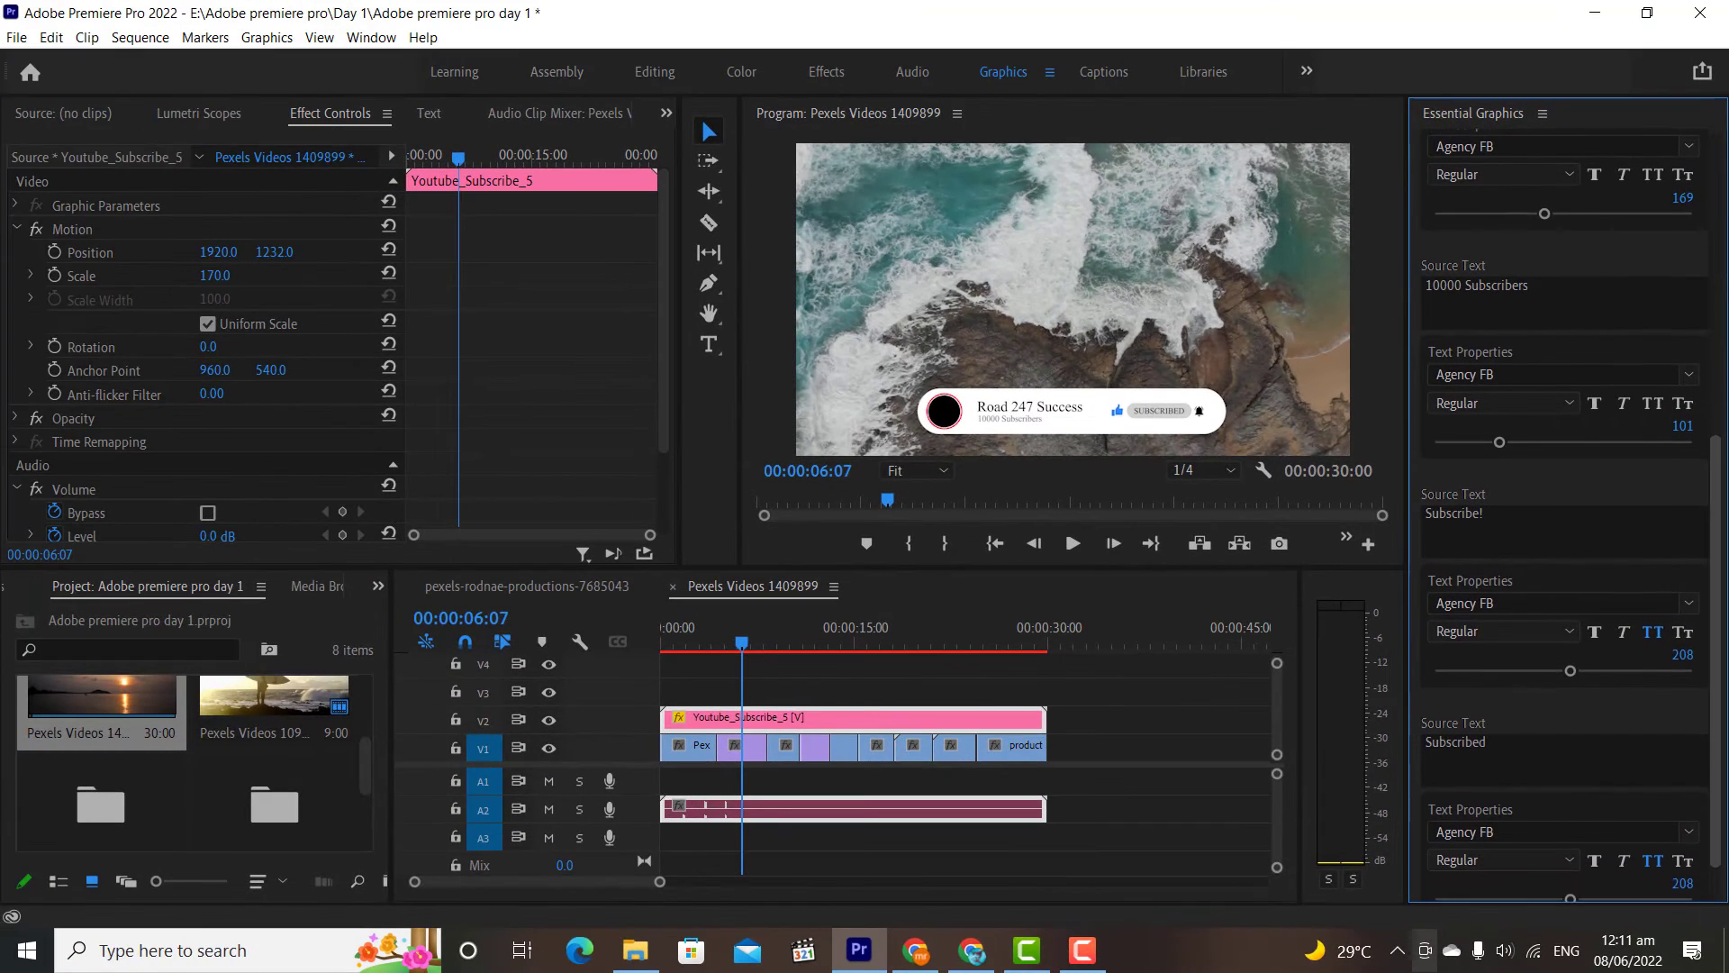
drag(1724, 846, 1722, 532)
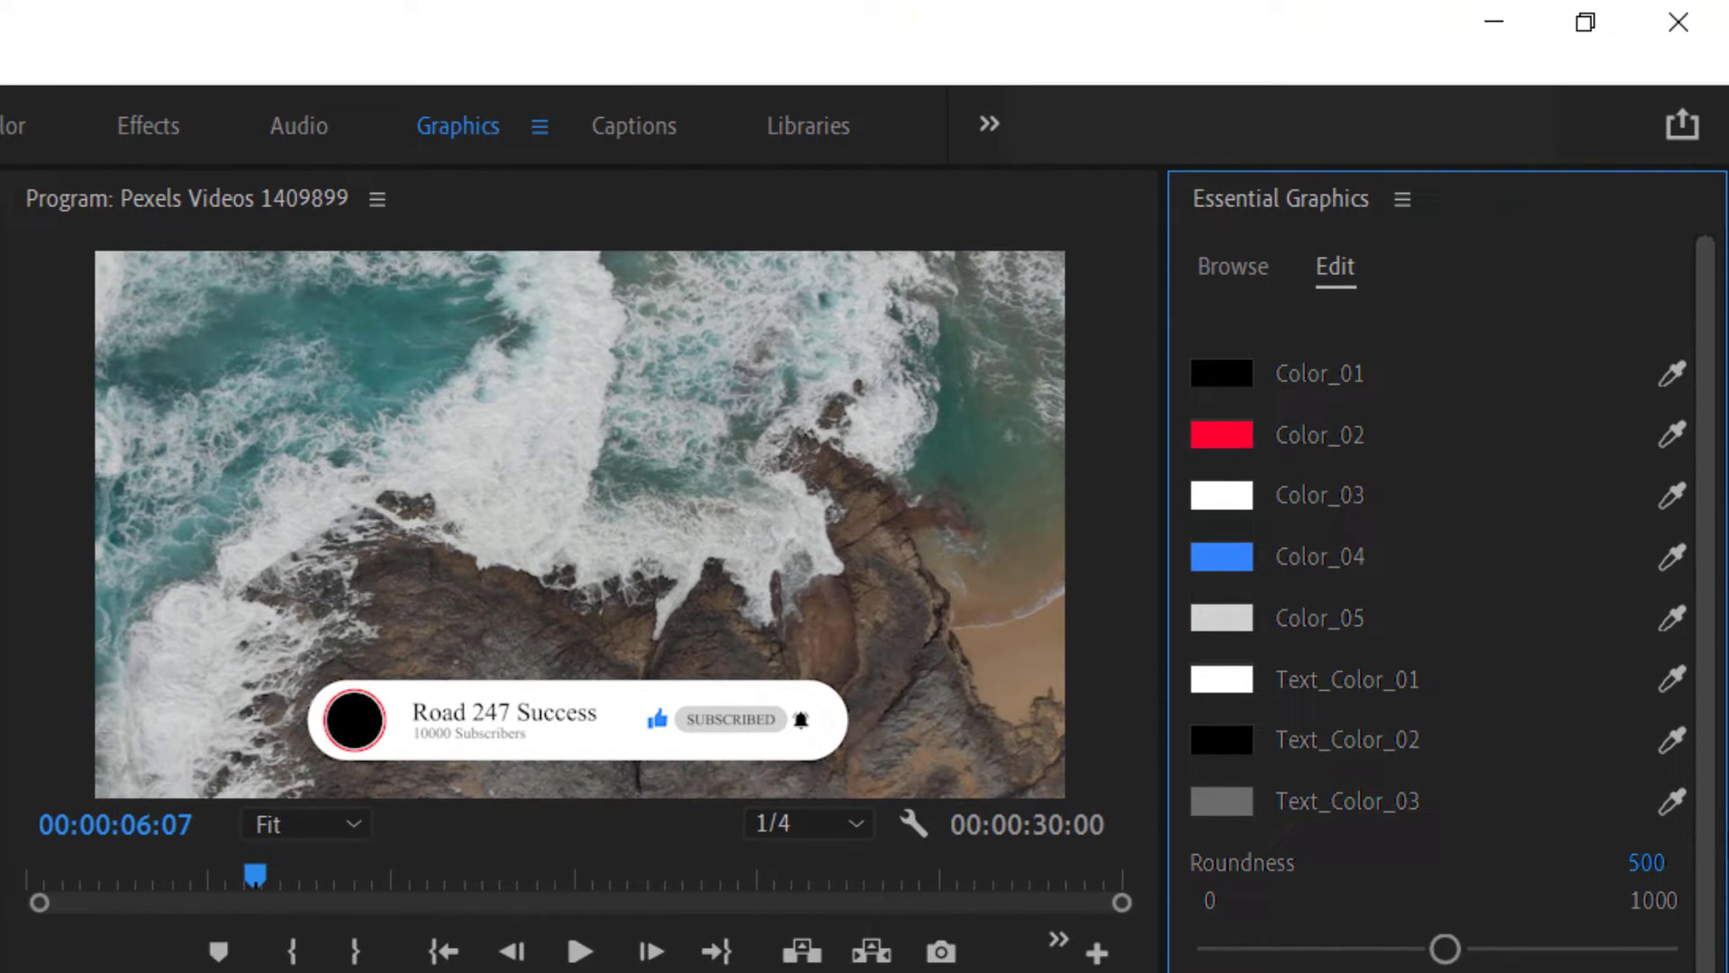
drag(1444, 948, 1592, 948)
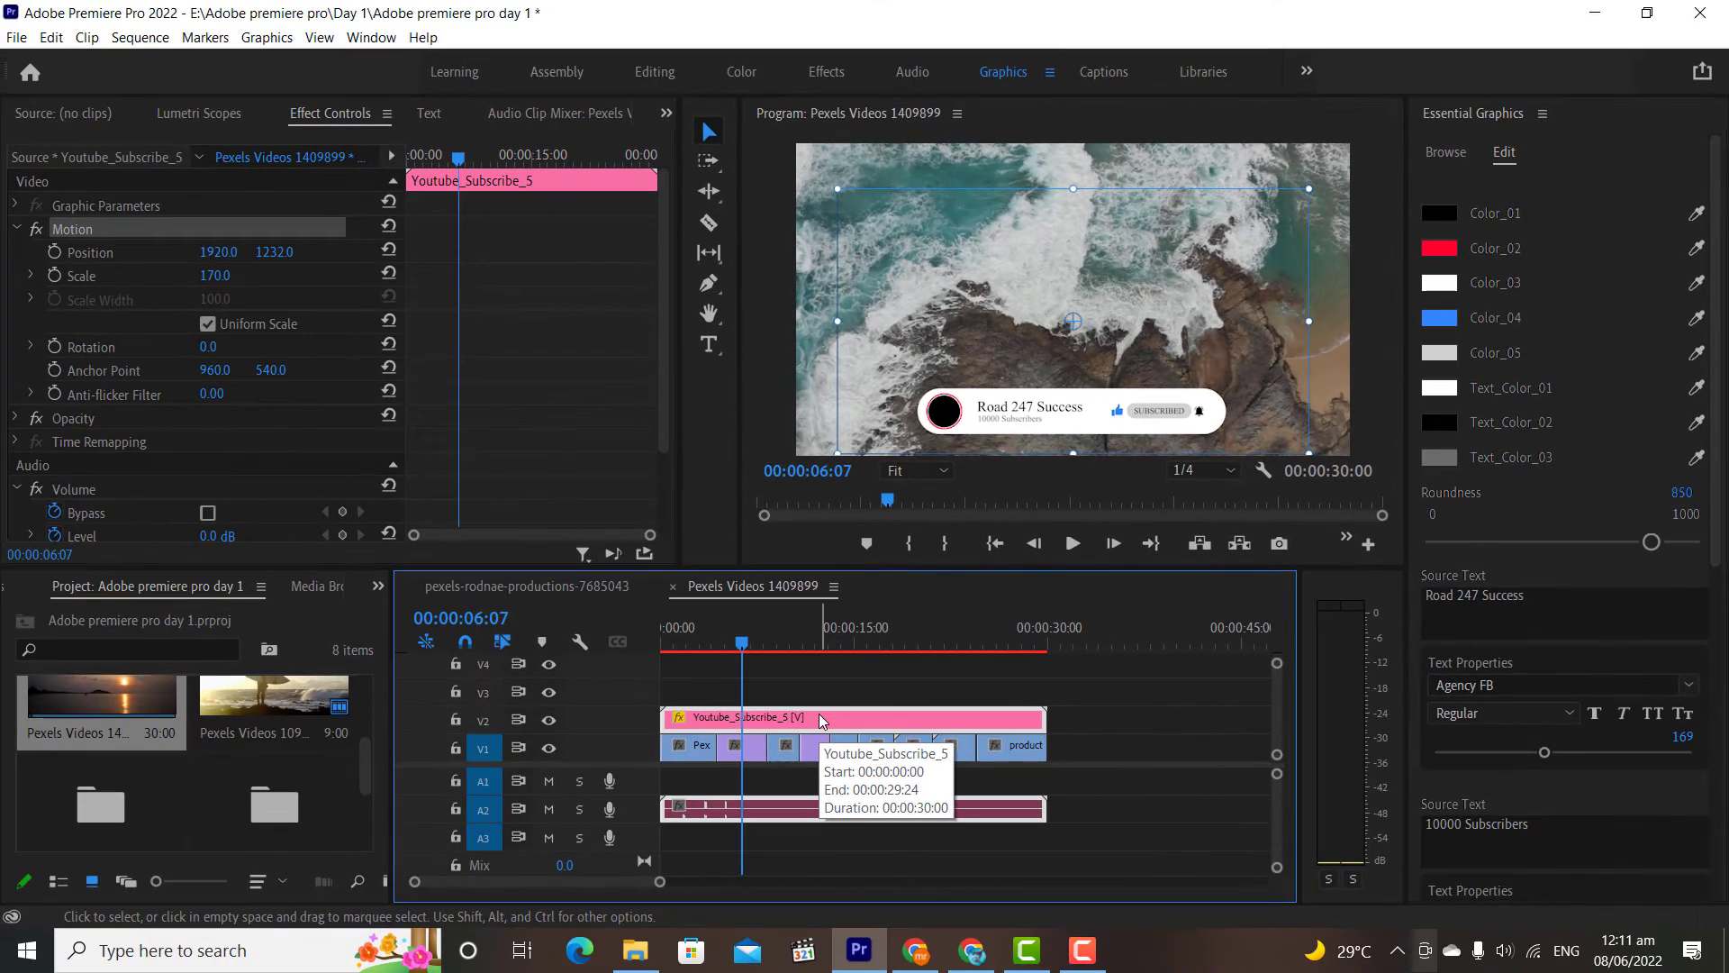
key(Delete)
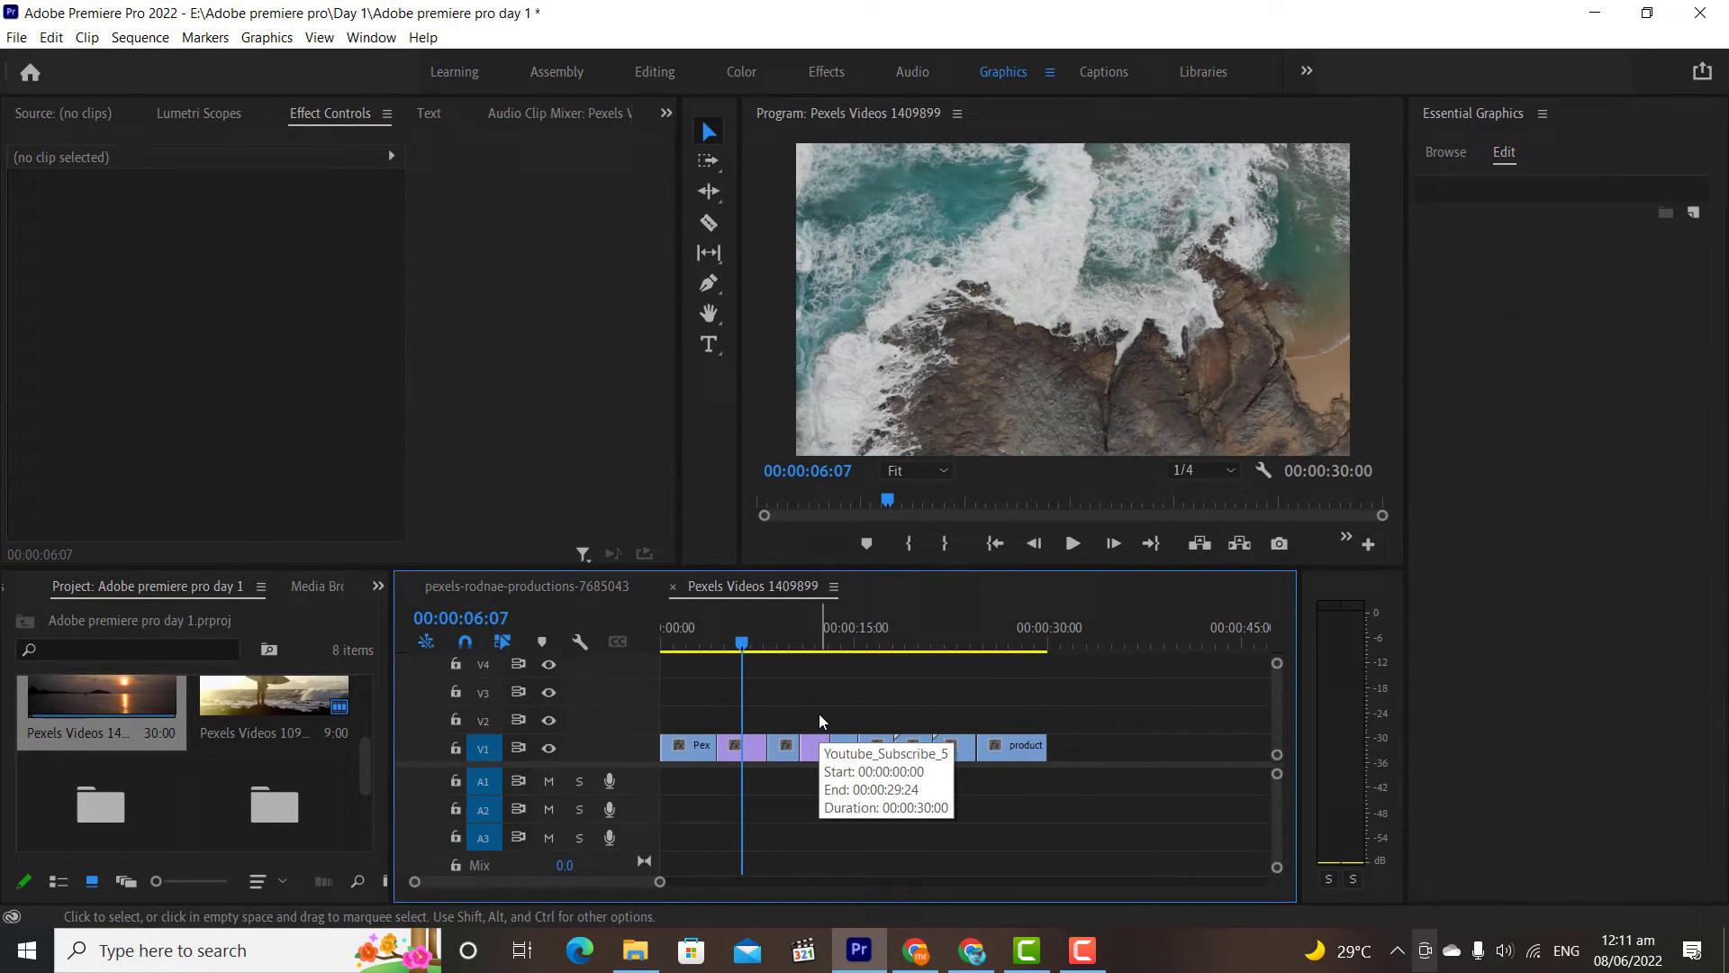
Download the Frame Split Transition template from Mixkit's Premiere Pro transitions.
click(962, 953)
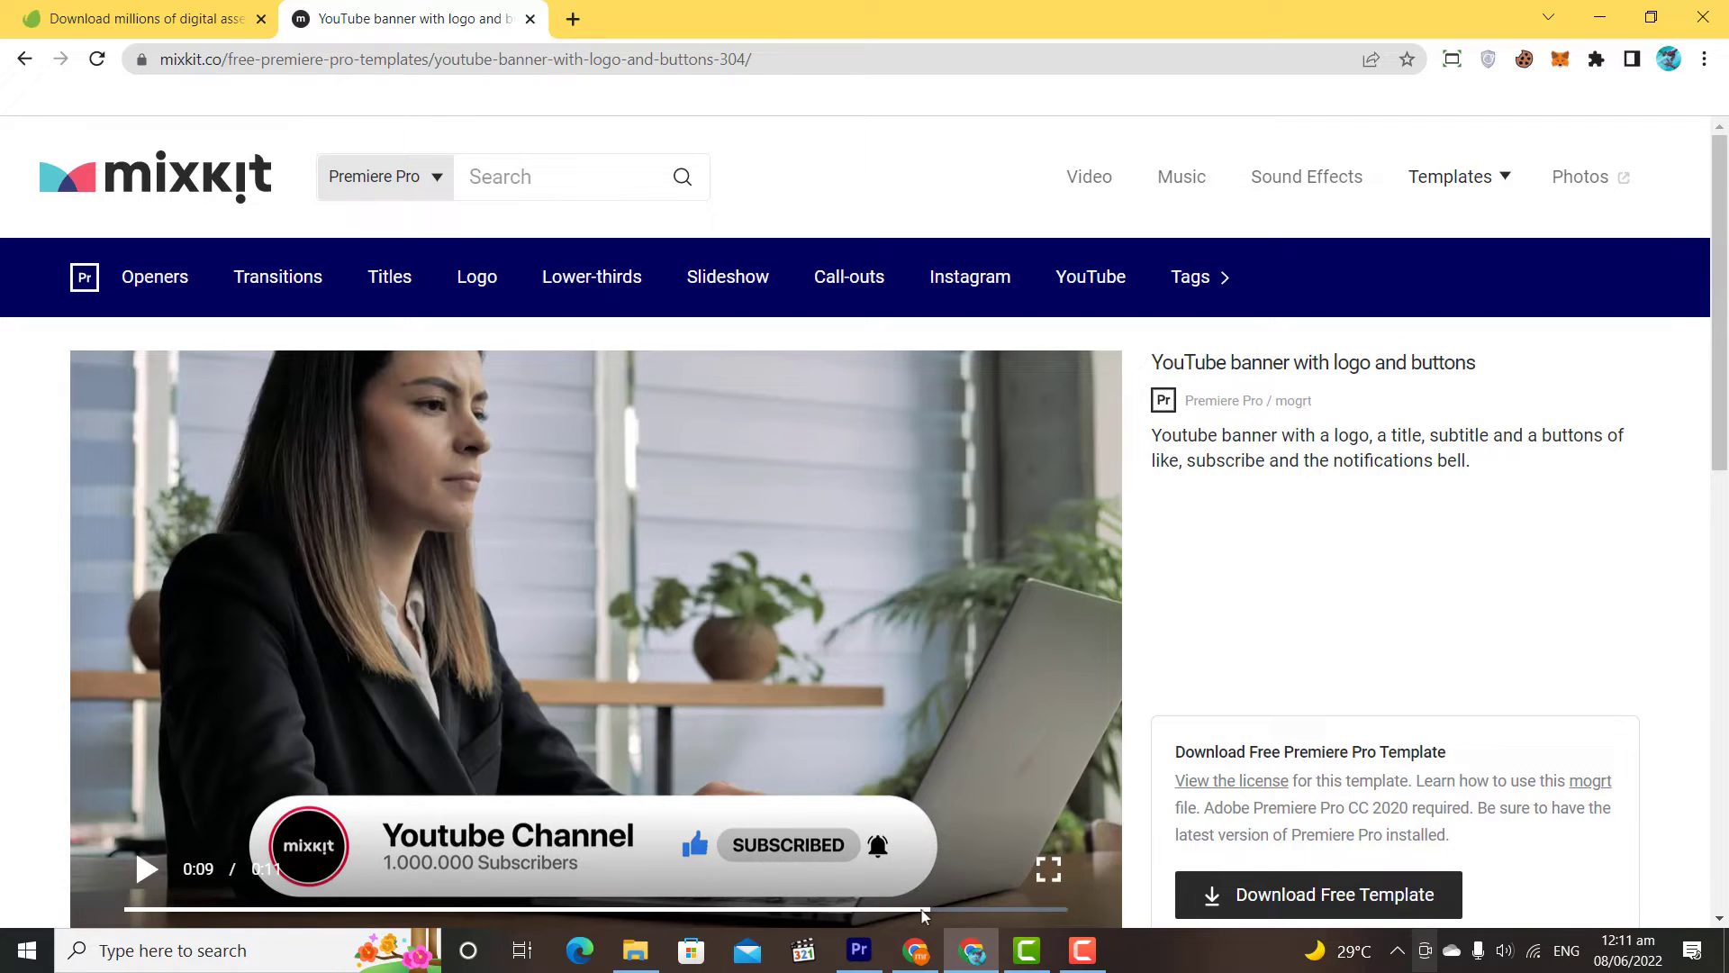
click(301, 277)
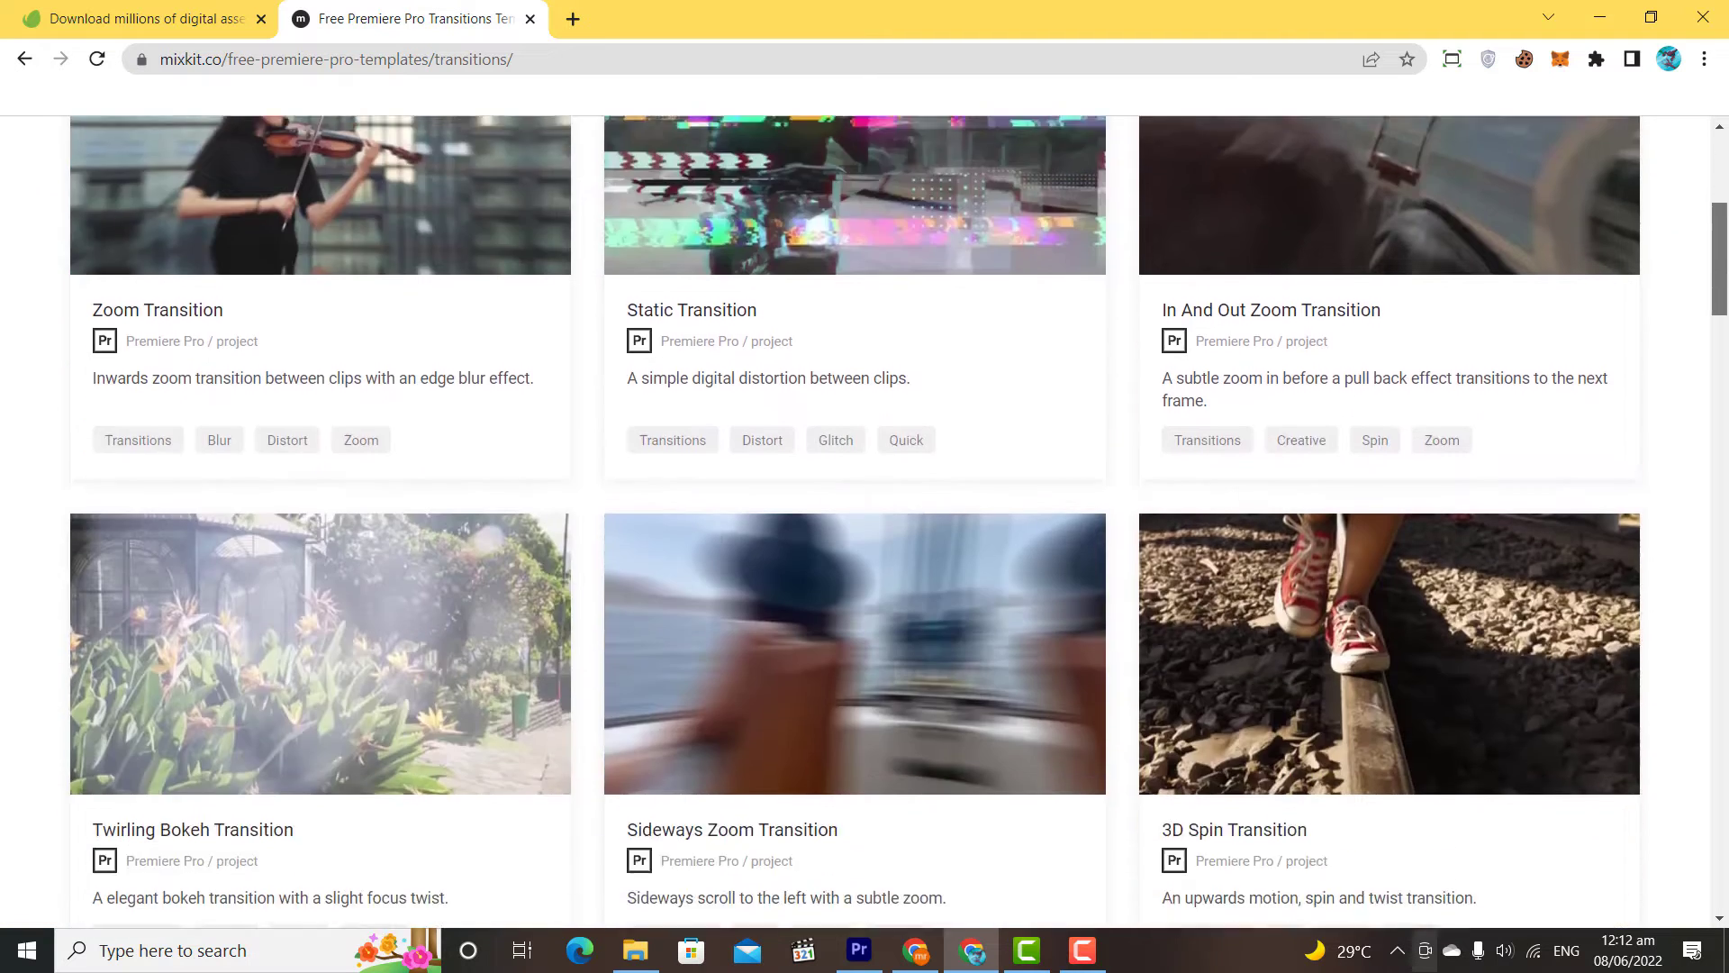
drag(1722, 187, 1725, 506)
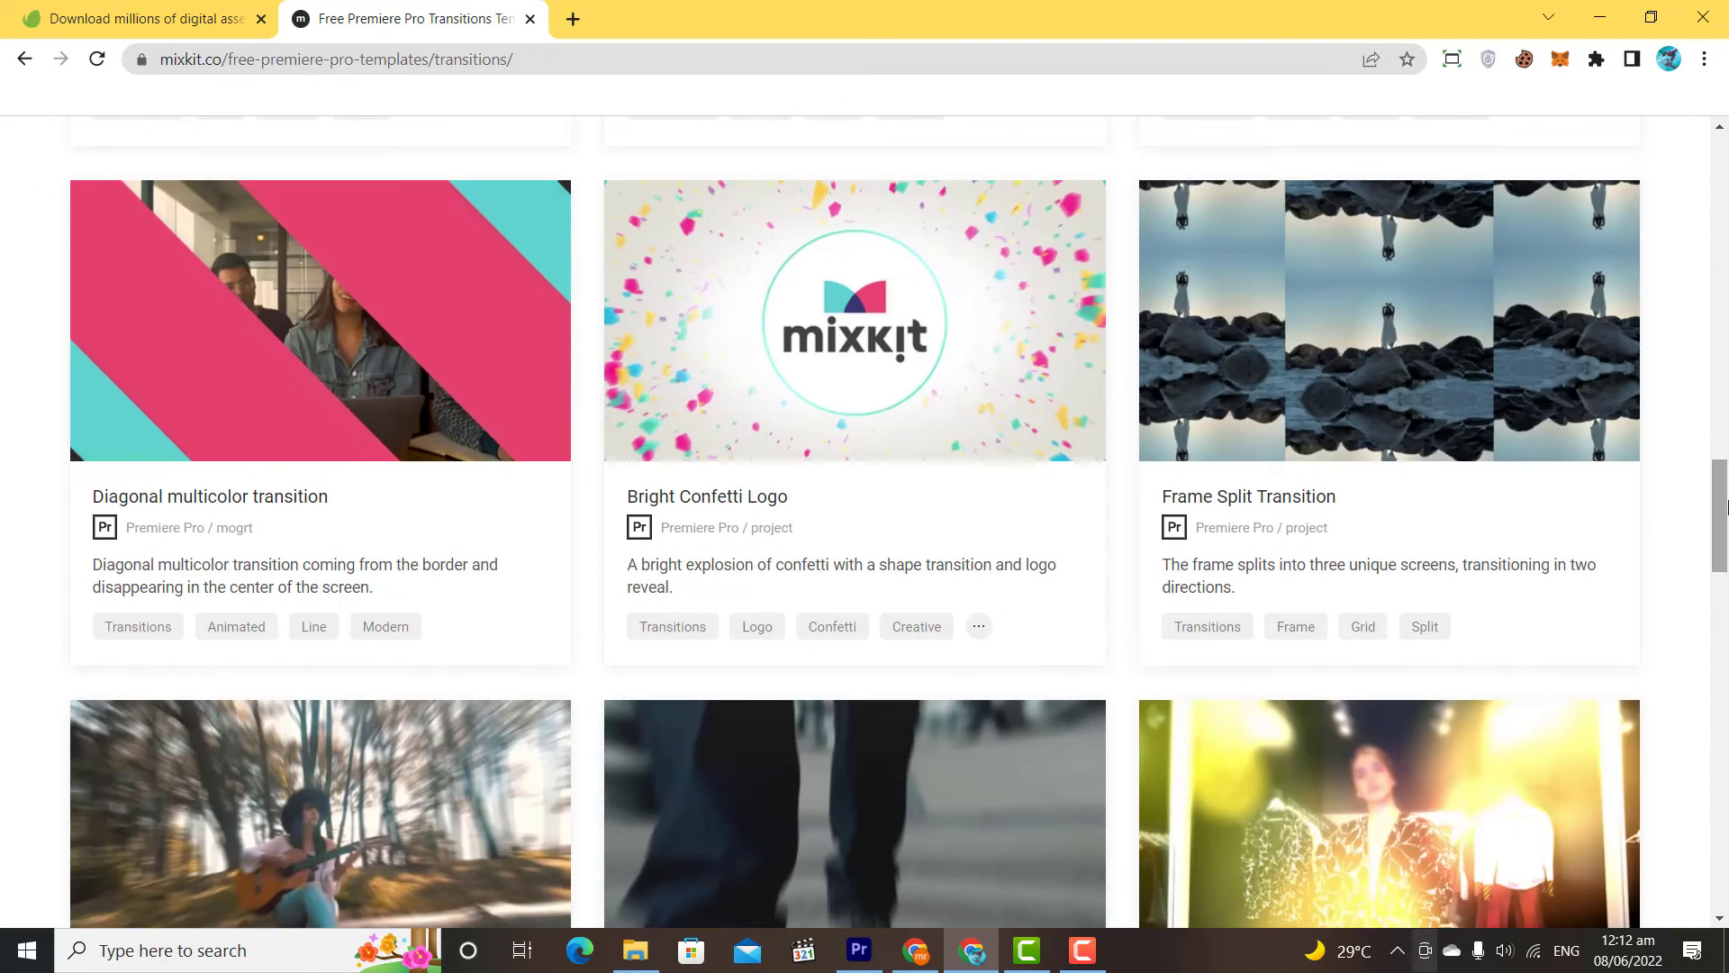
click(1435, 389)
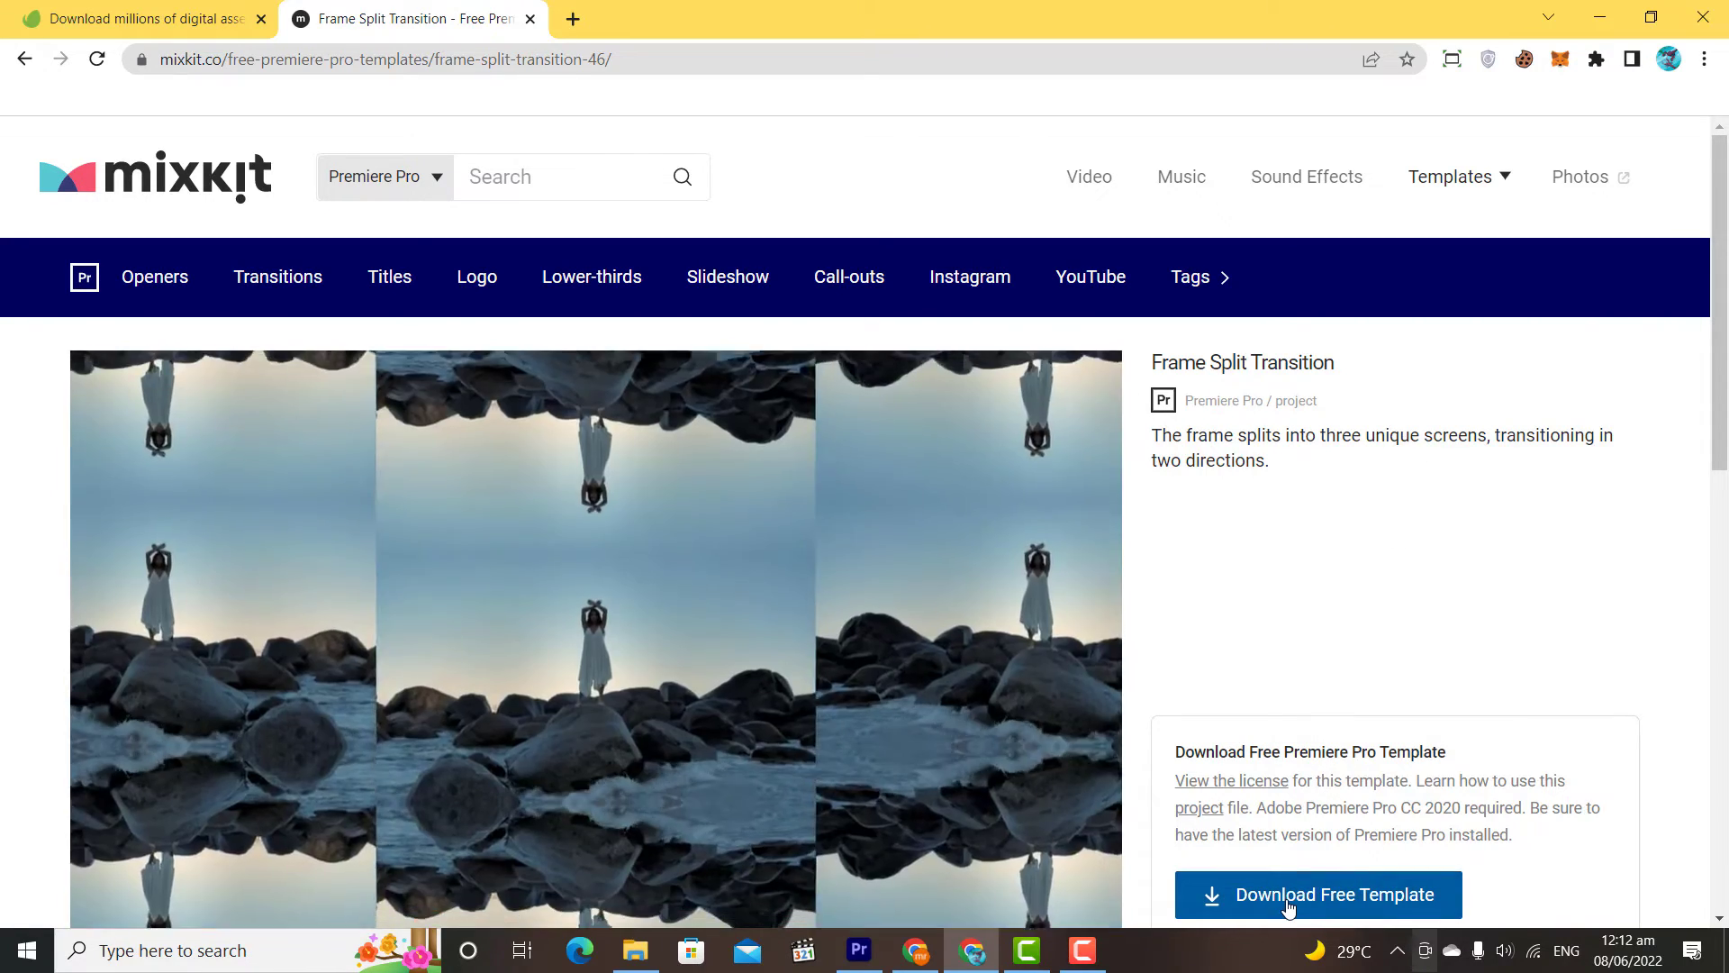
click(1288, 896)
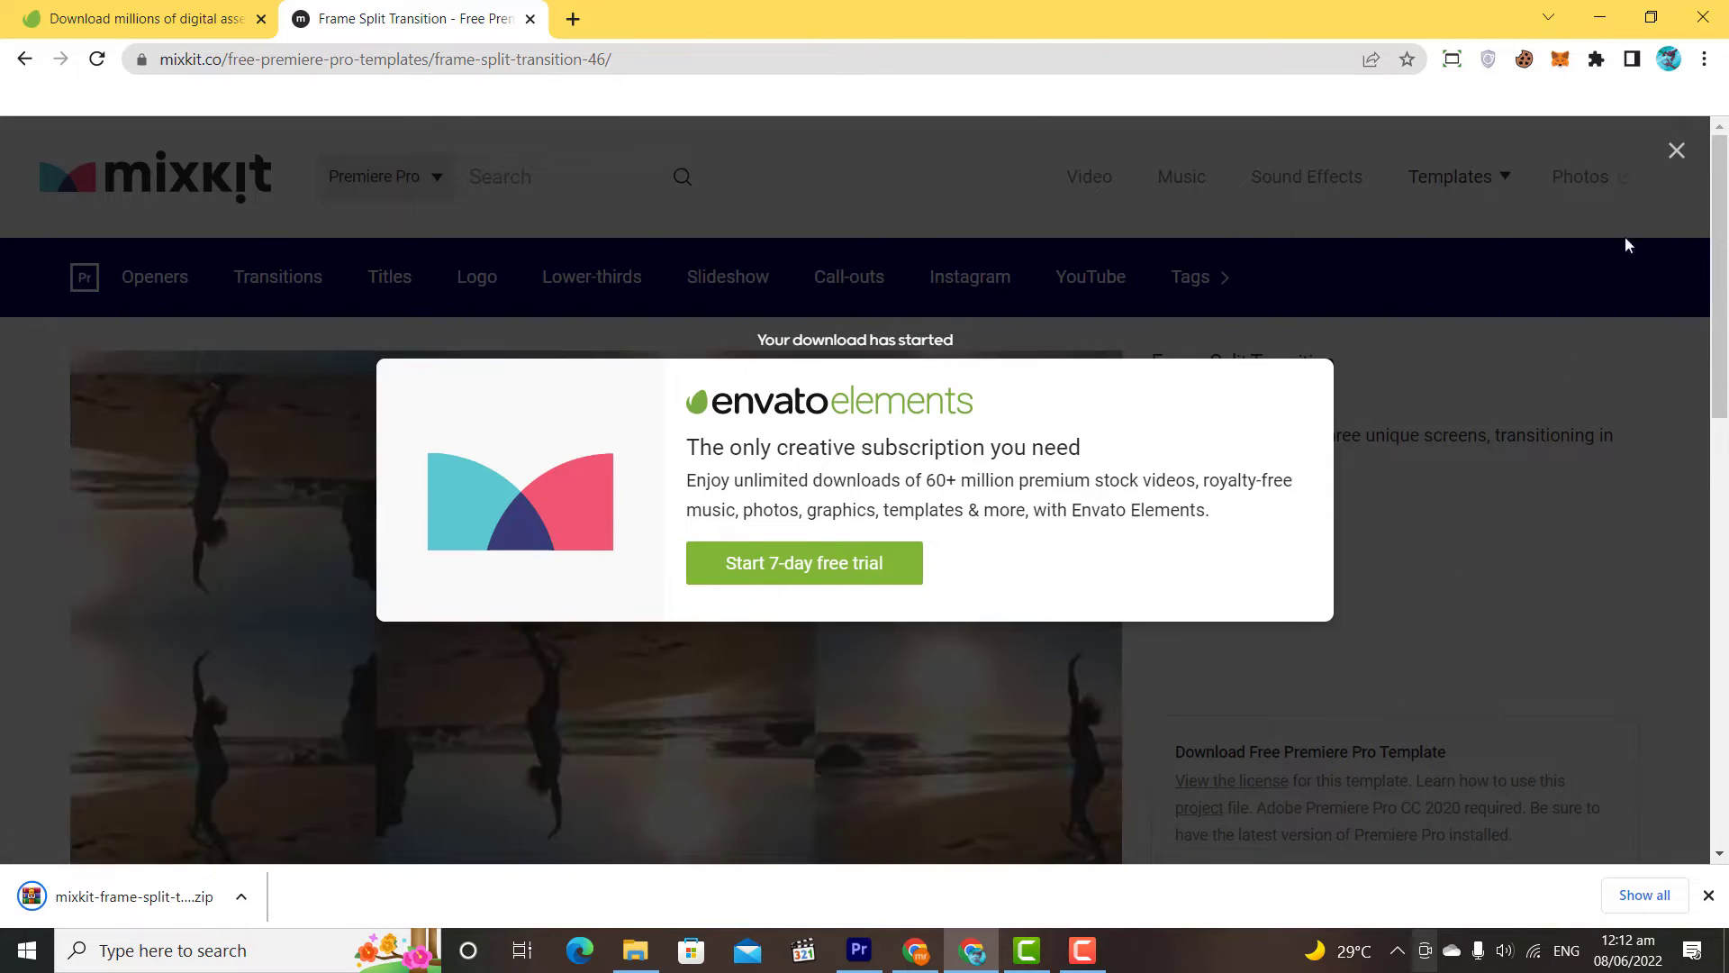
click(1675, 151)
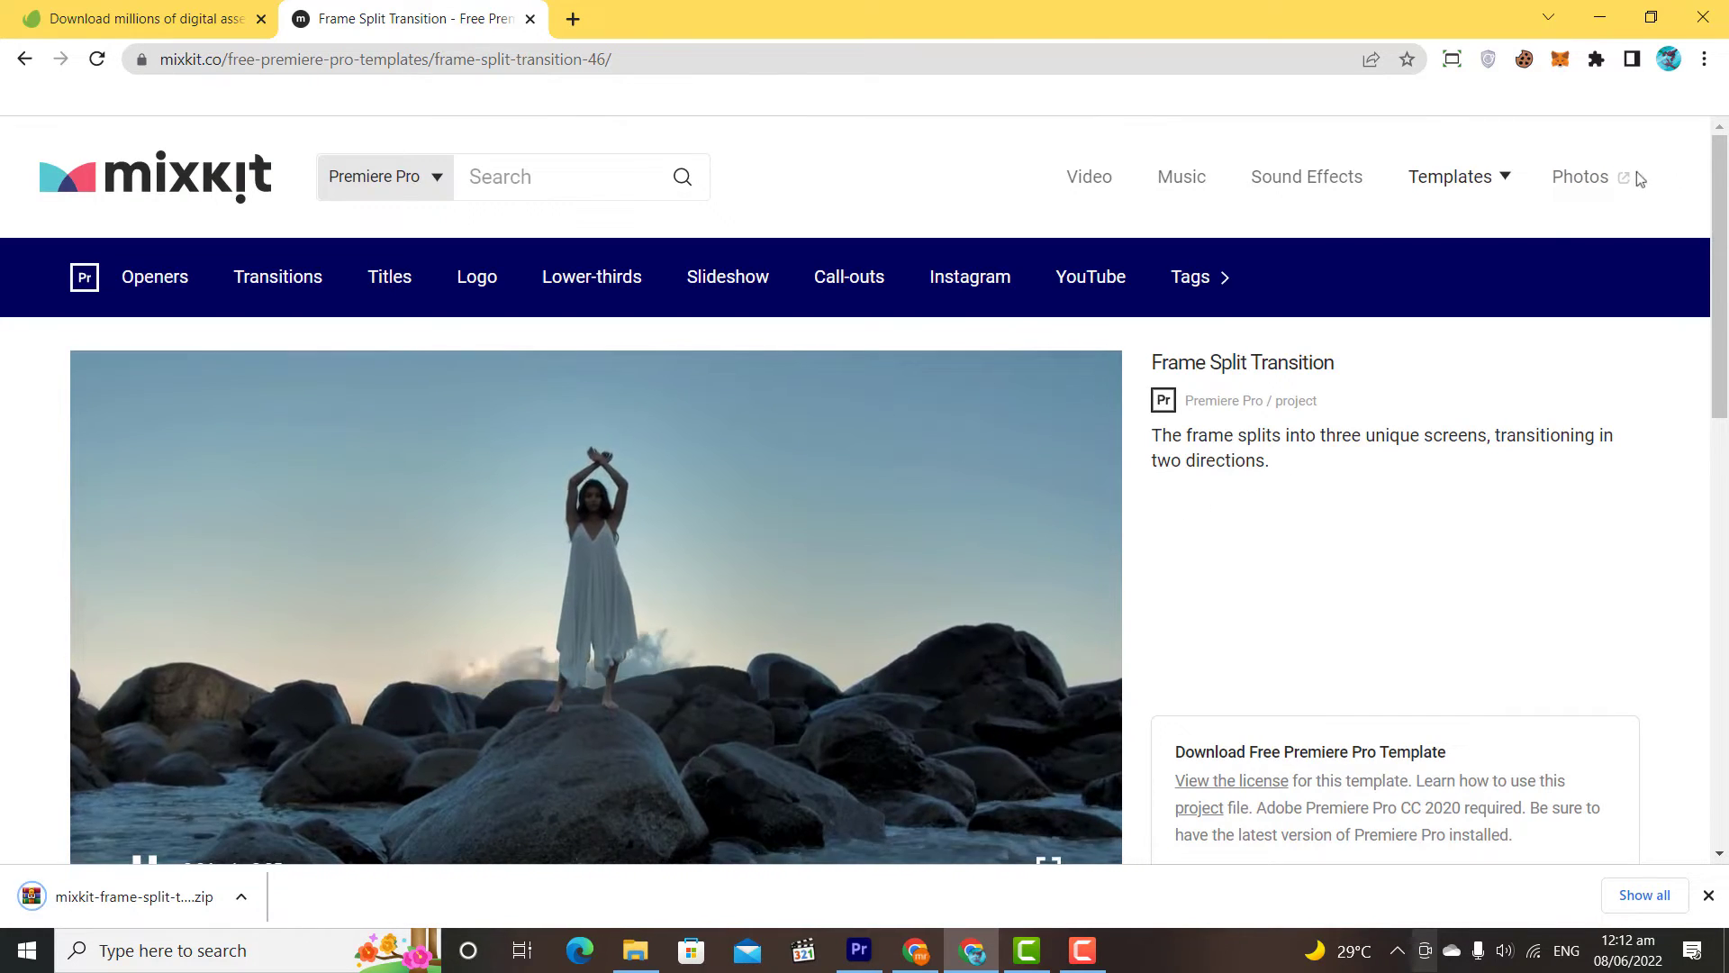
Extract the frame-split transition zip into Downloads as mixkit-frame-split-transition-46, then close WinRAR.
click(167, 913)
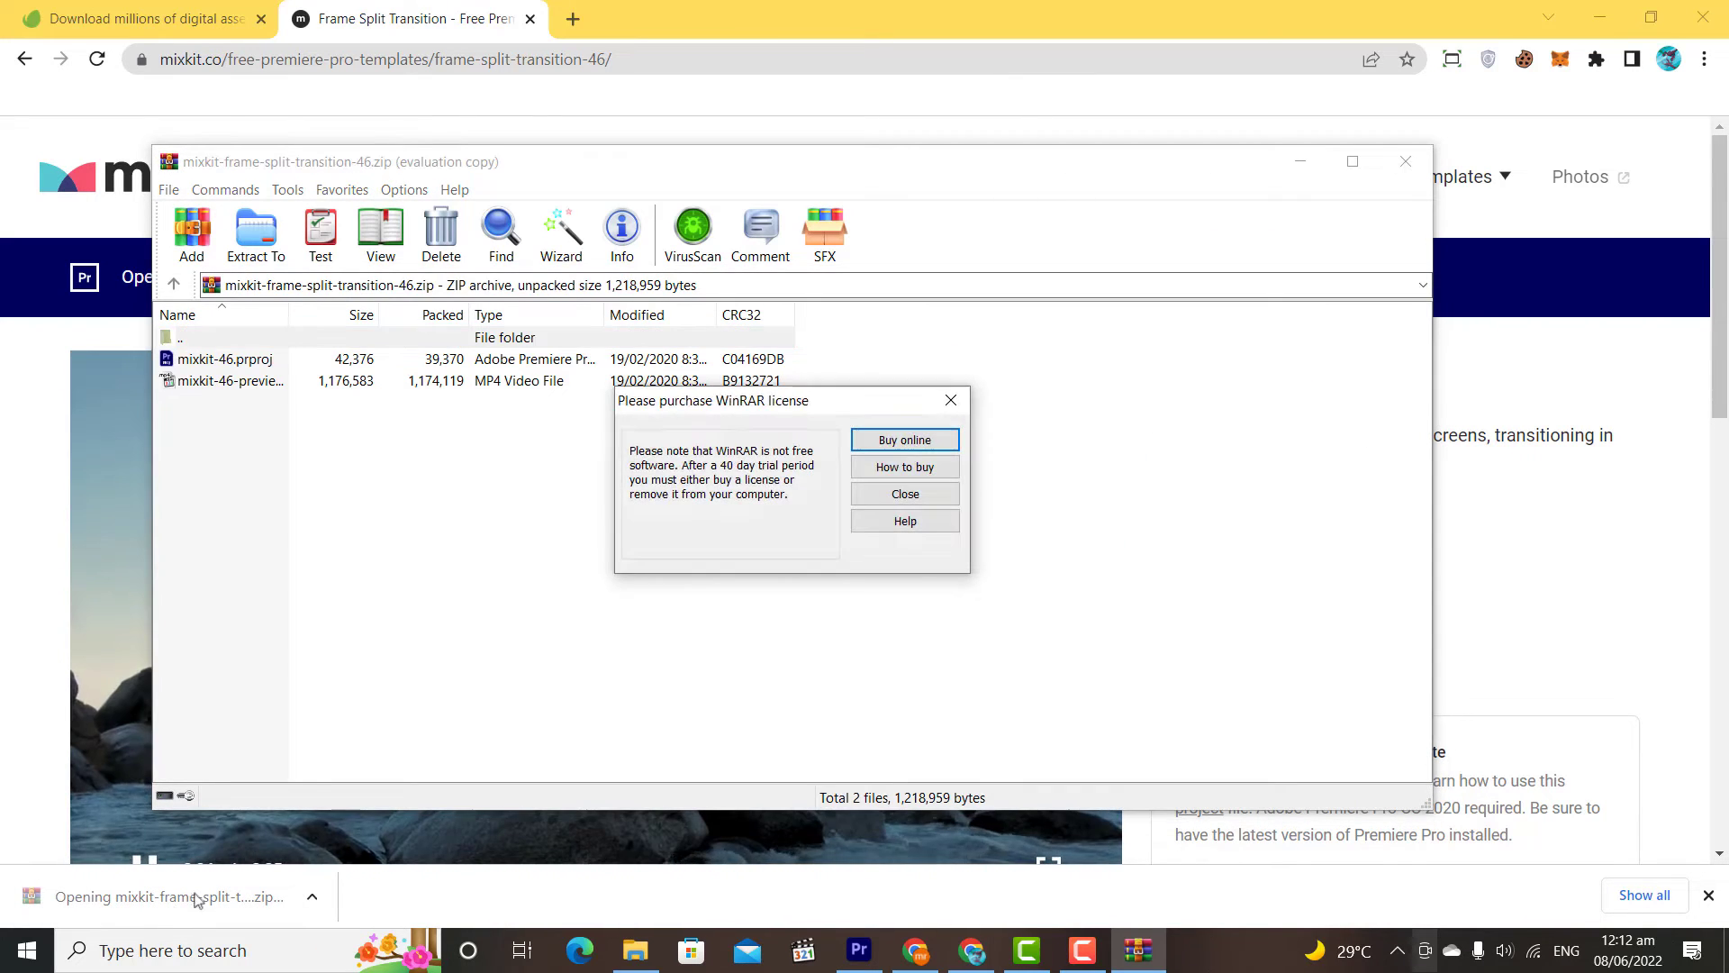
click(941, 400)
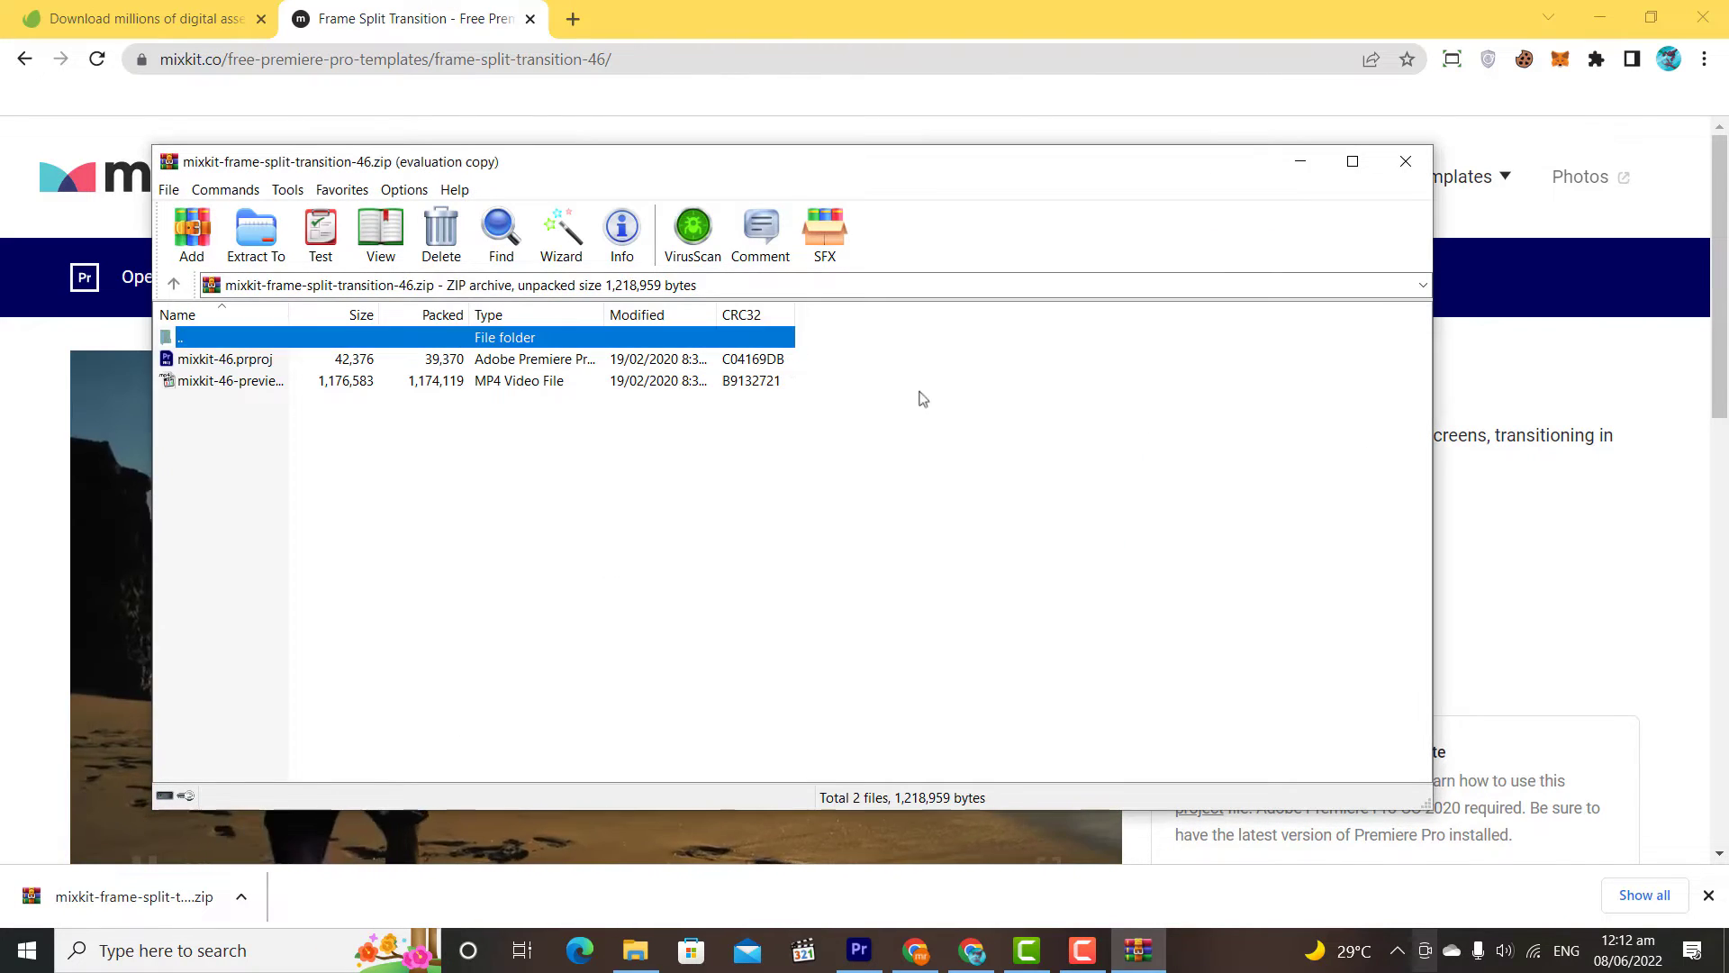
click(256, 232)
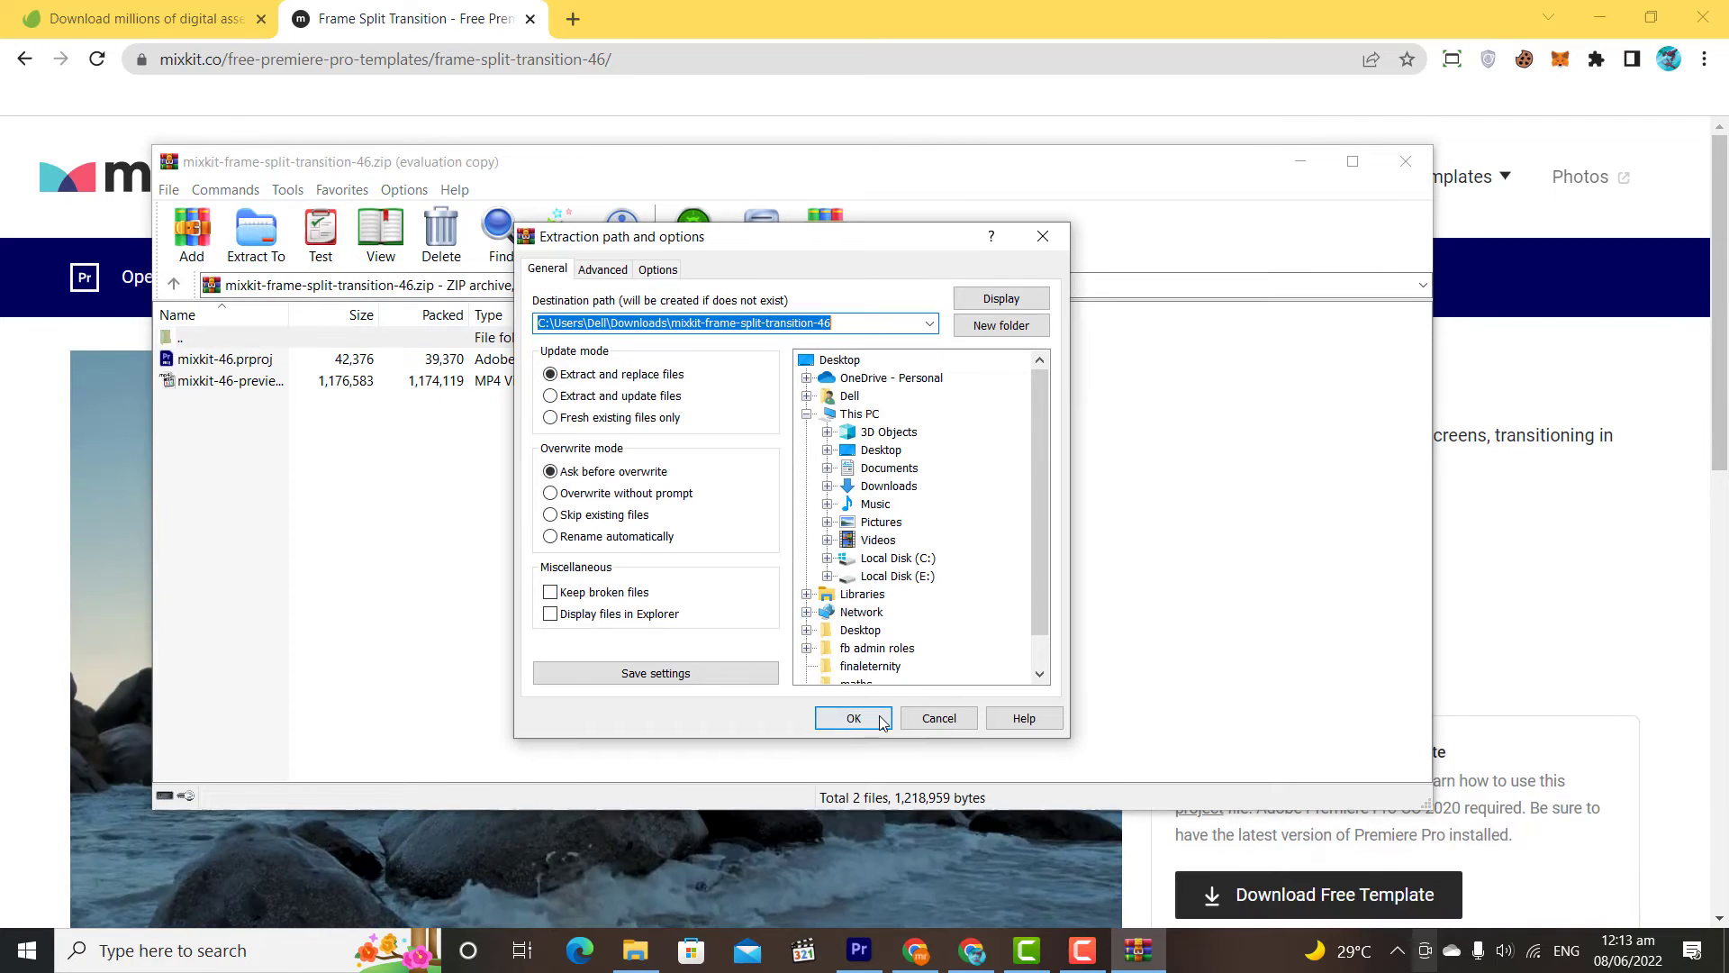
click(846, 718)
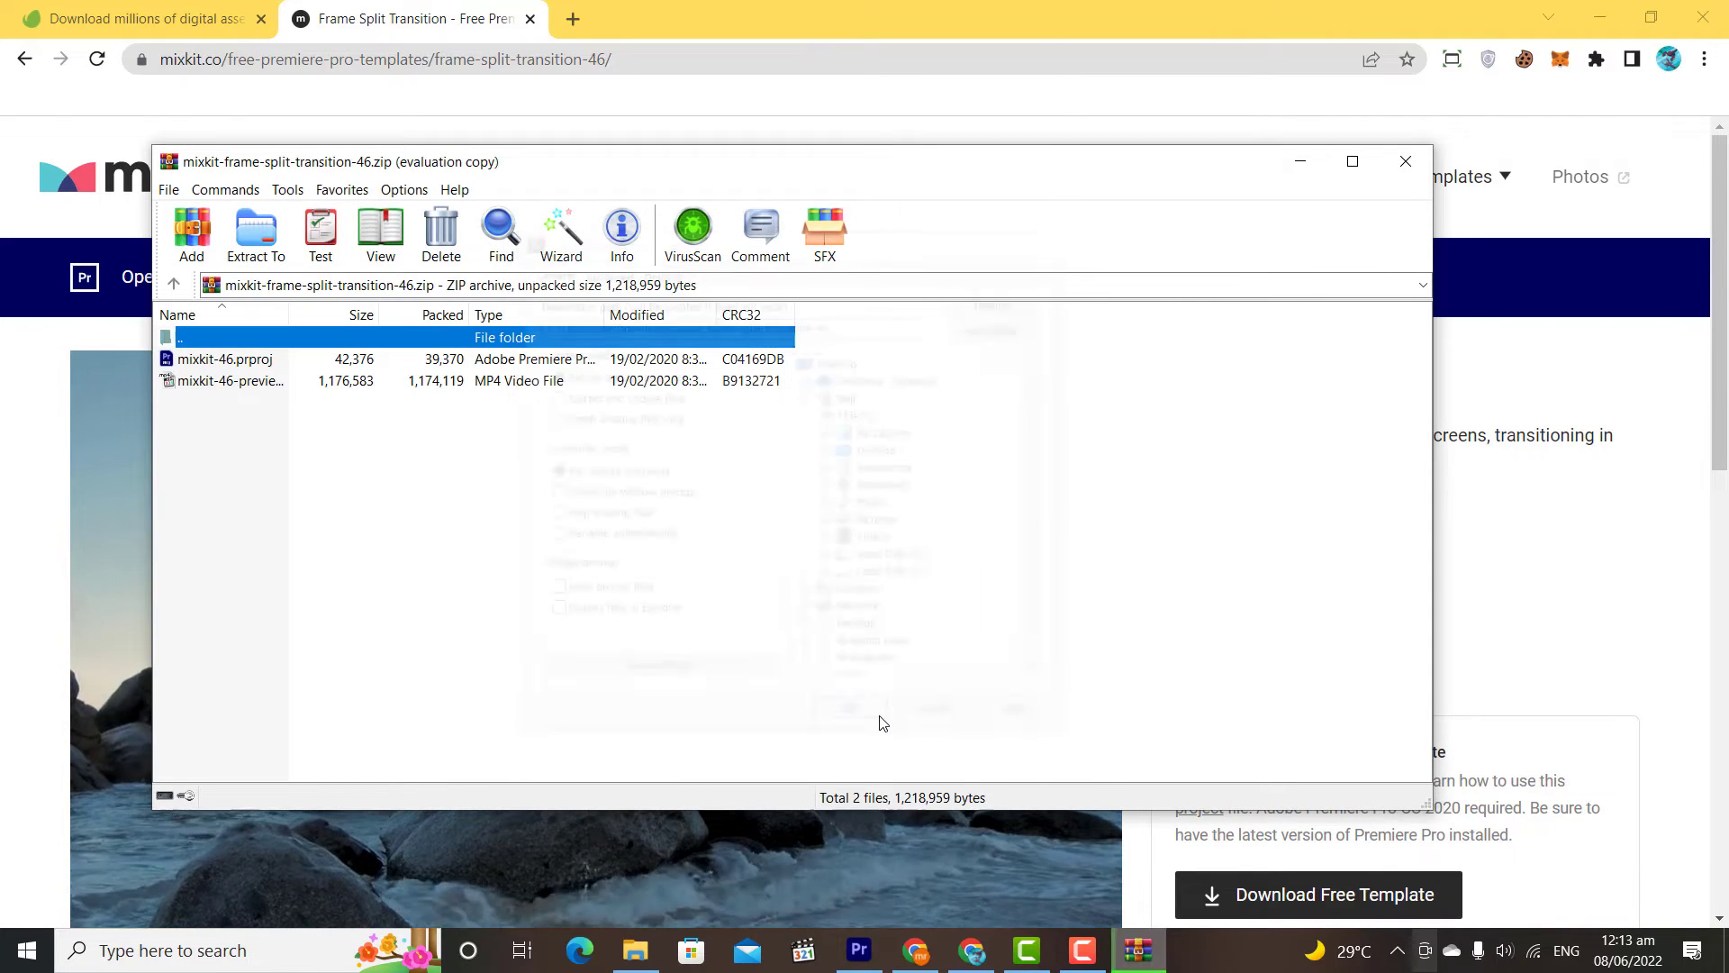
click(1405, 161)
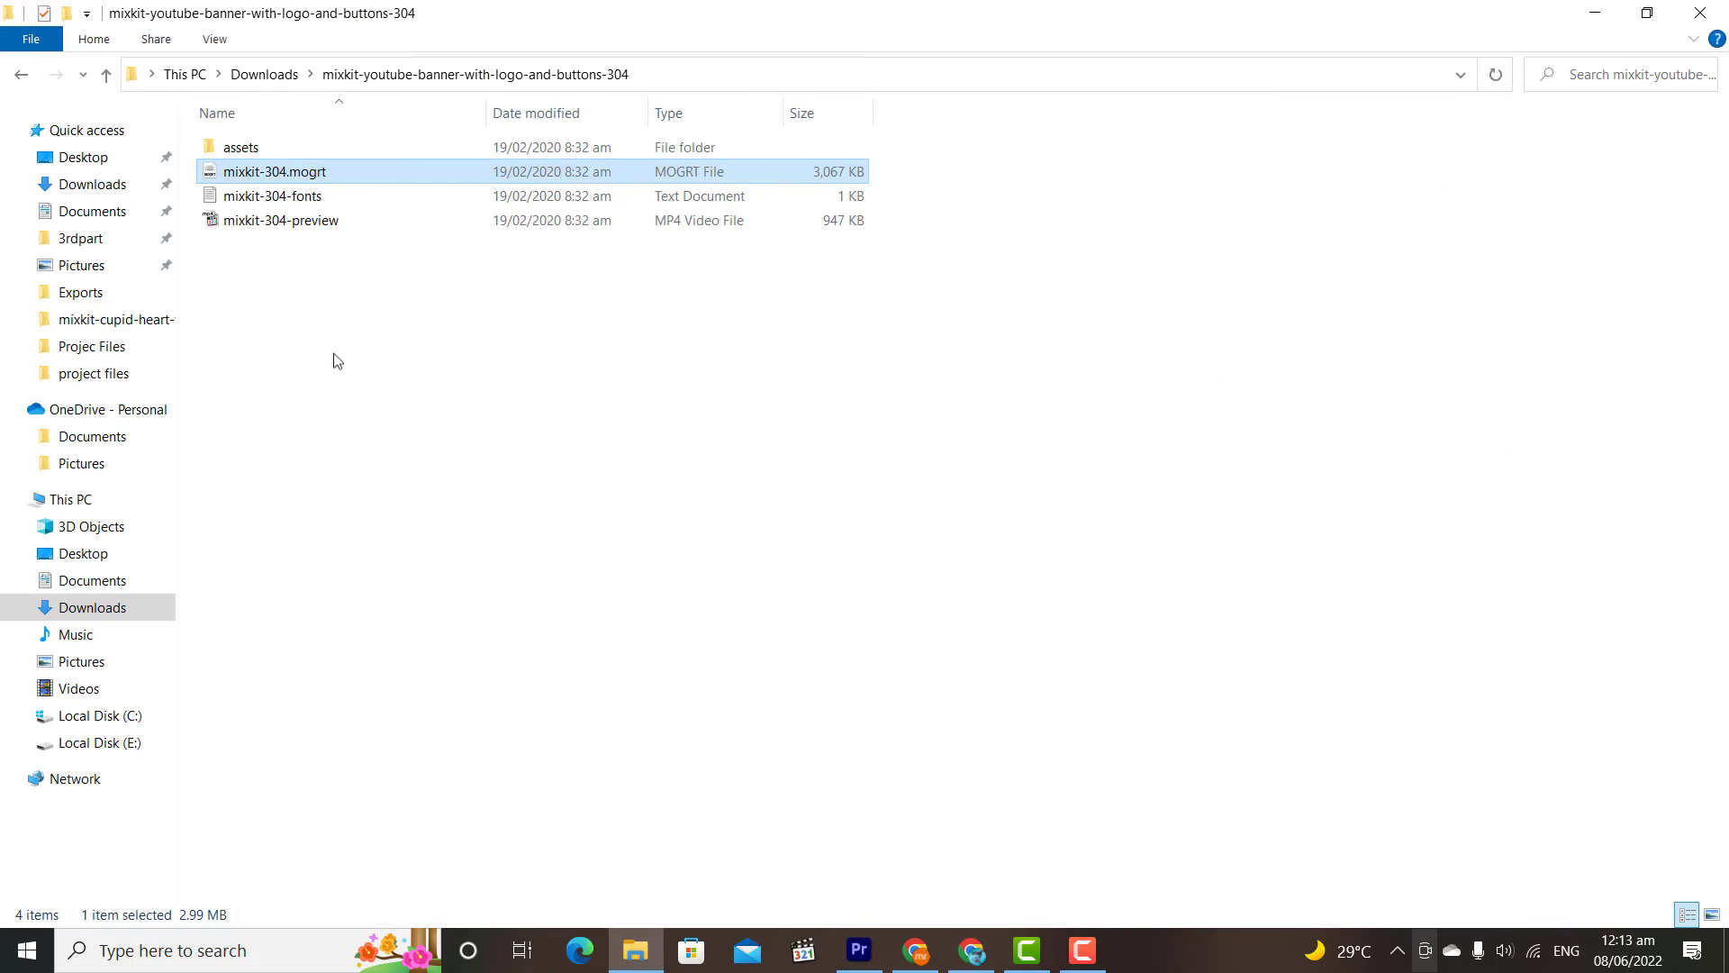
Drag mixkit-46.prproj from the mixkit-frame-split-transition-46 folder into Premiere's Project panel.
click(109, 76)
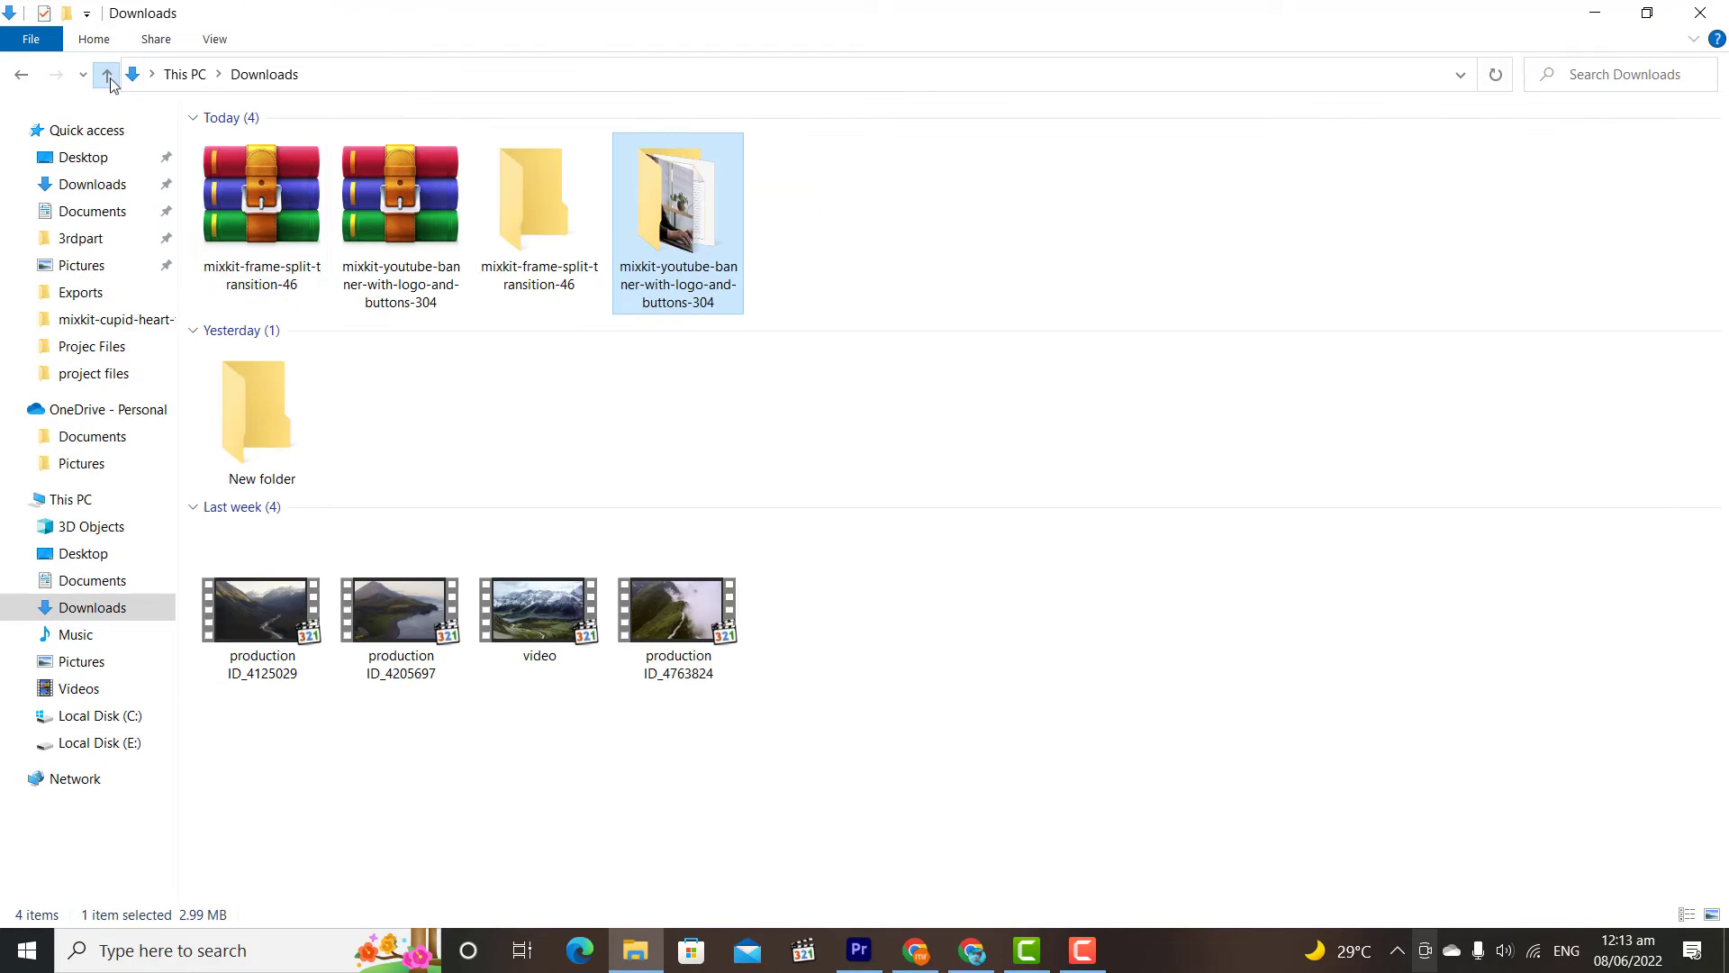
click(495, 230)
double_click(528, 246)
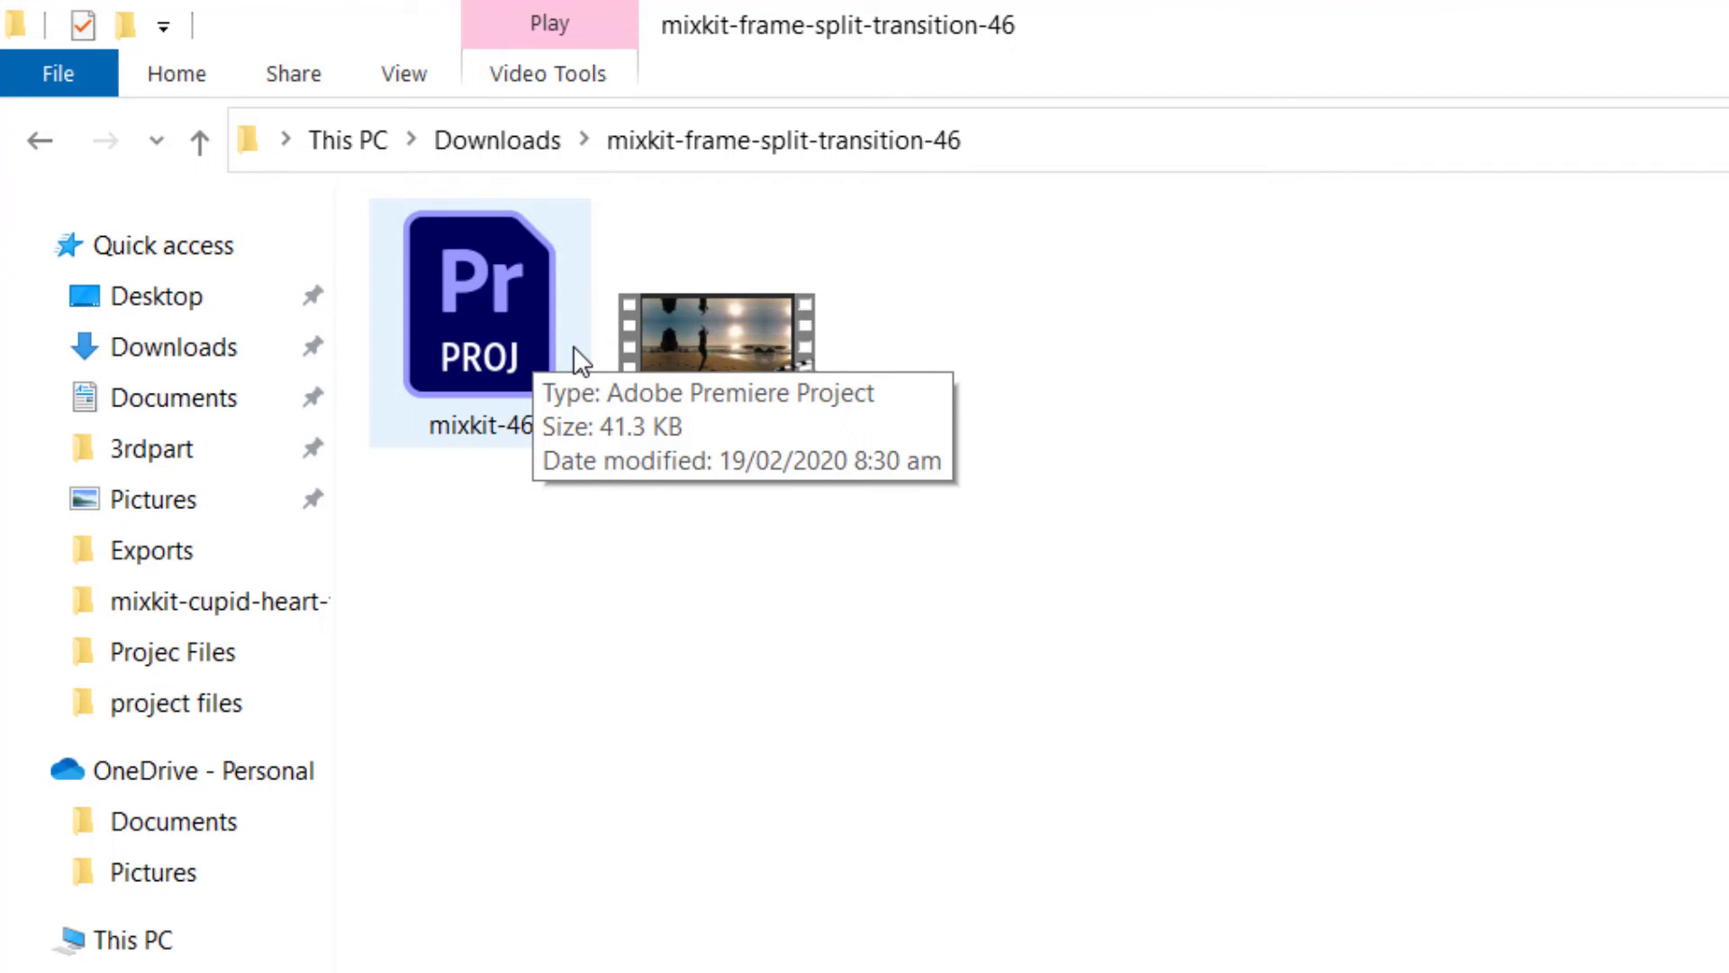
drag(575, 350, 221, 778)
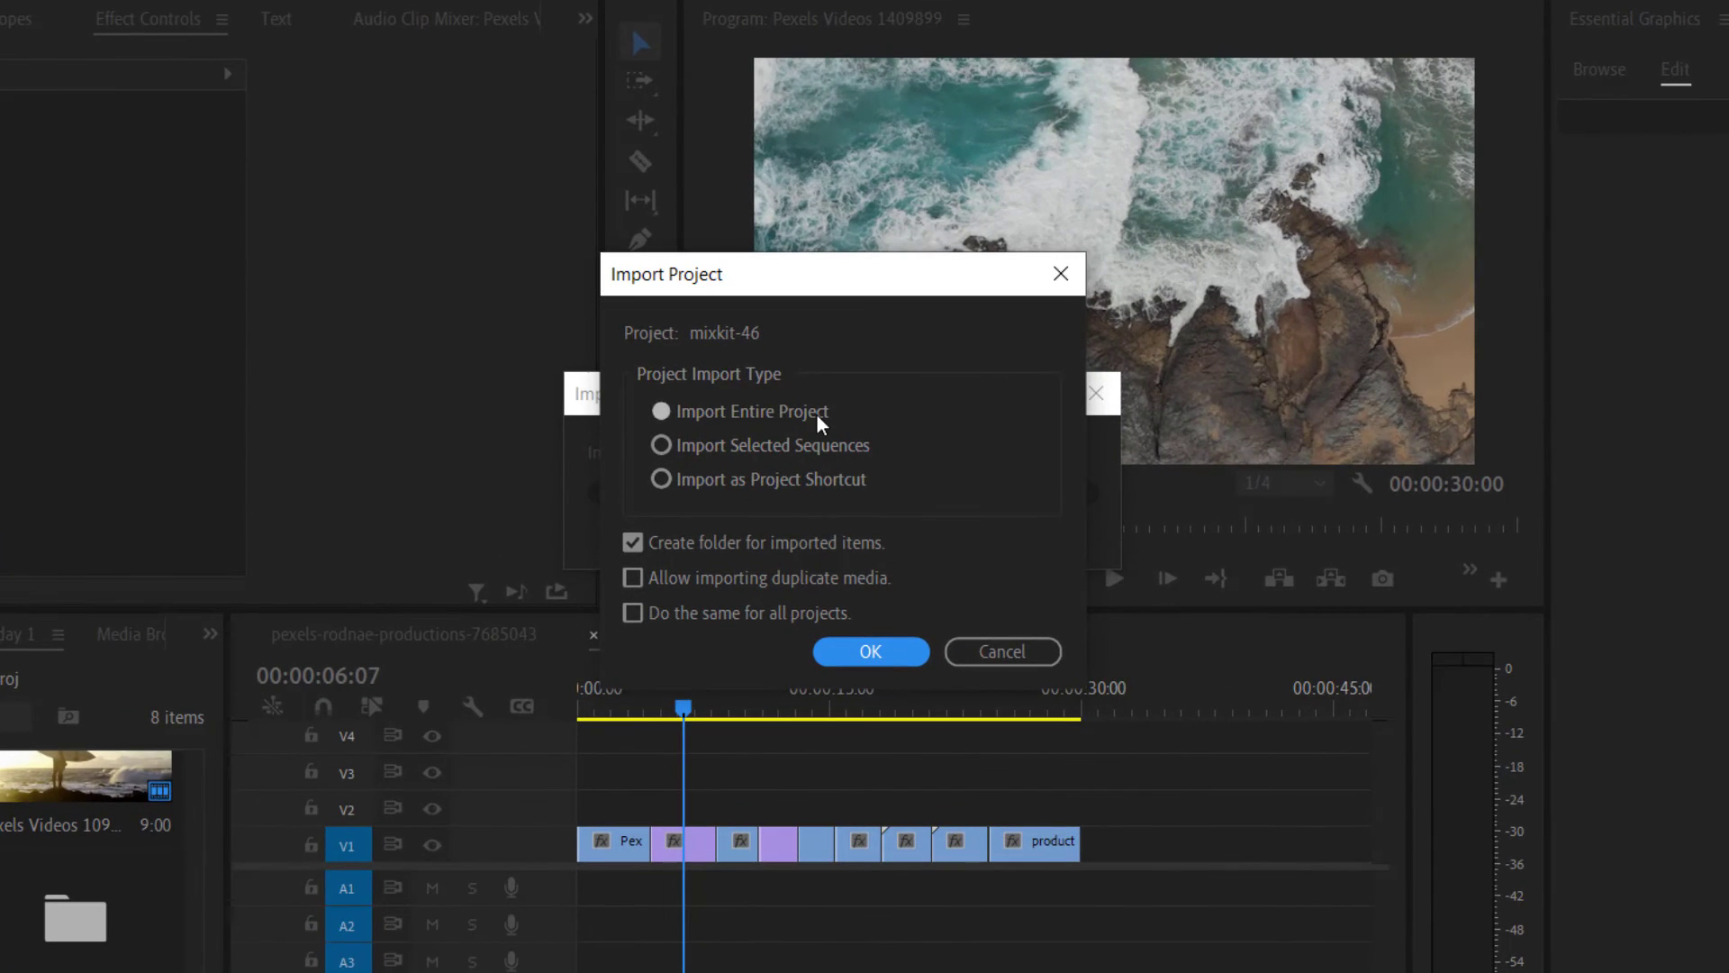
Import the entire mixkit-46 project and relink Multiscreen Transition to mixkit-46-preview.
click(815, 413)
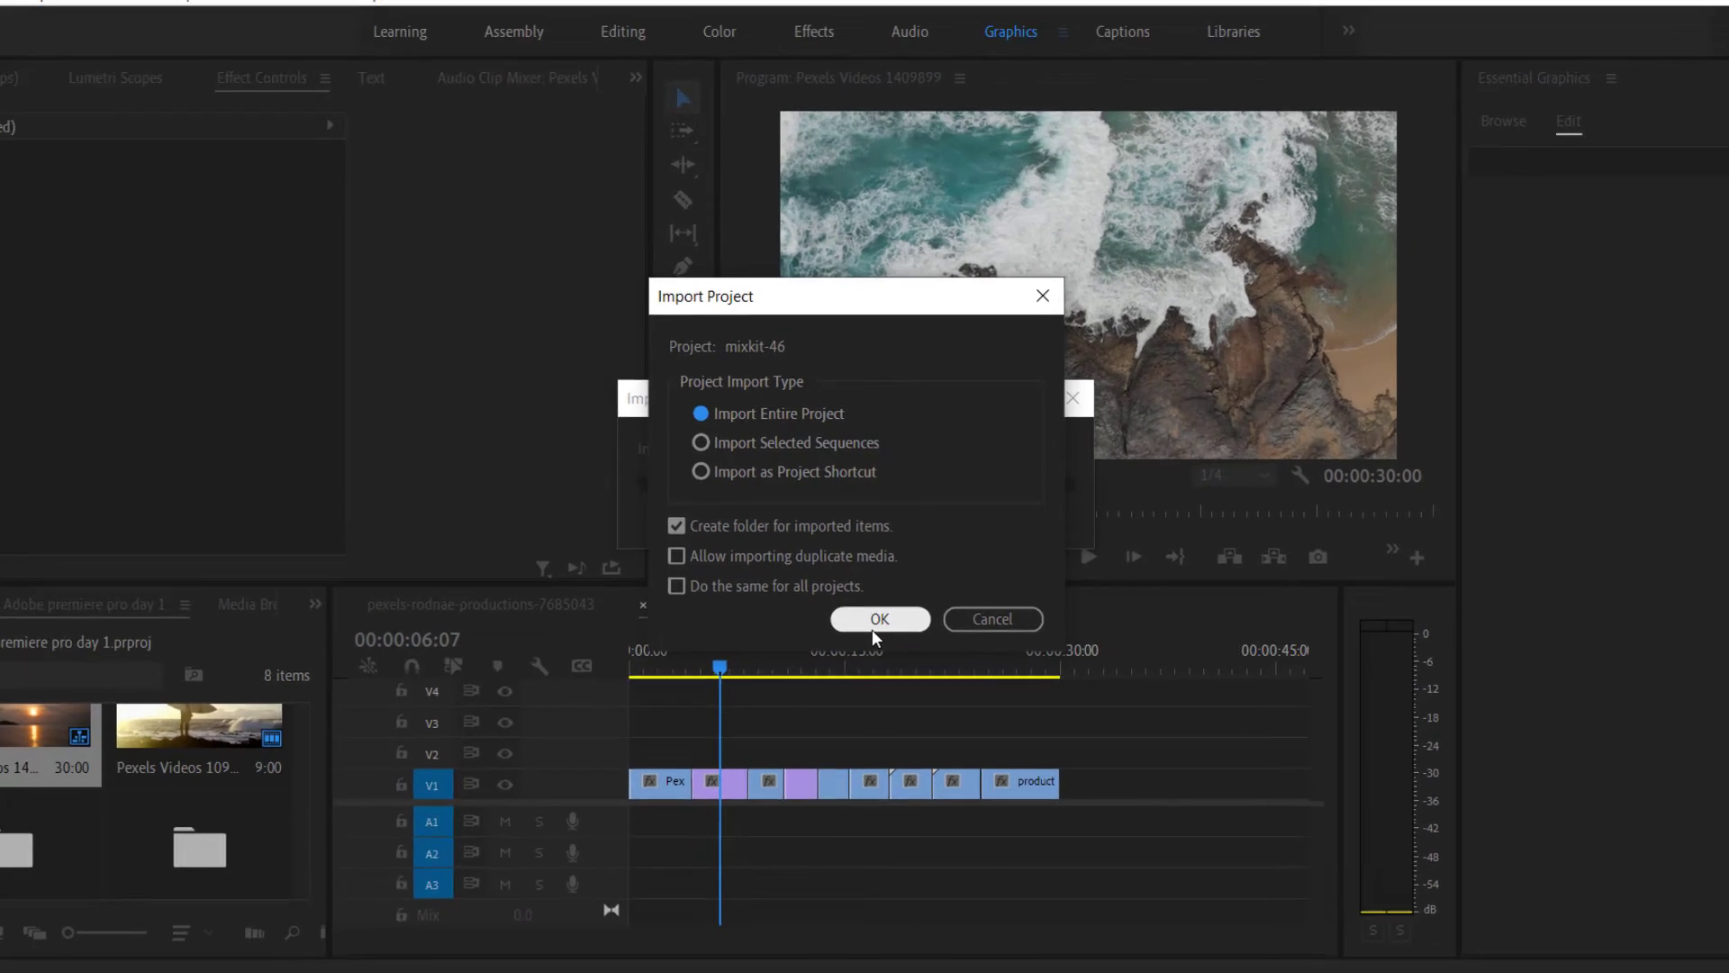
click(873, 623)
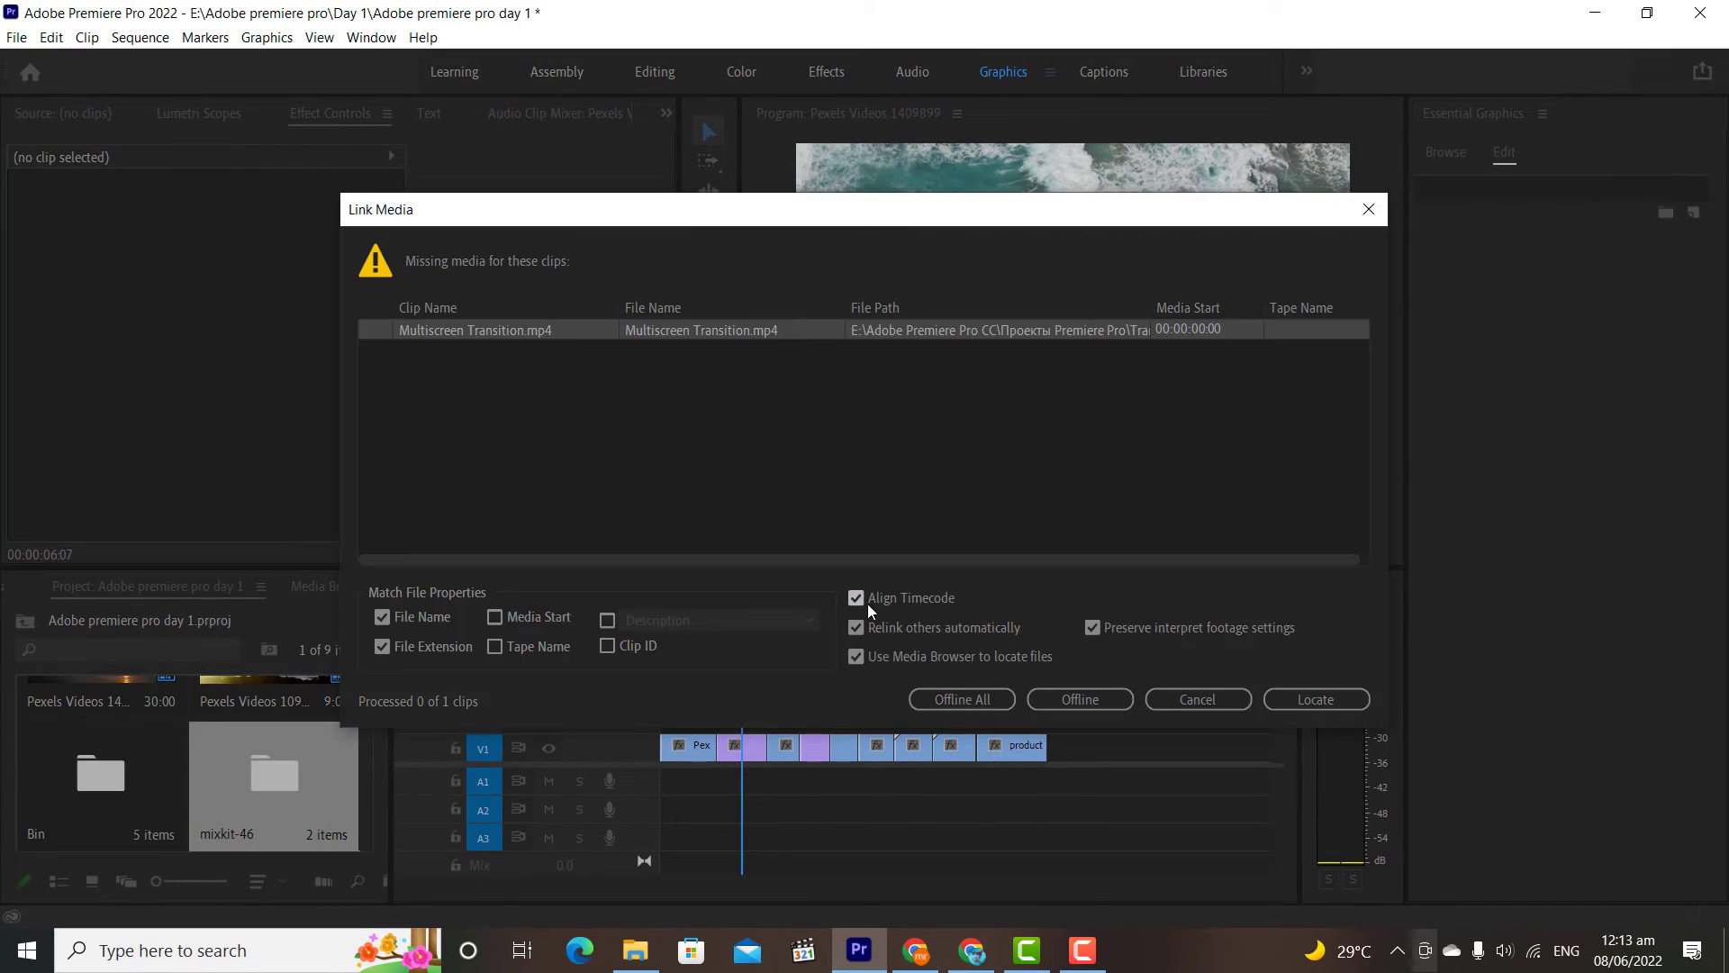
click(1345, 703)
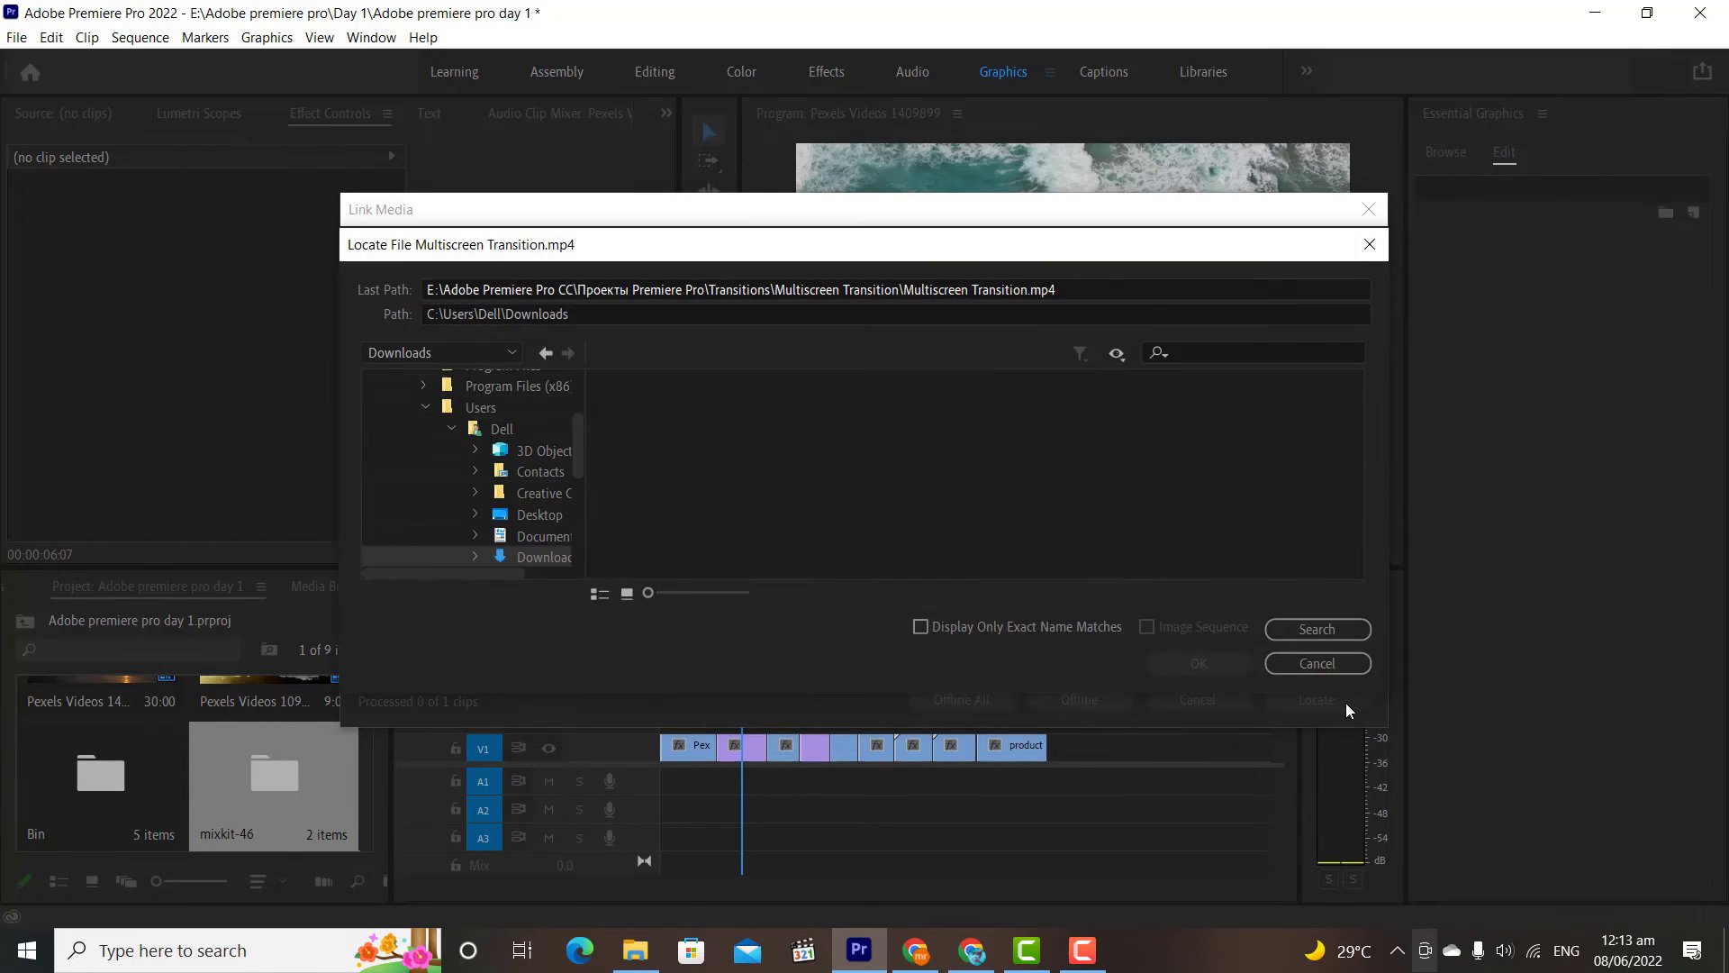
scroll(582, 449, up, 2)
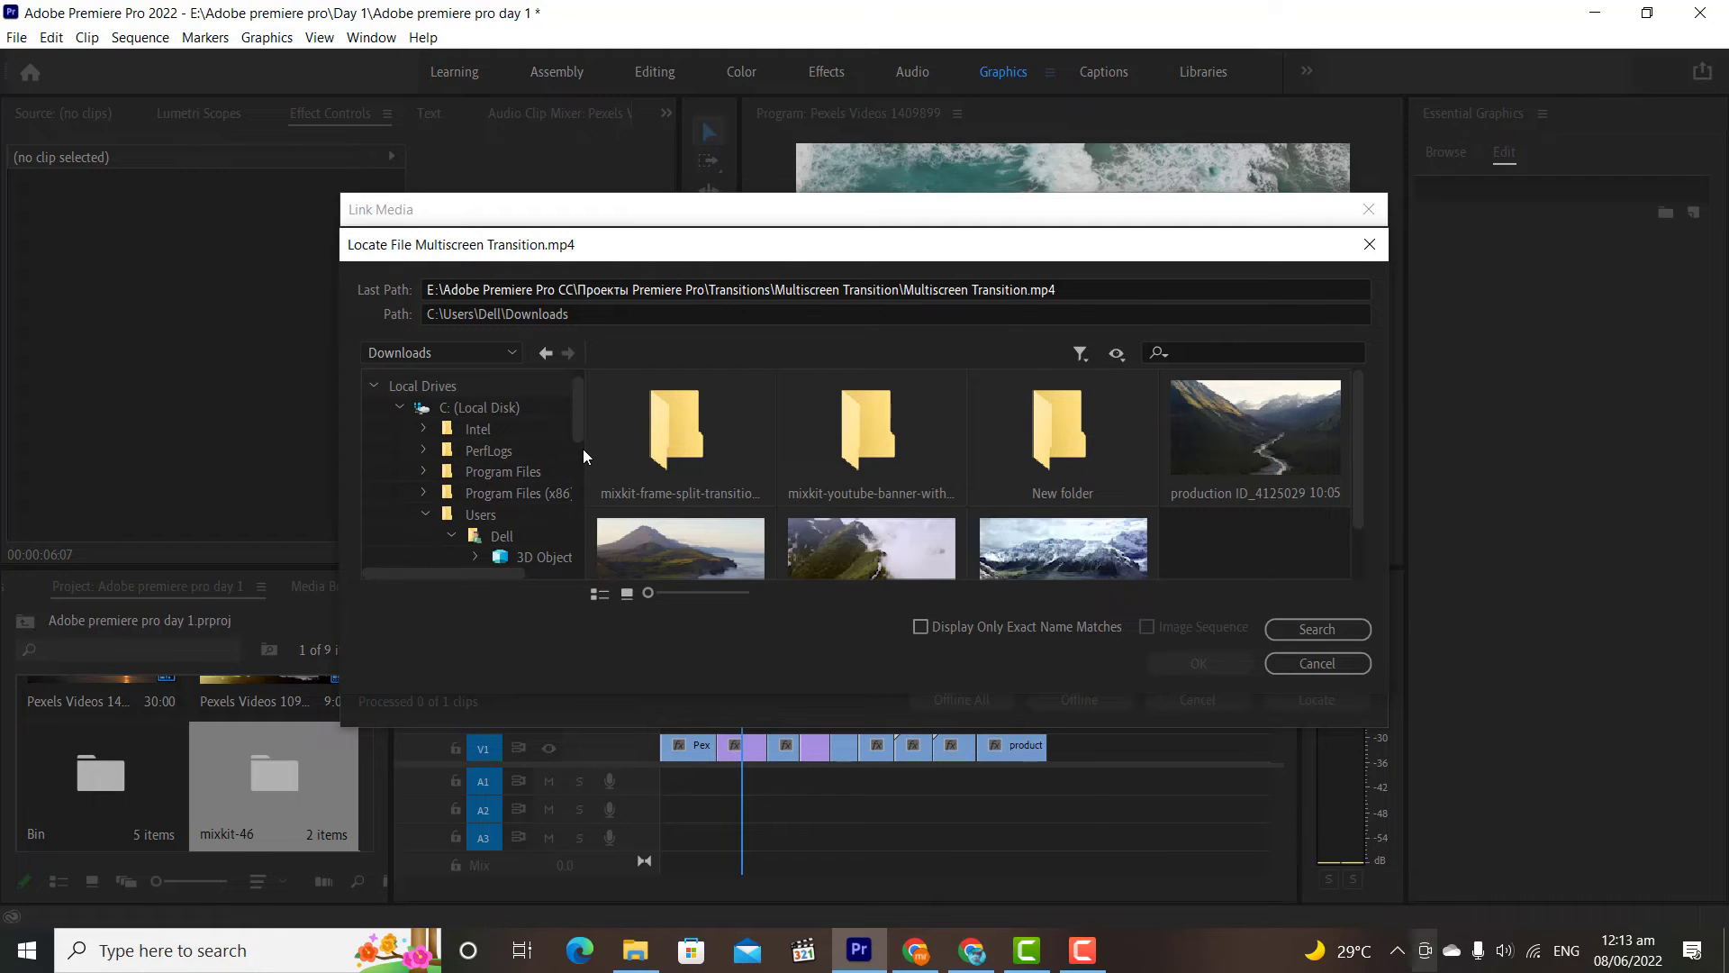
double_click(723, 453)
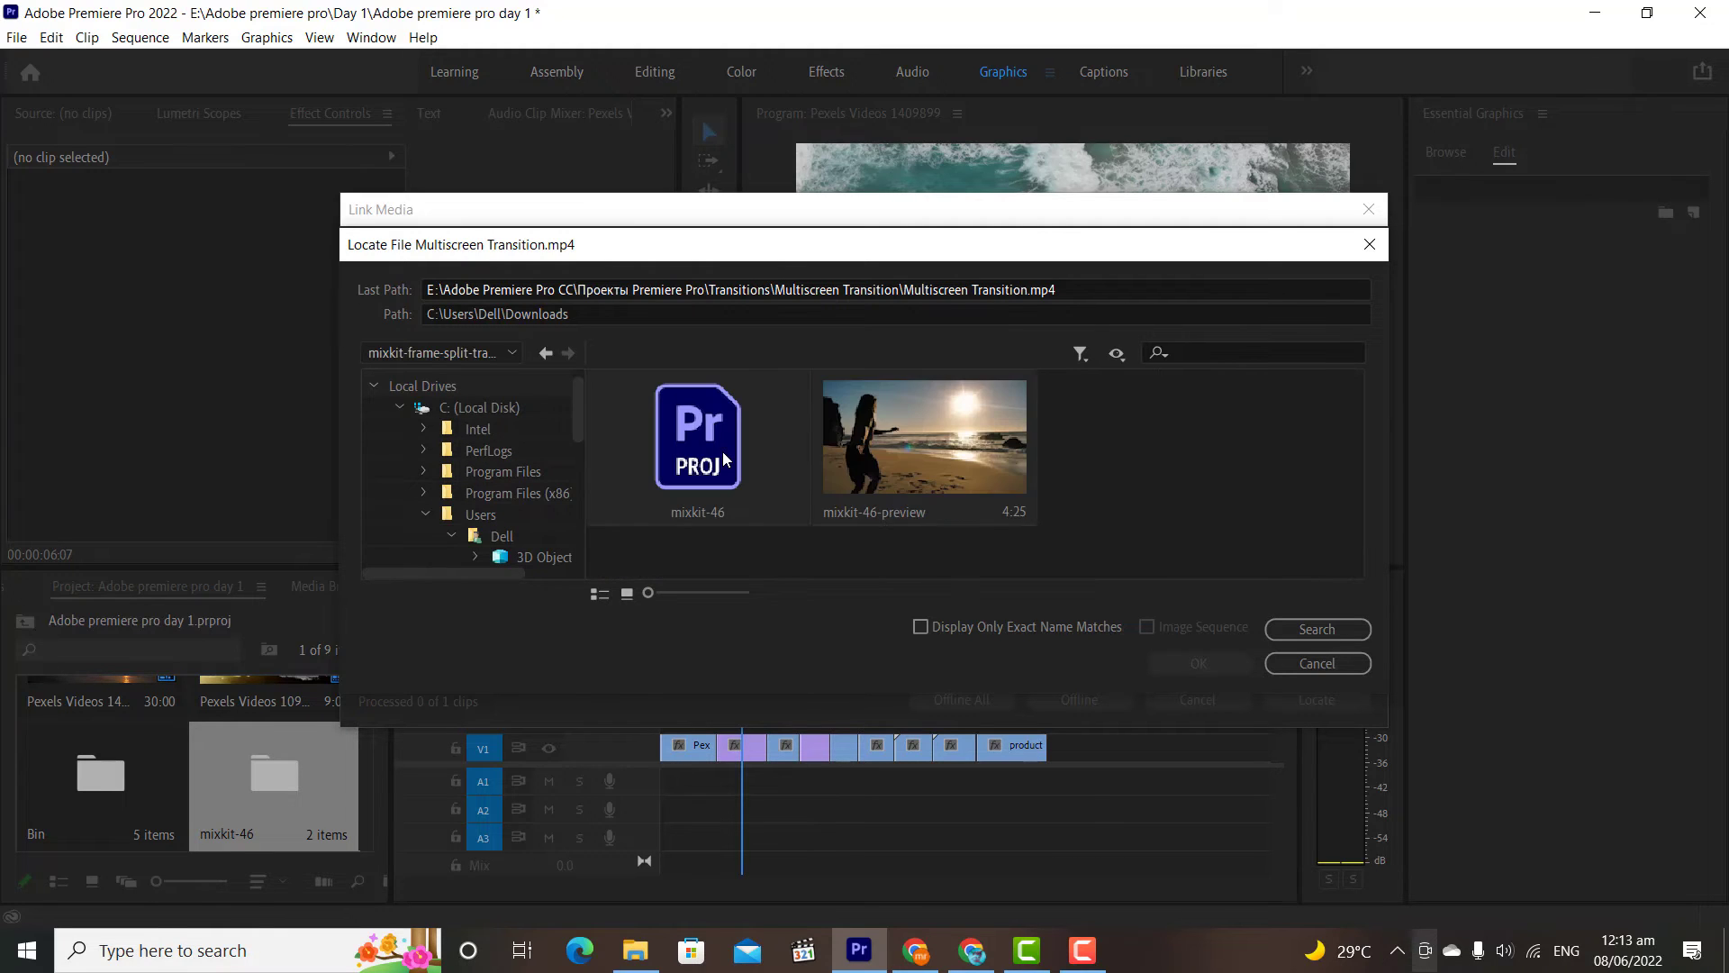
double_click(948, 459)
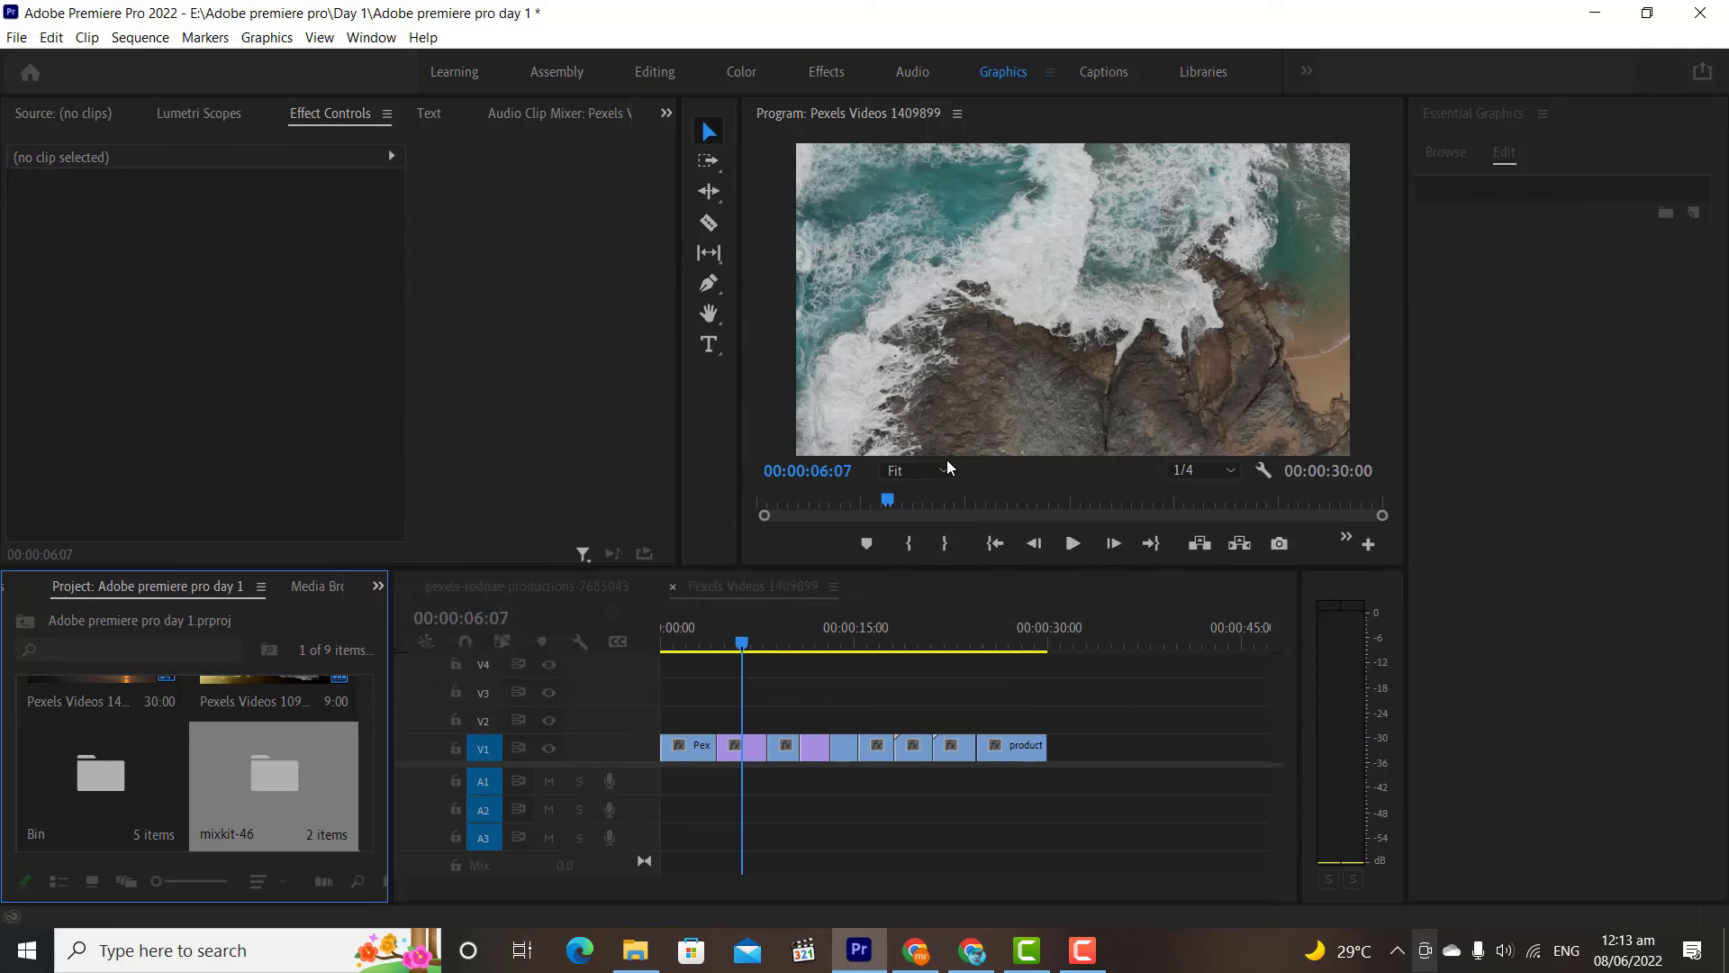
Open the Multiscreen Transition sequence from the mixkit-46 bin and select its five V2–V4 clips.
double_click(300, 736)
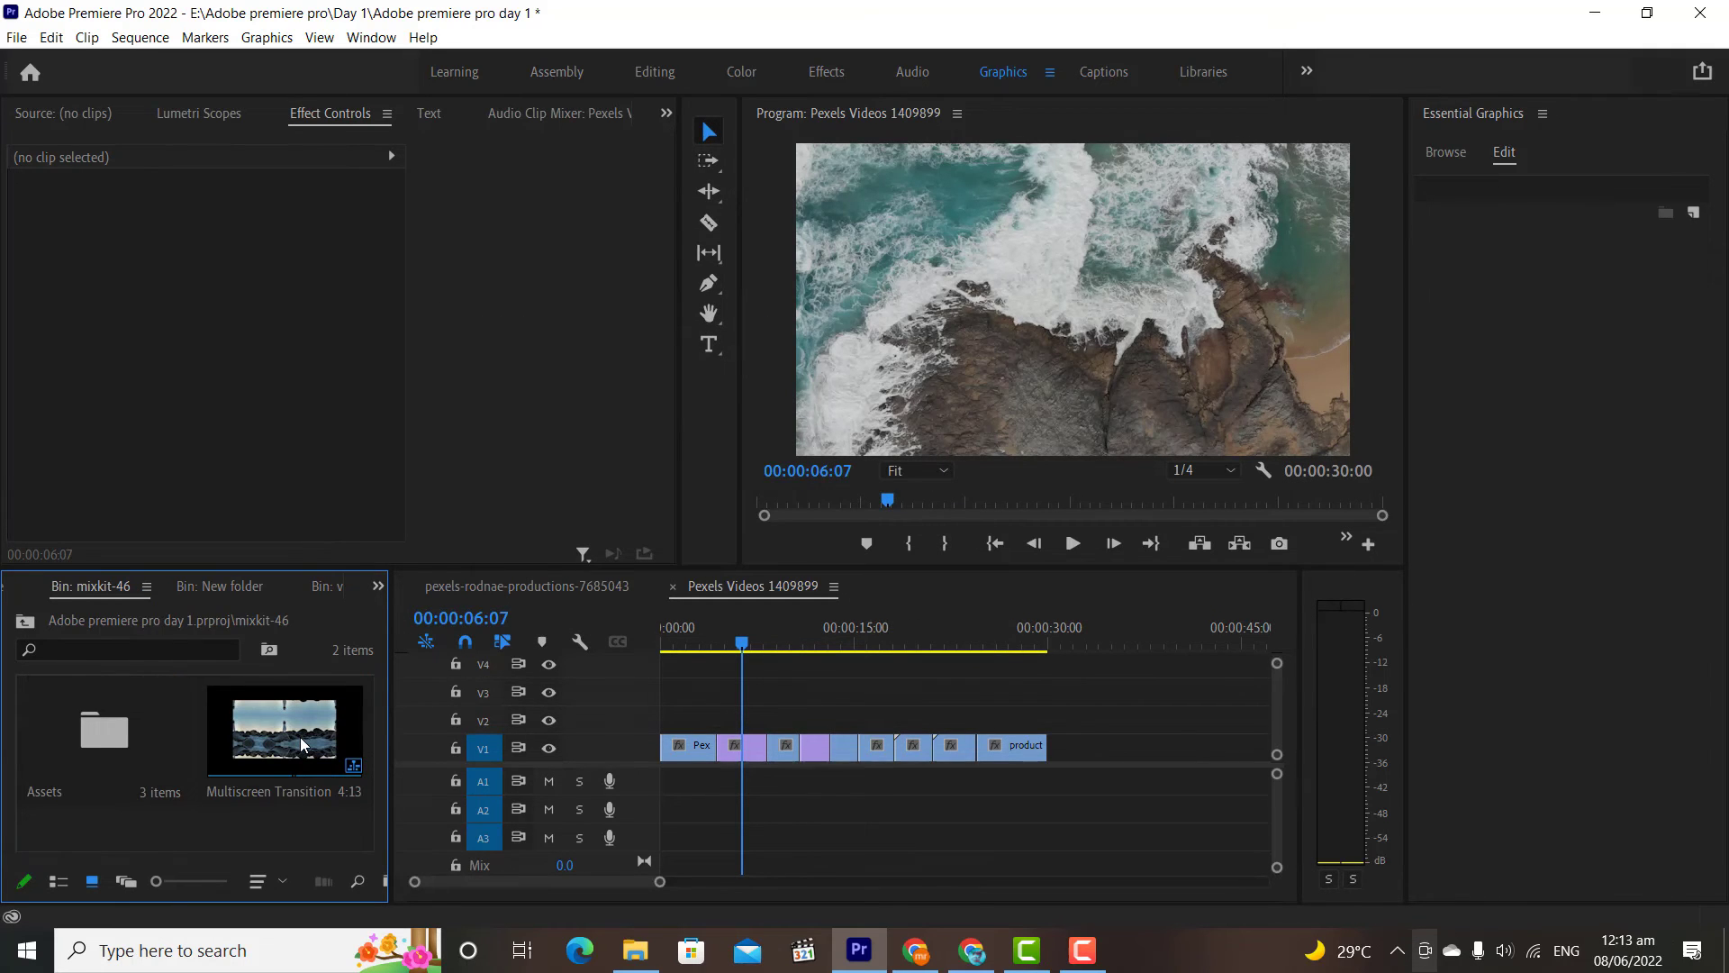
double_click(298, 739)
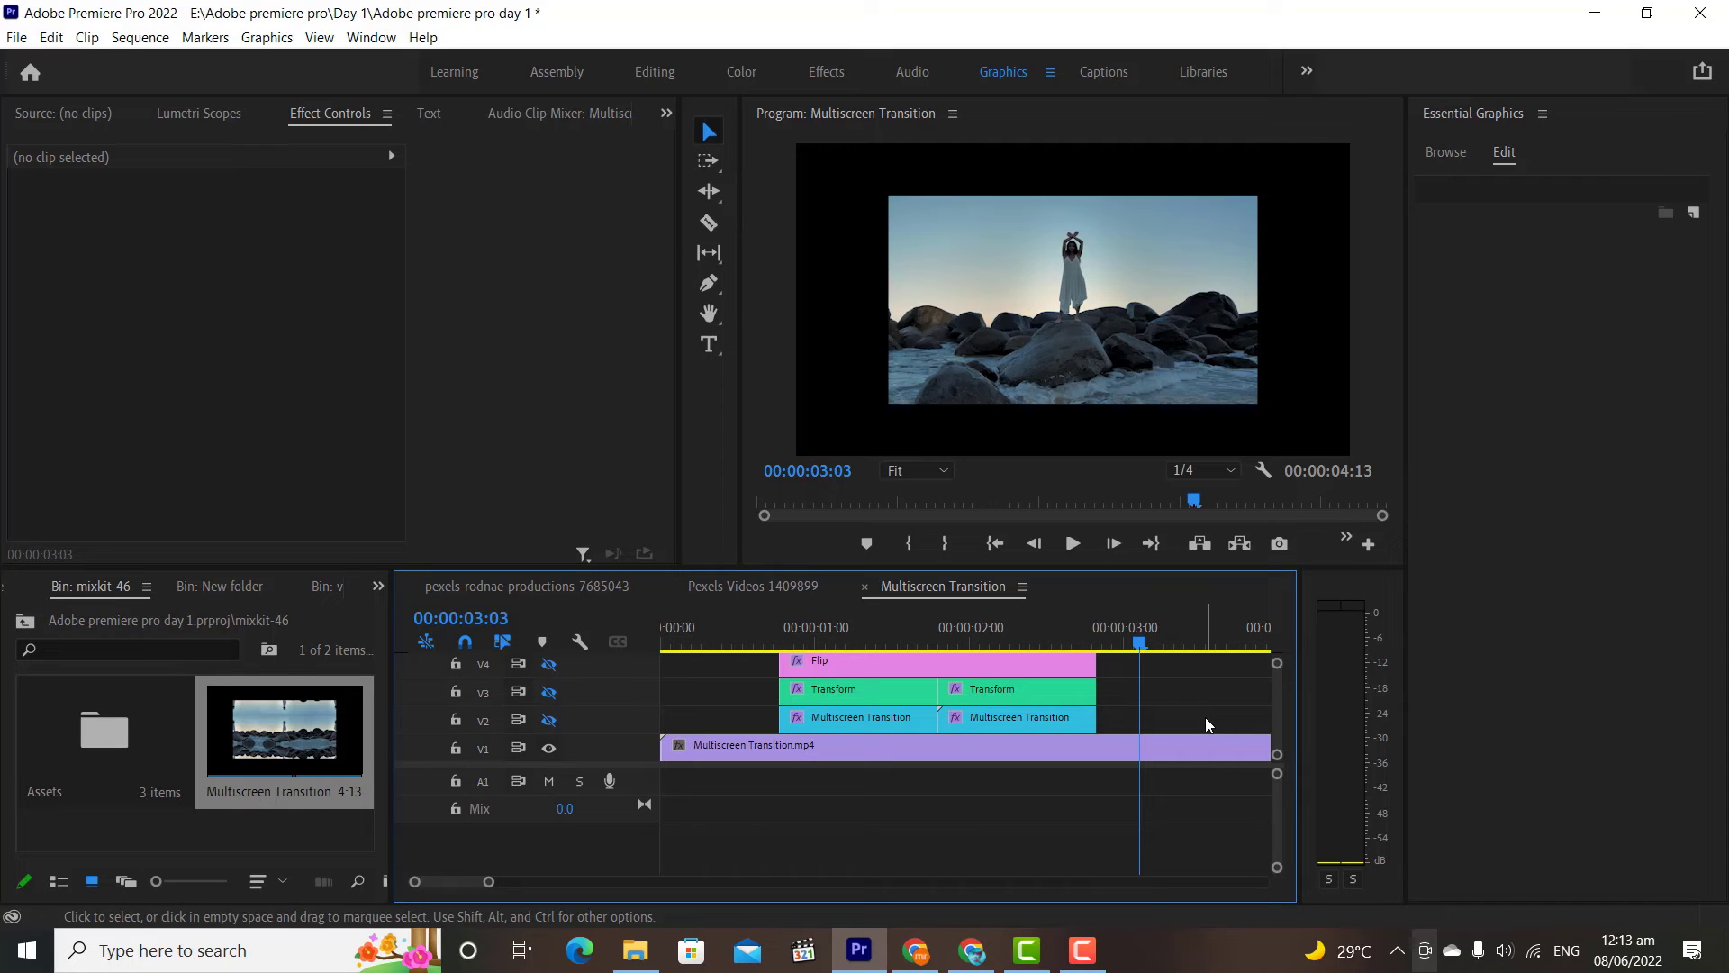
drag(1164, 711, 776, 657)
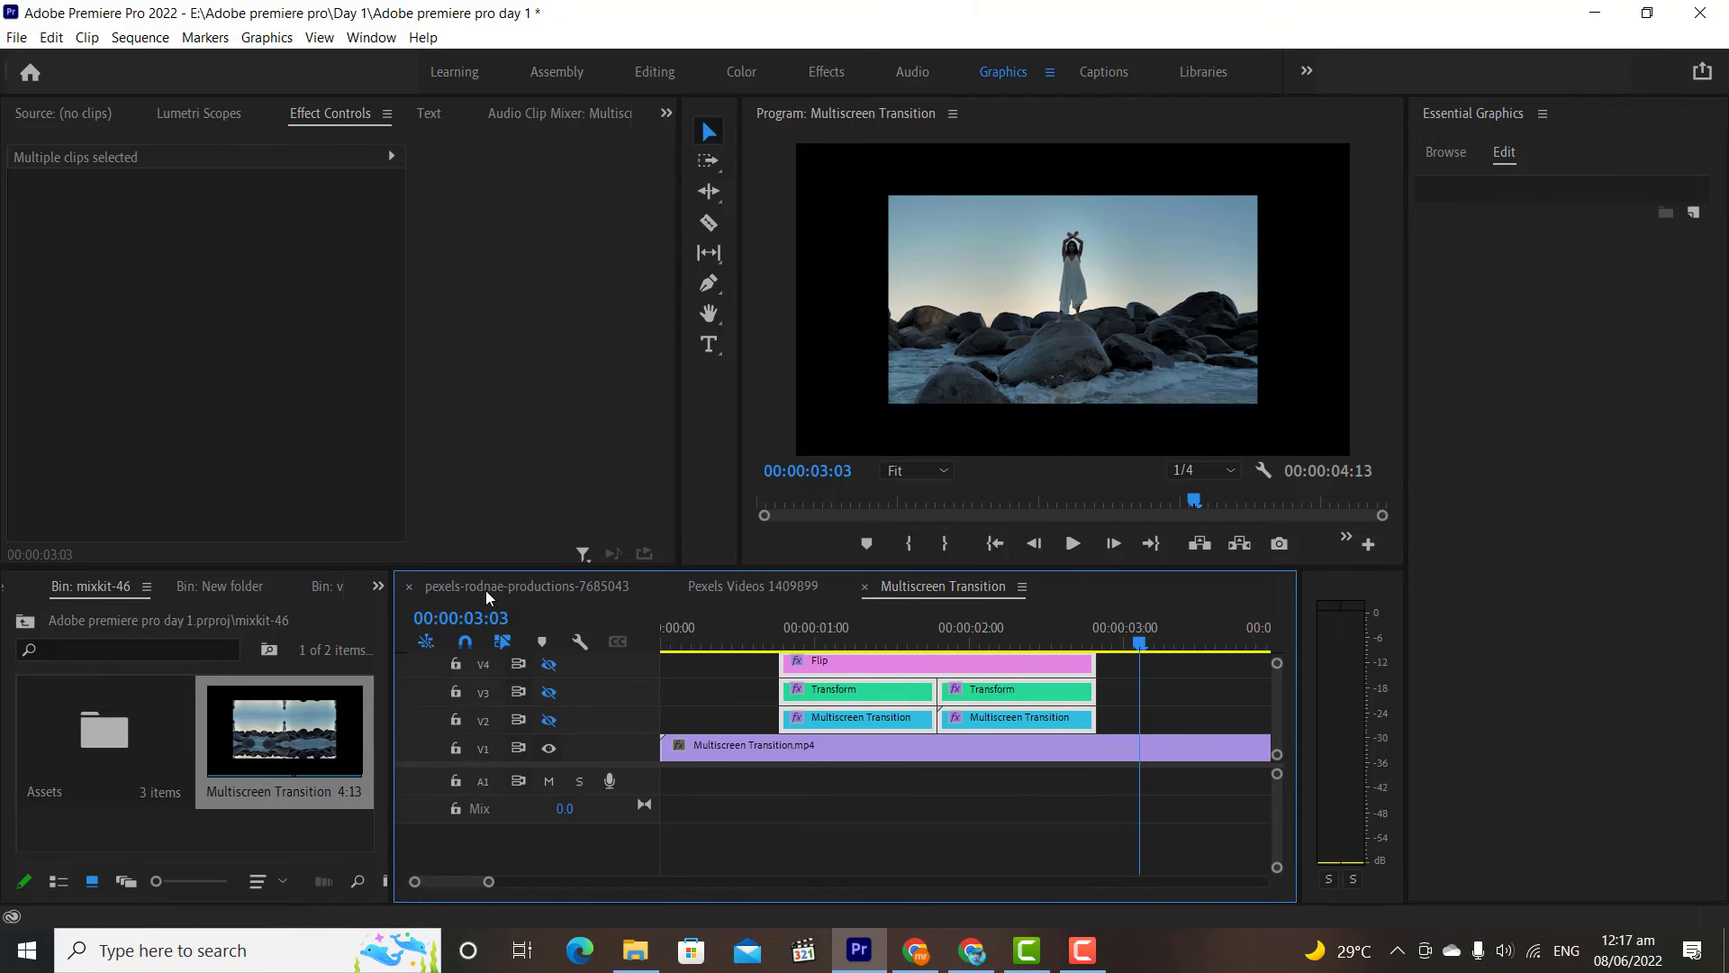
Paste the Flip, Transform and Multiscreen layers into pexels-rodnae-productions-7685043 over the cut near 15 seconds.
click(484, 590)
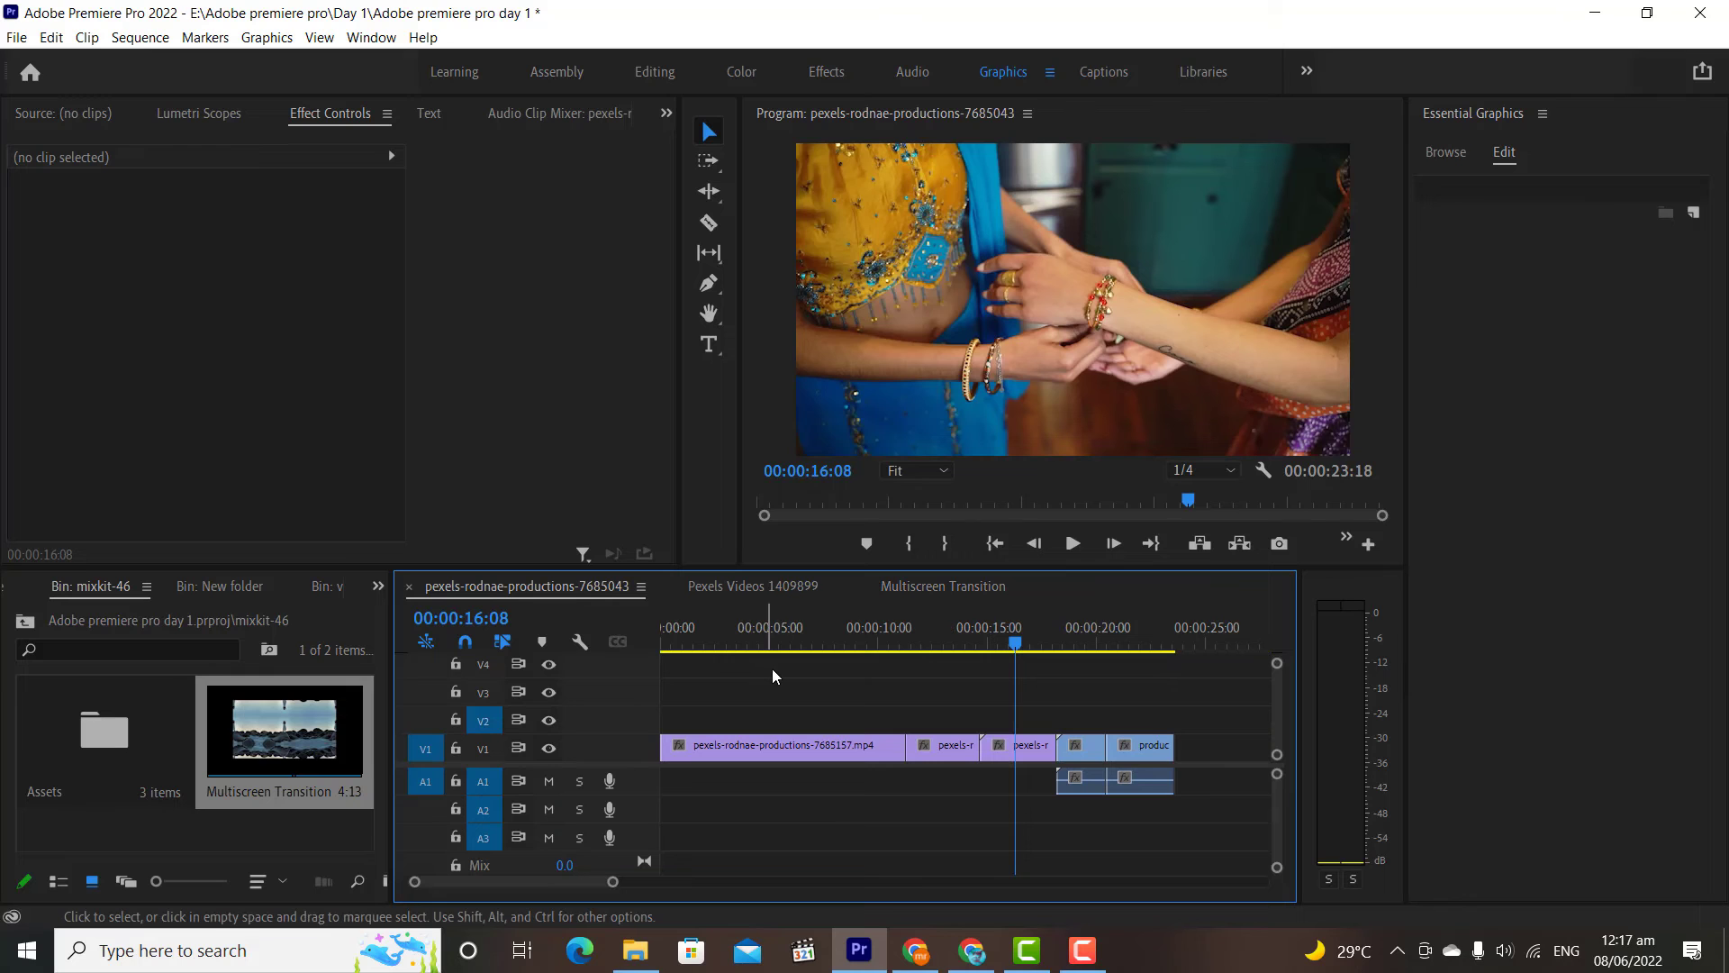
key(ctrl+v)
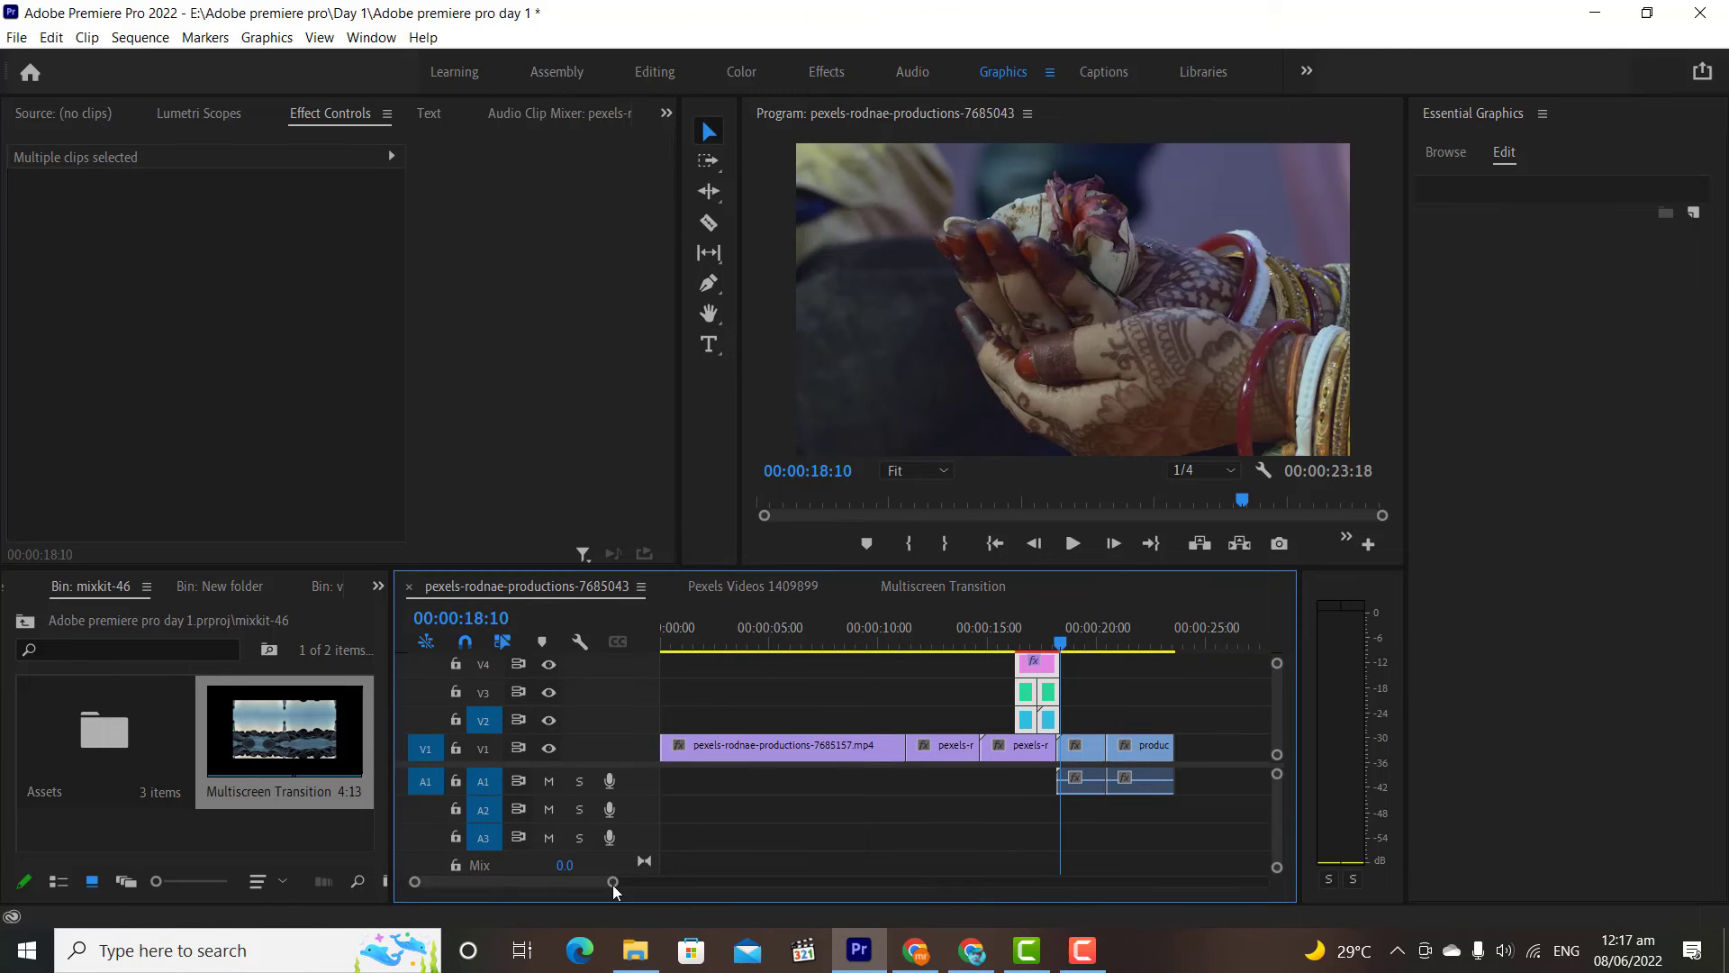
drag(611, 889, 555, 886)
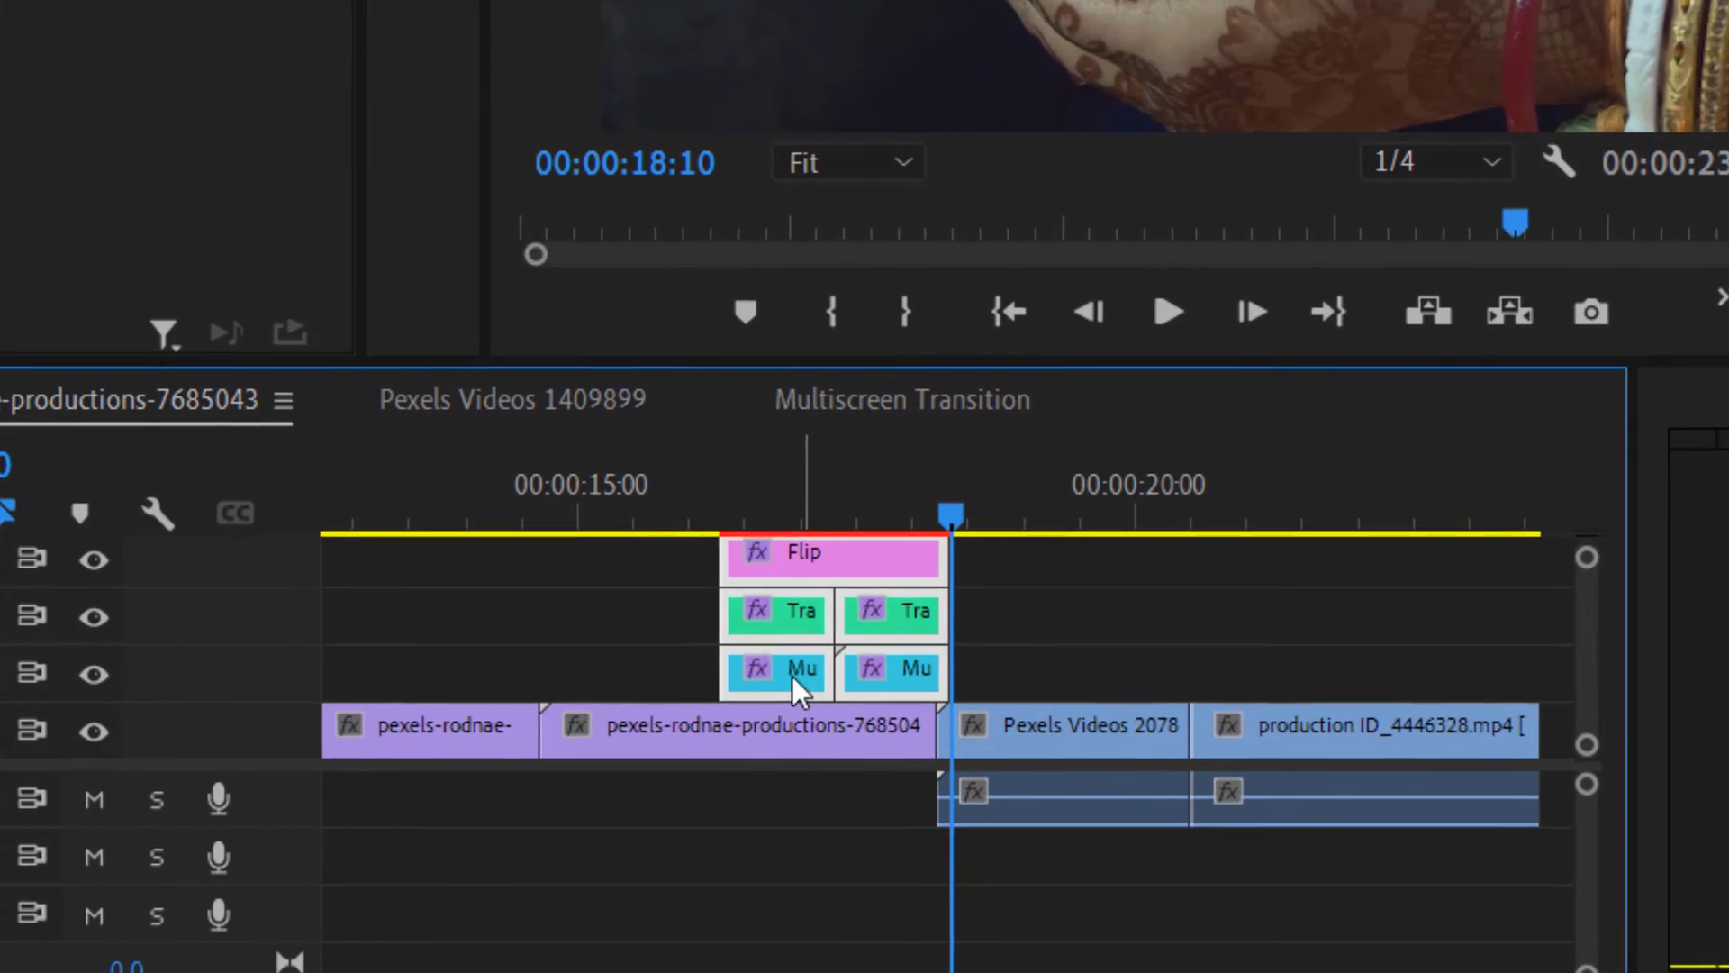
drag(894, 734, 763, 730)
drag(532, 695, 465, 700)
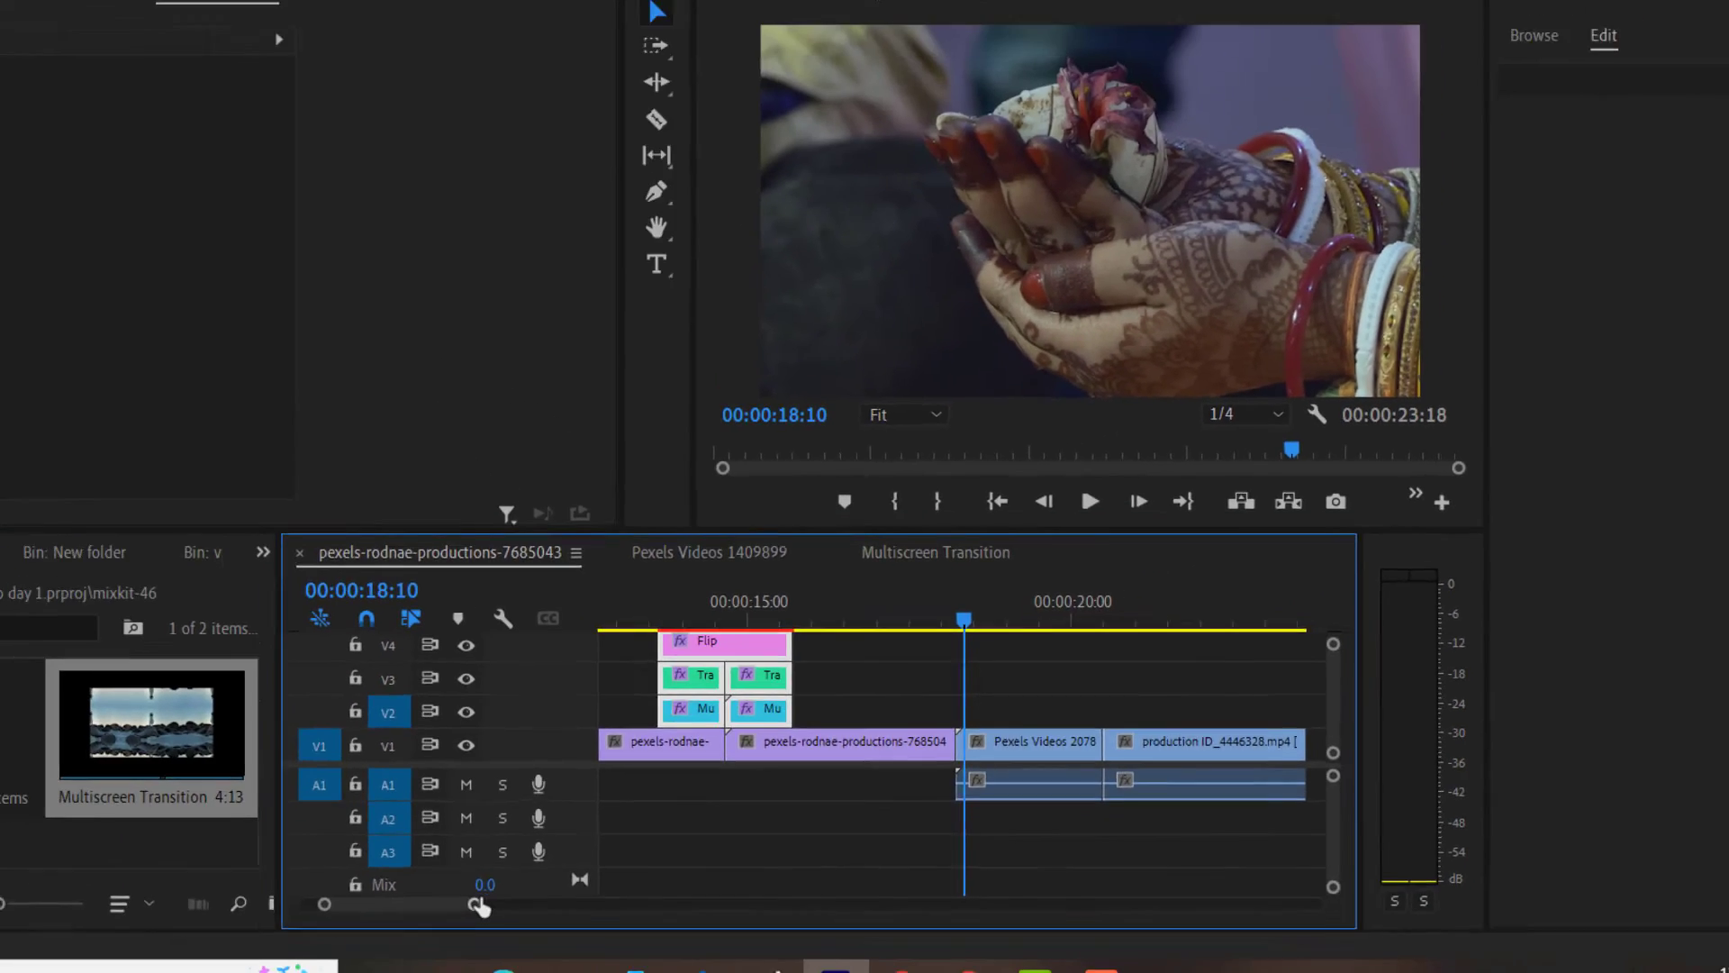
key(minus)
key(minus)
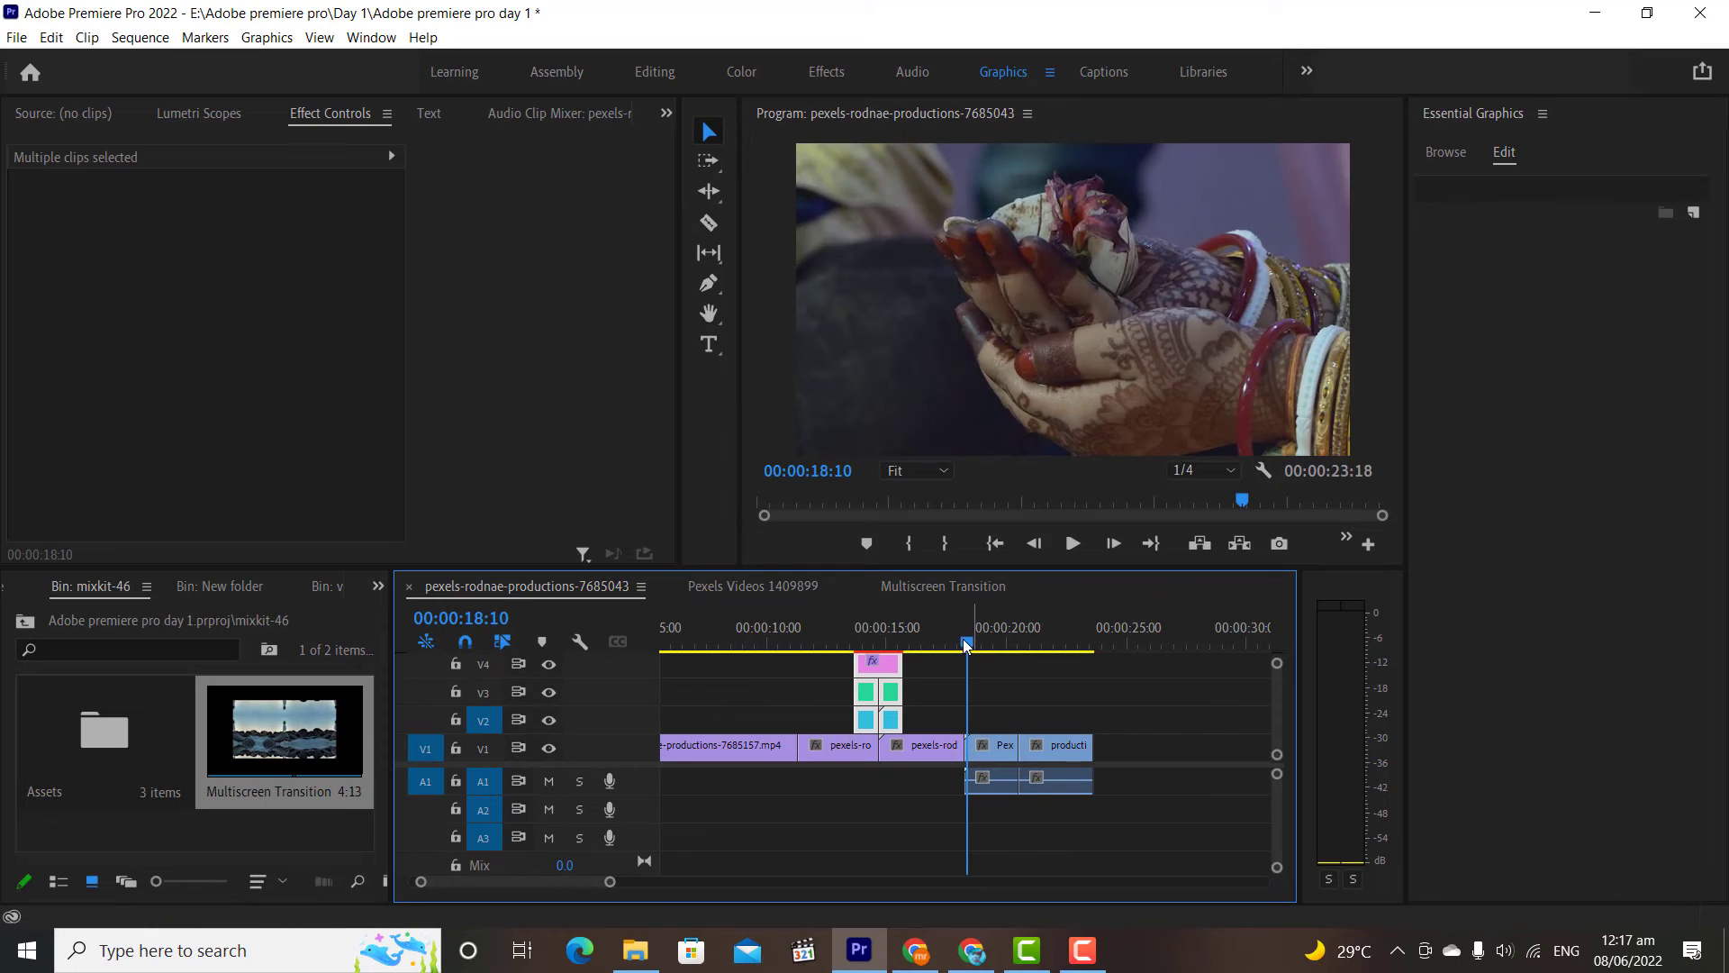
drag(957, 641, 803, 642)
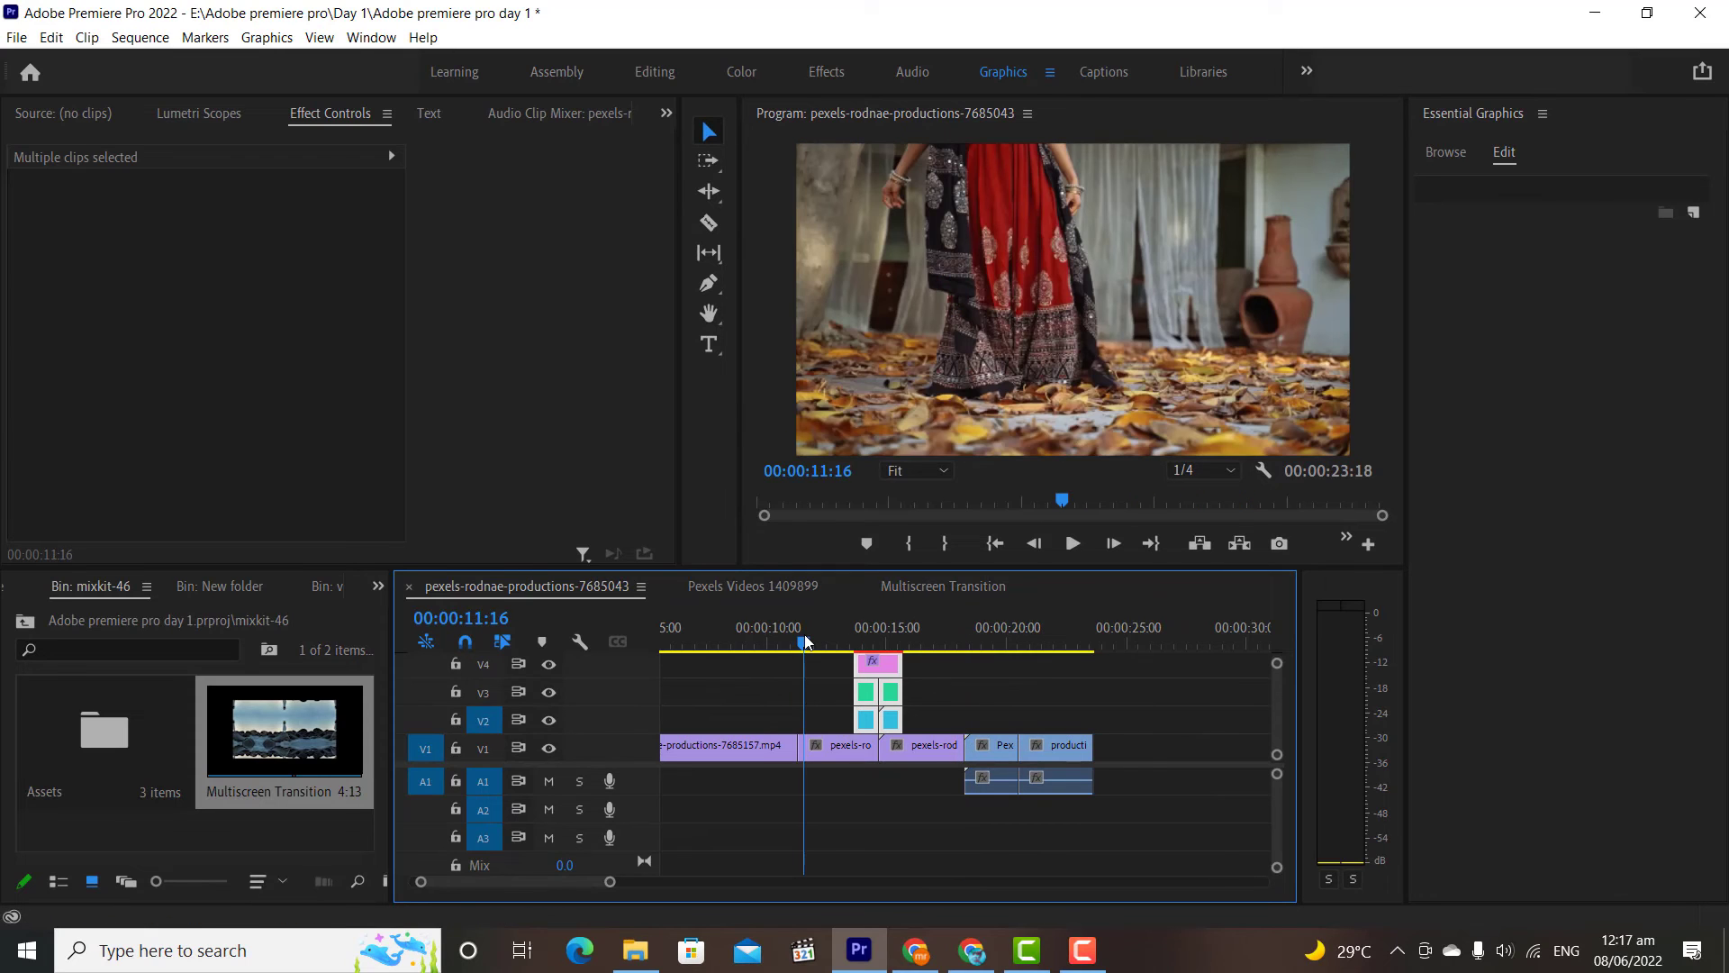
click(1073, 547)
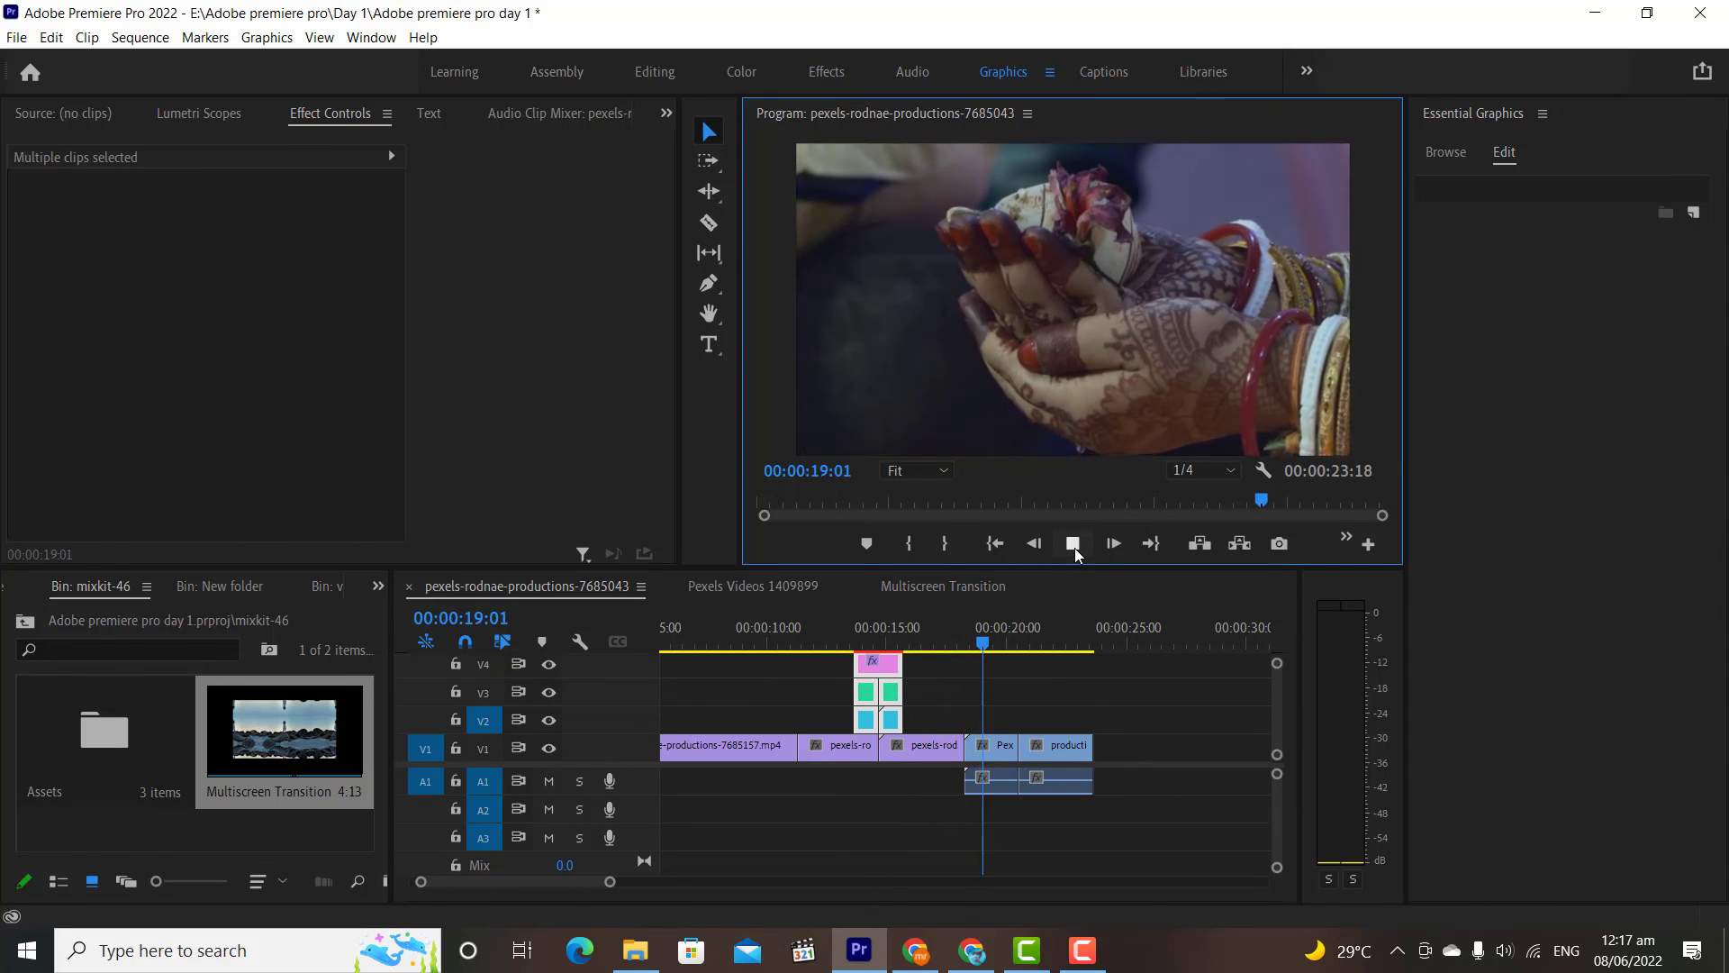
click(1073, 544)
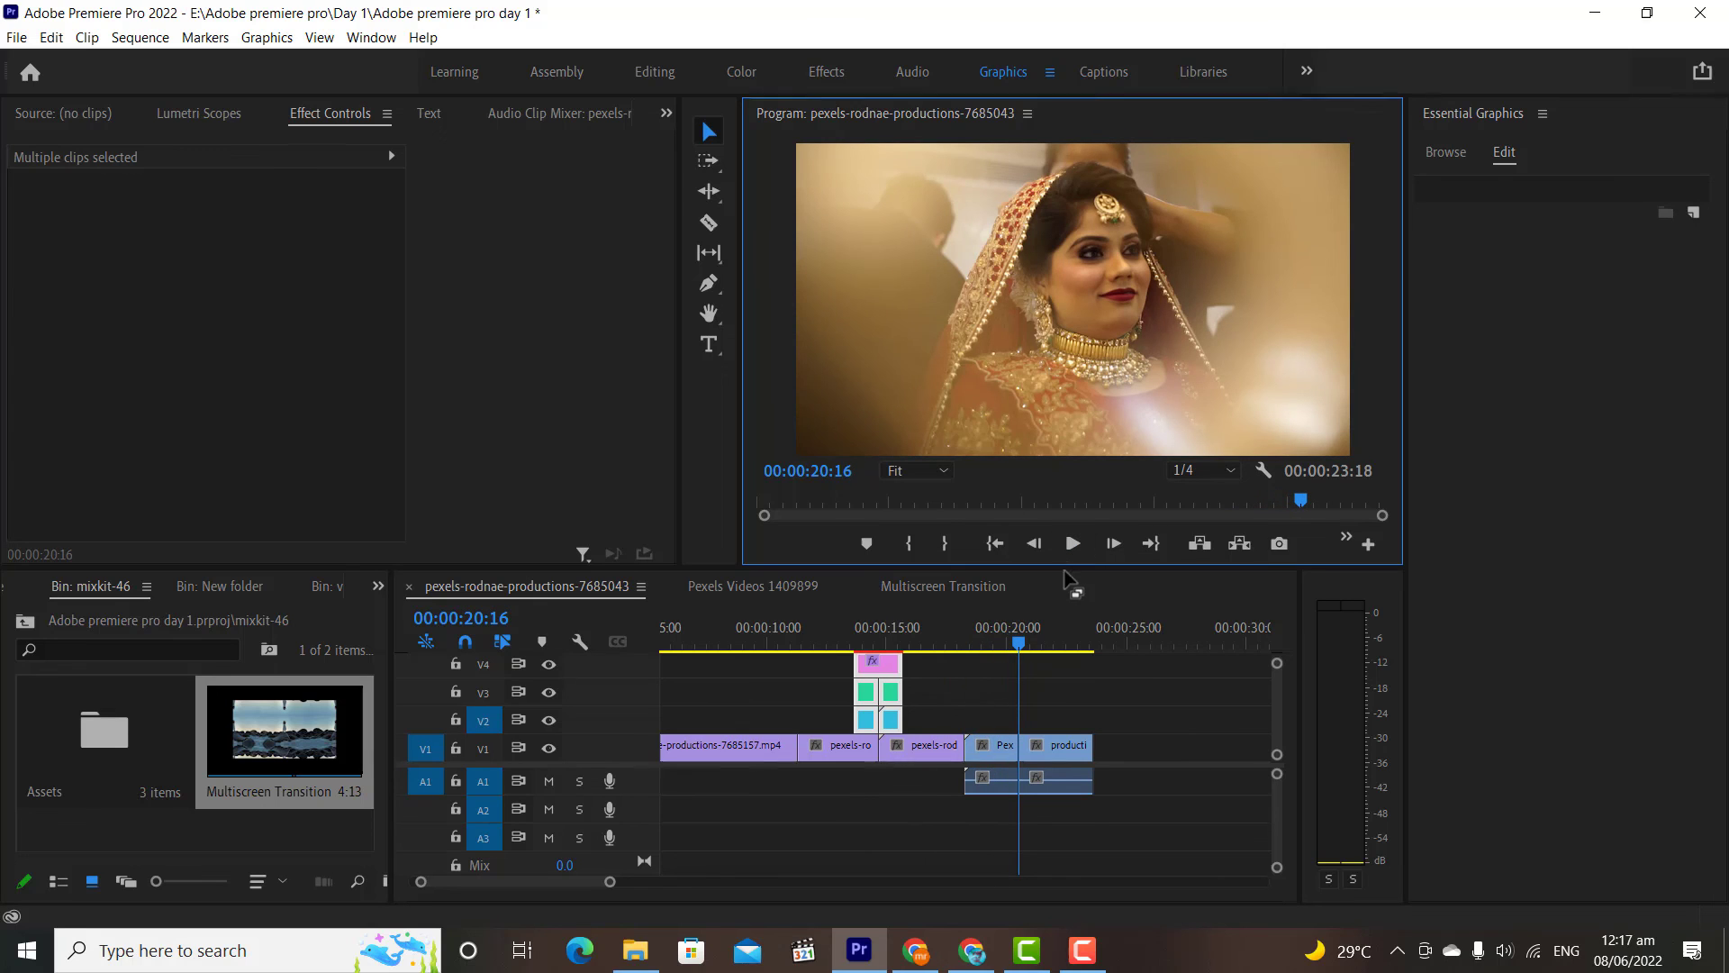
drag(1047, 642, 718, 666)
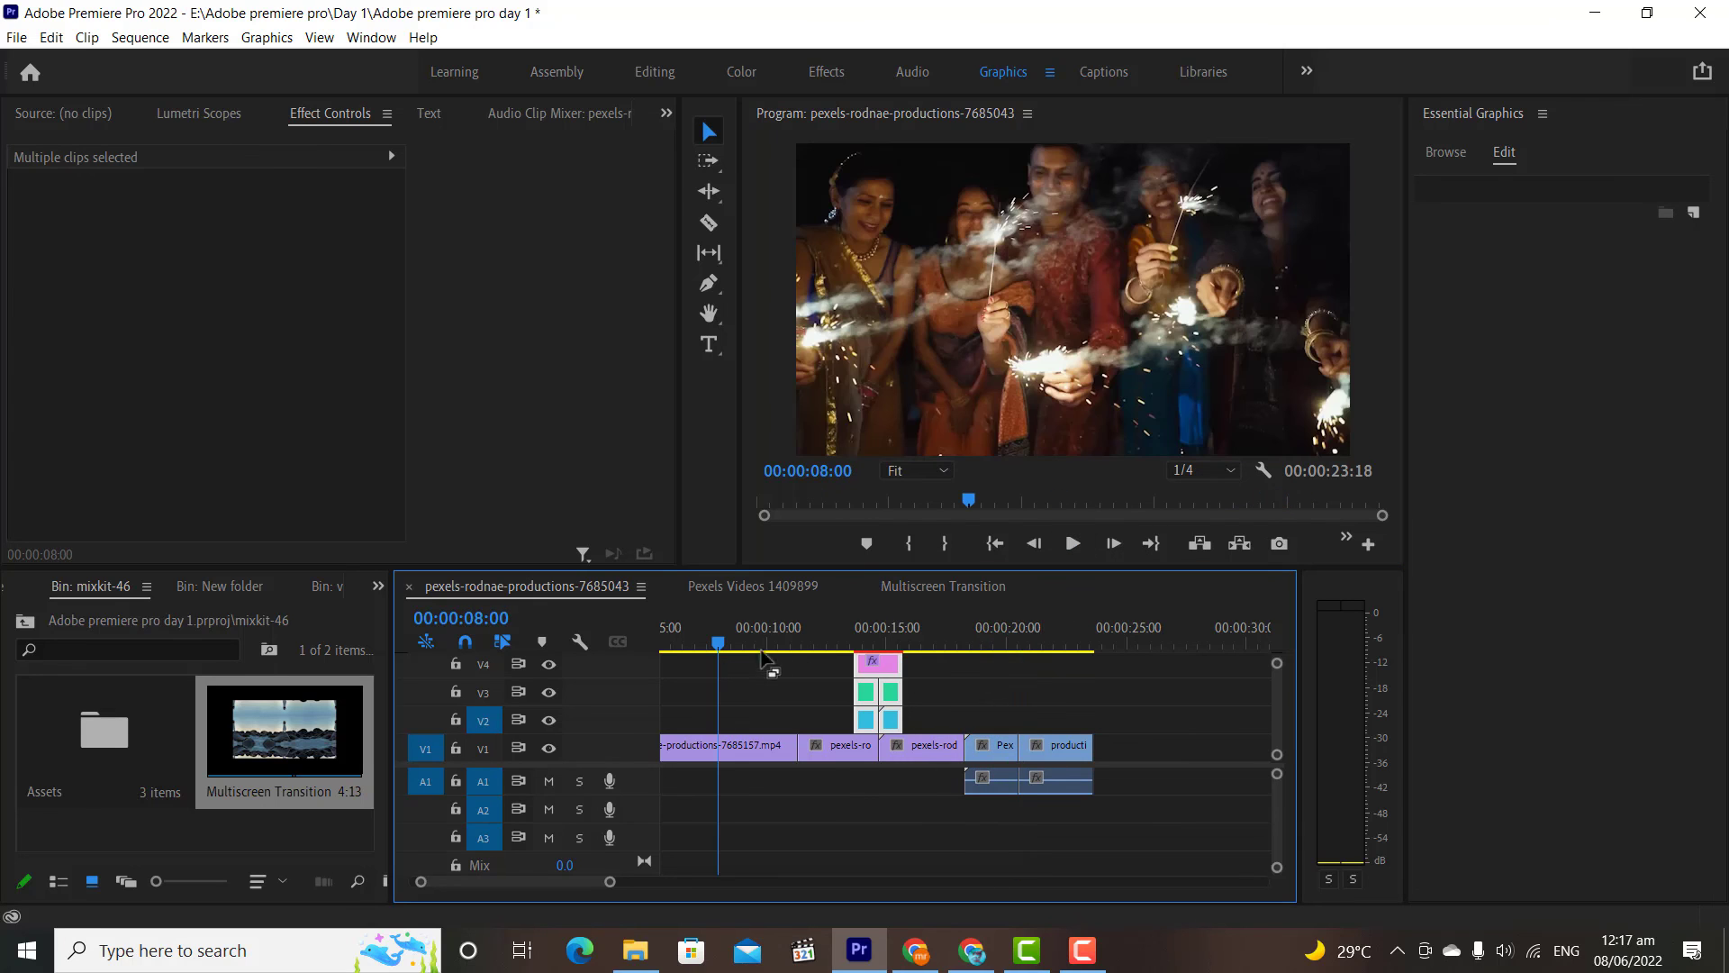
click(1071, 544)
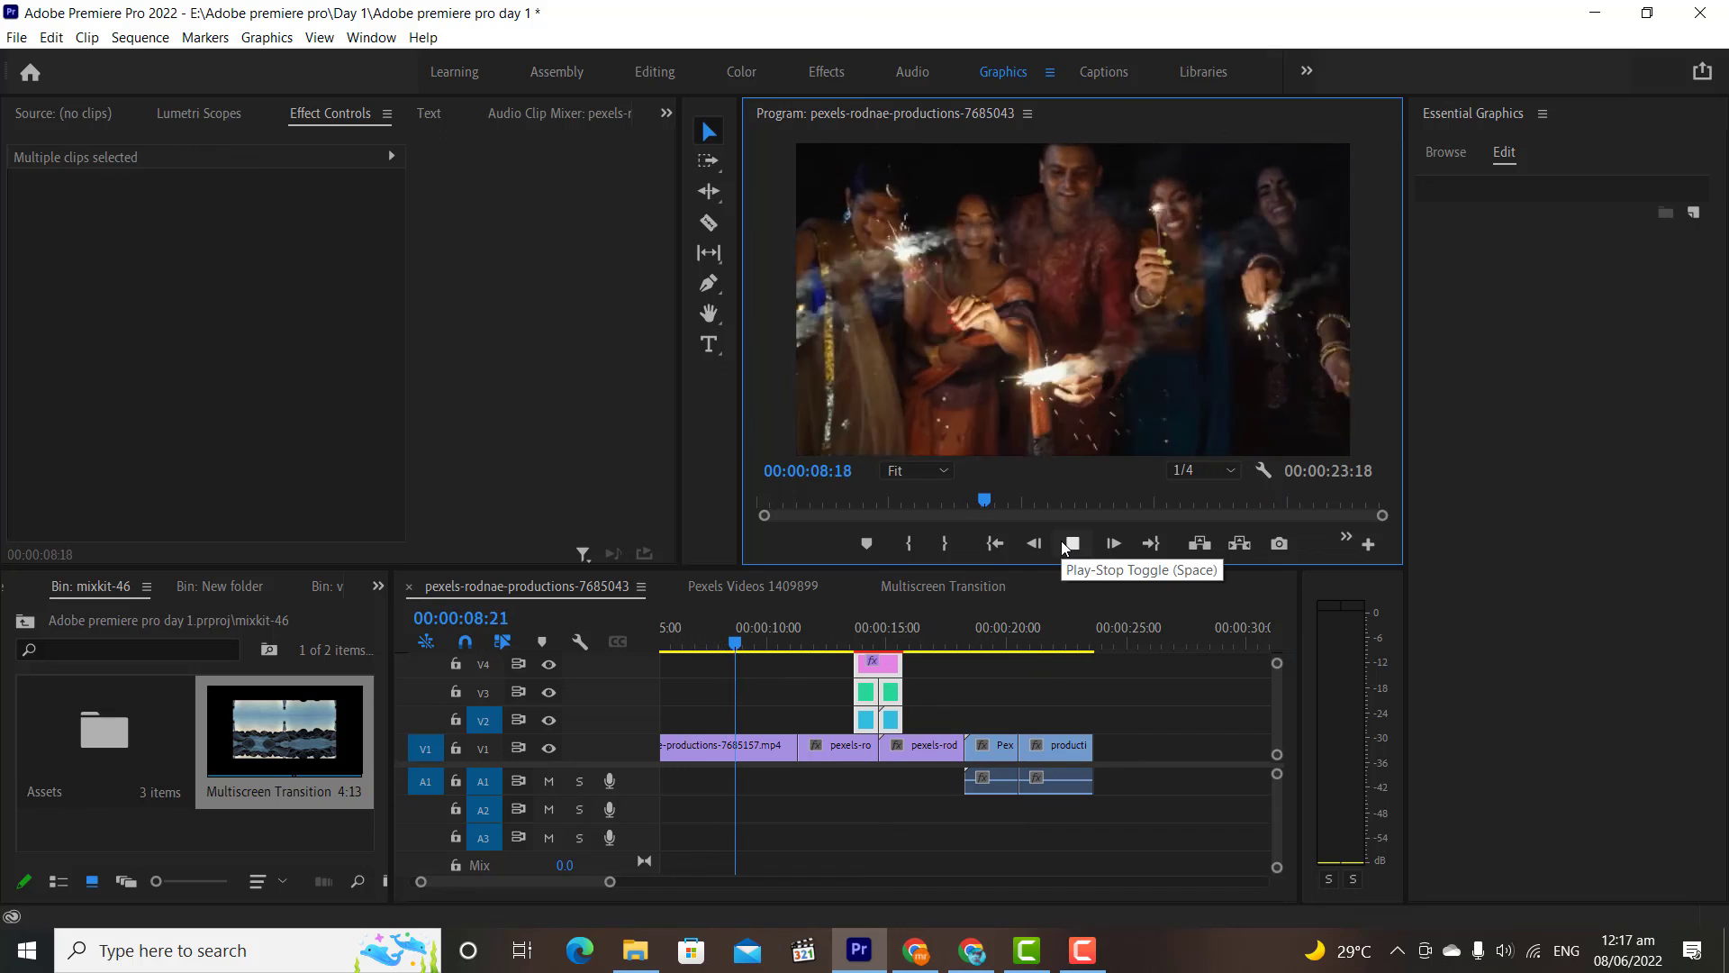